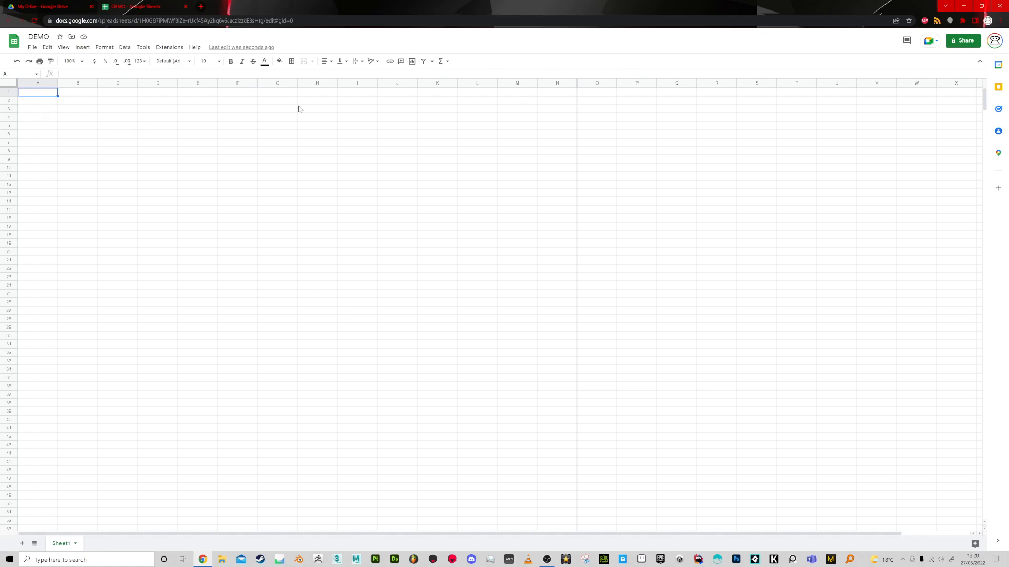
Enter the headers Date, Item and number of items in A1:C1, and widen column C to fit its header.
type("Date")
key("Return")
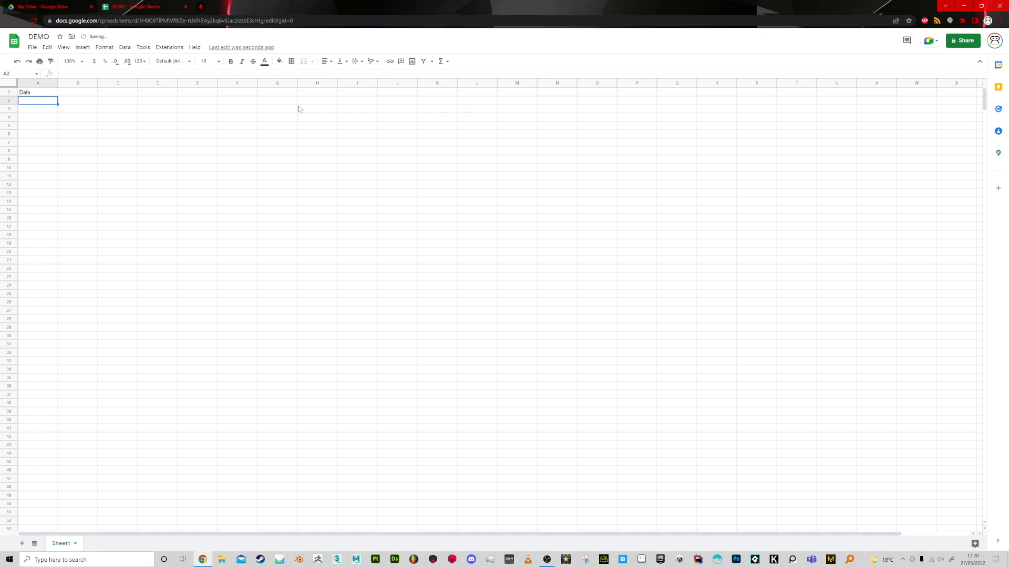
left_click(94, 95)
type("Item")
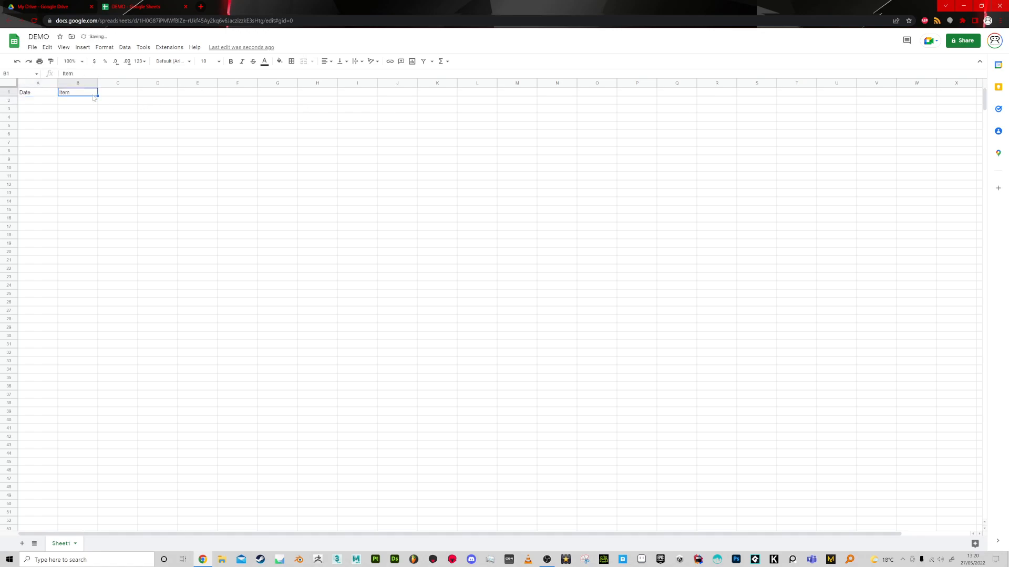
key("Tab")
type("number of items")
key("Return")
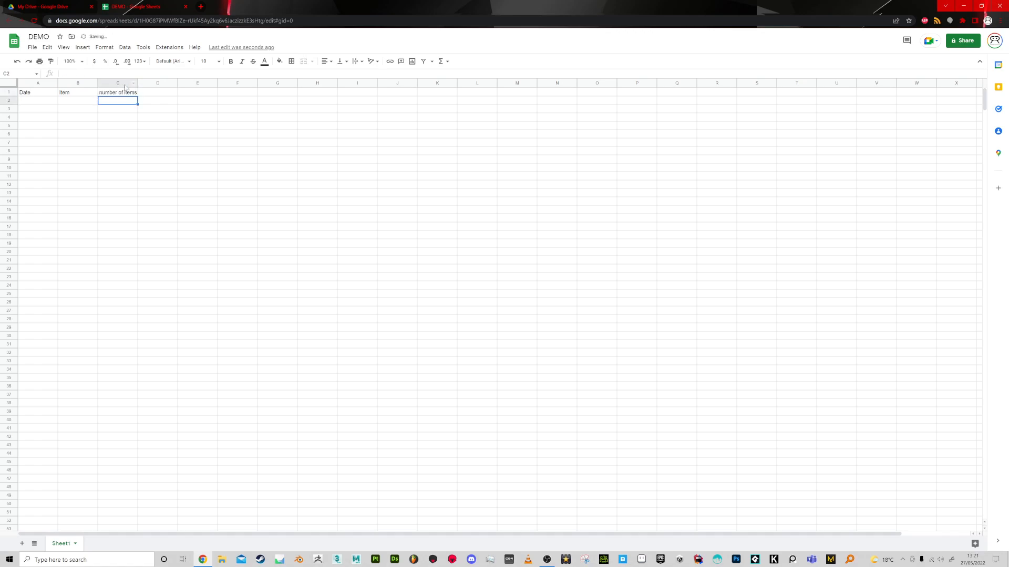
left_click_drag(137, 83, 151, 83)
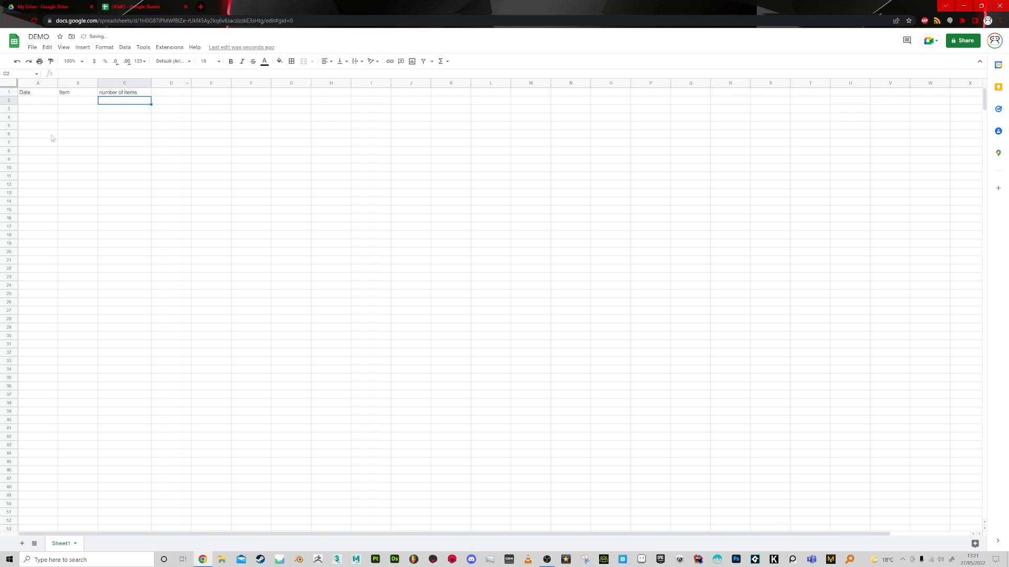
Enter 27/5/22 in cell A3, then clear the cell and undo the clearing.
left_click(35, 111)
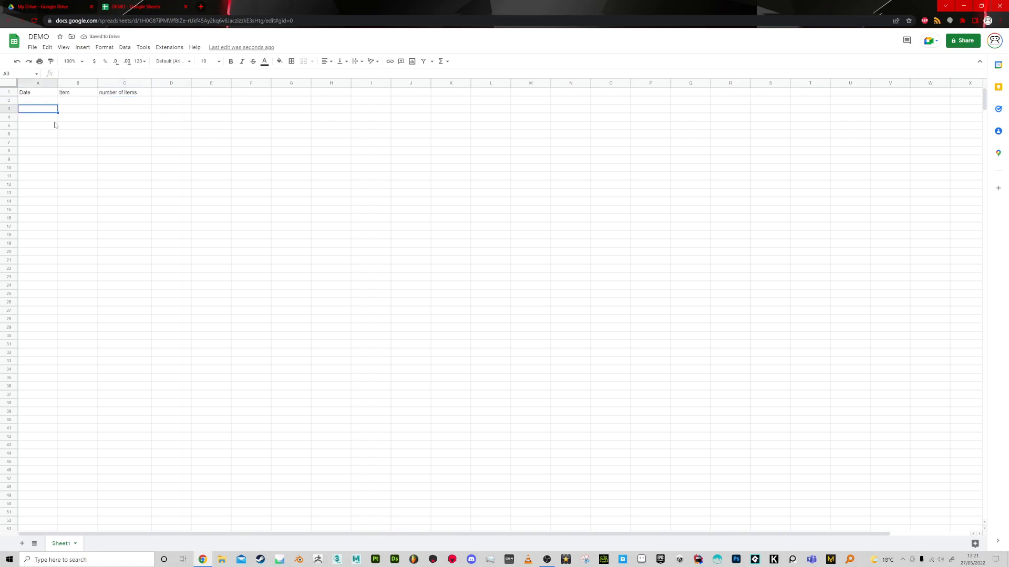
type("27/5/22")
key("Return")
left_click(46, 111)
key("Delete")
key("ctrl+z")
Fill the date in A3 down the column to row 14.
left_click_drag(57, 112, 58, 129)
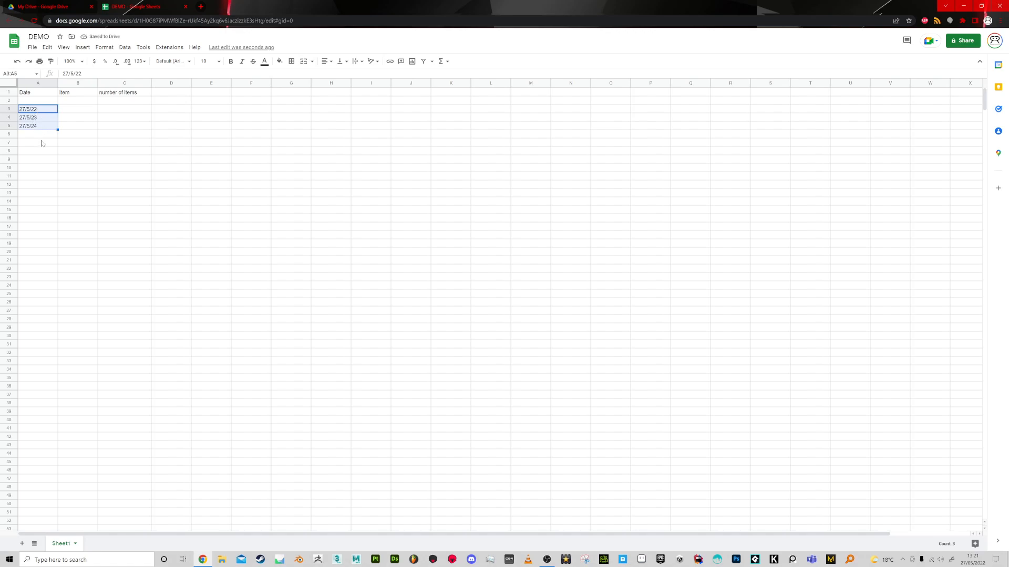
left_click_drag(57, 130, 58, 202)
left_click(35, 201)
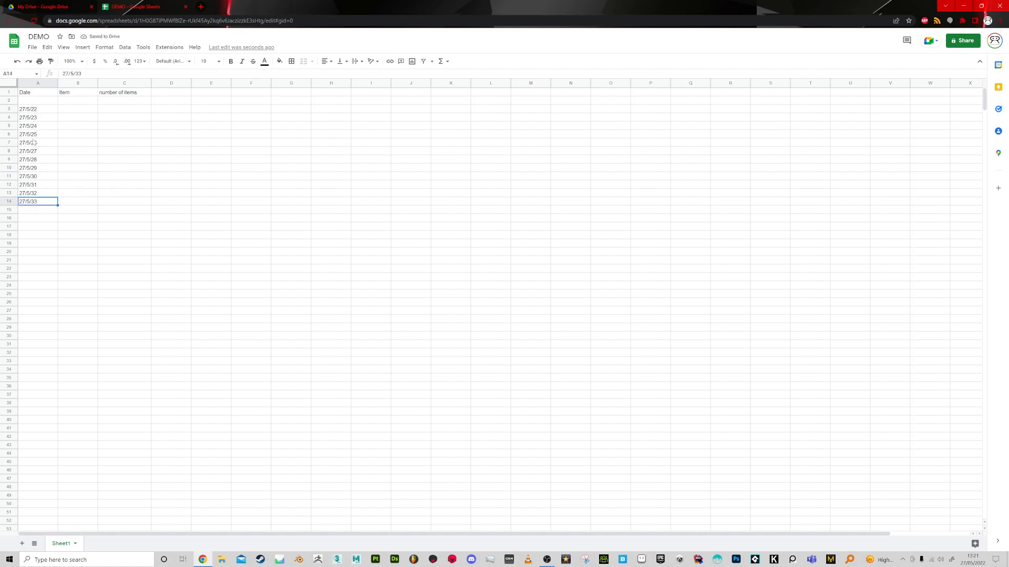
Clear all the dates filled into column A below the Date header.
left_click(50, 102)
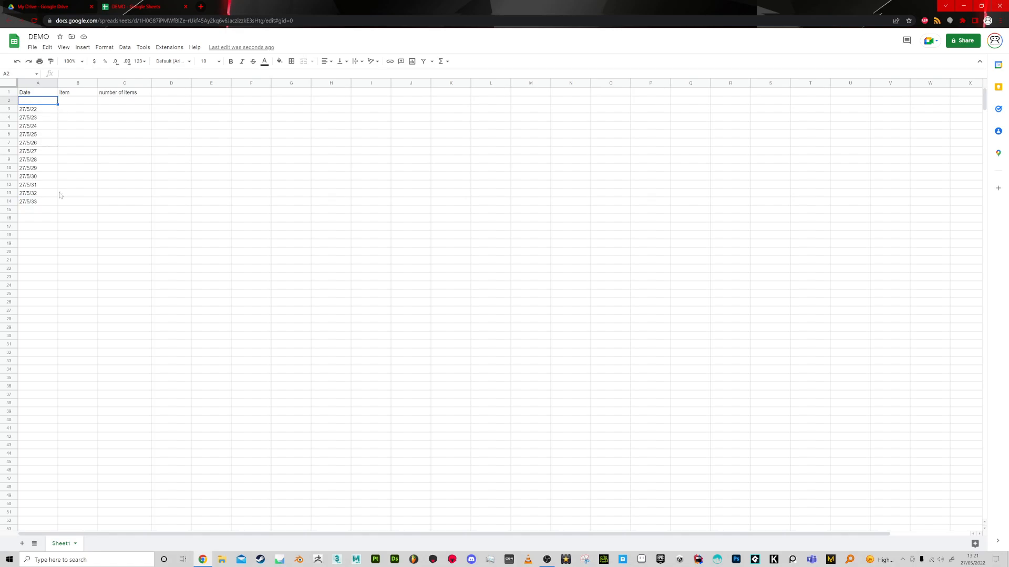
left_click(55, 240, "shift")
key("Delete")
left_click(35, 101)
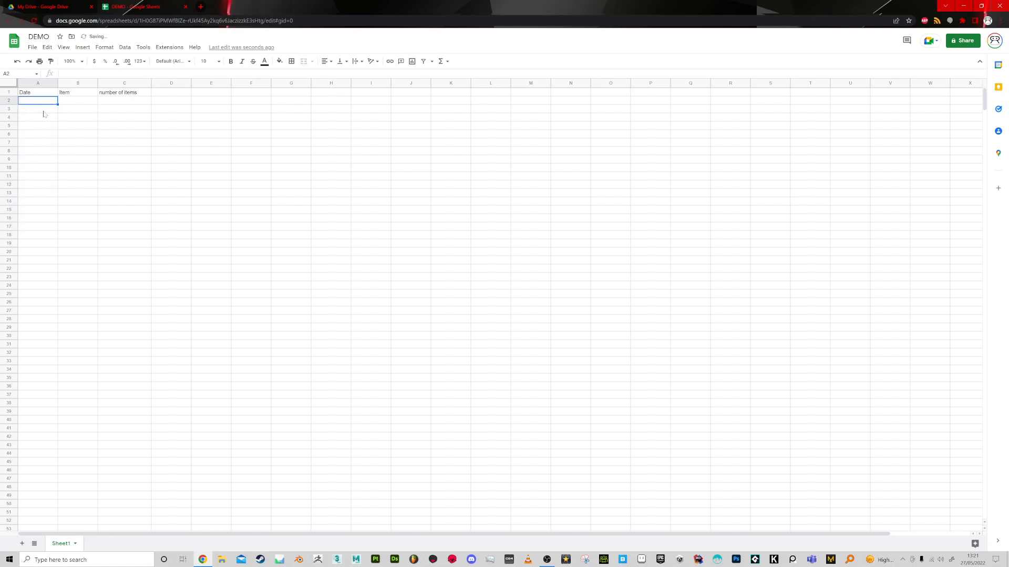
Apply the custom date format 5-Aug-1930 to cell A3.
key("Down")
left_click(105, 47)
mouse_move(118, 83)
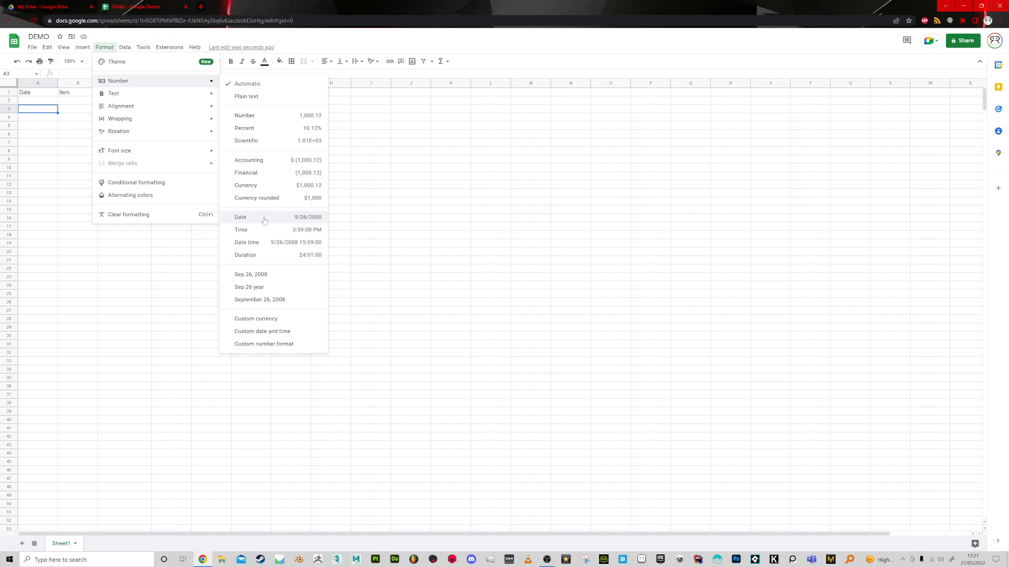
left_click(273, 333)
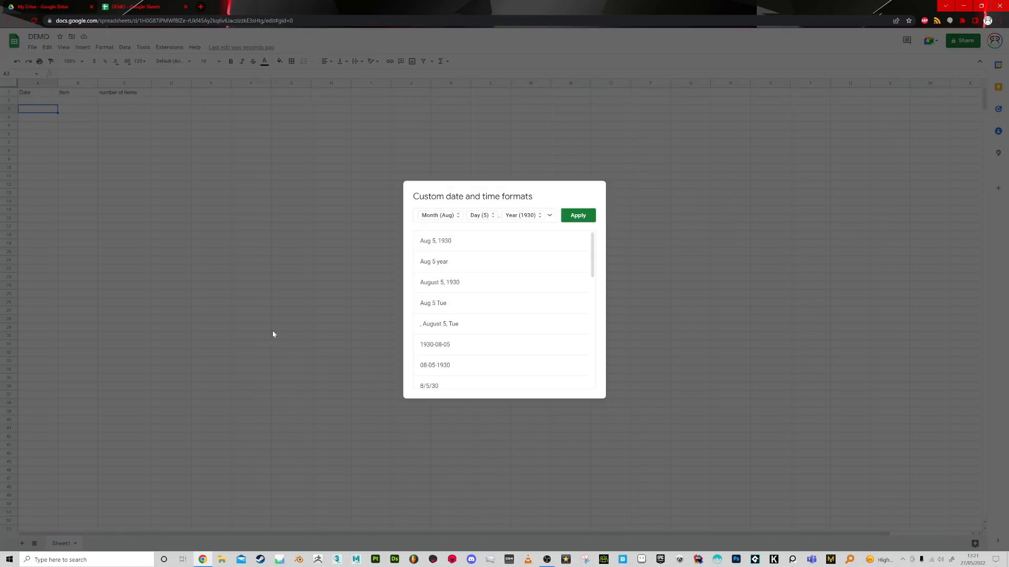
scroll(452, 317, "down", 5)
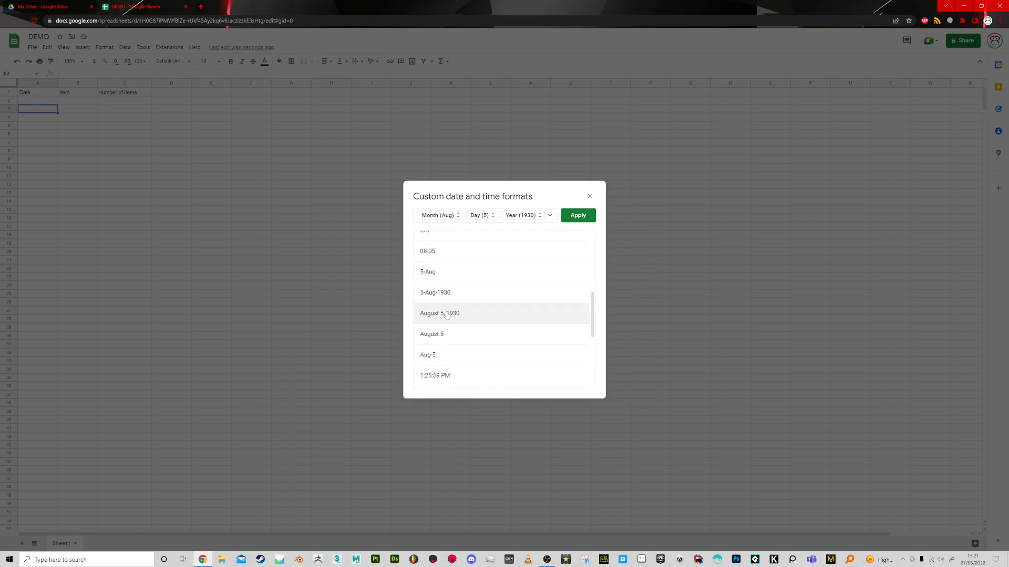
left_click(439, 314)
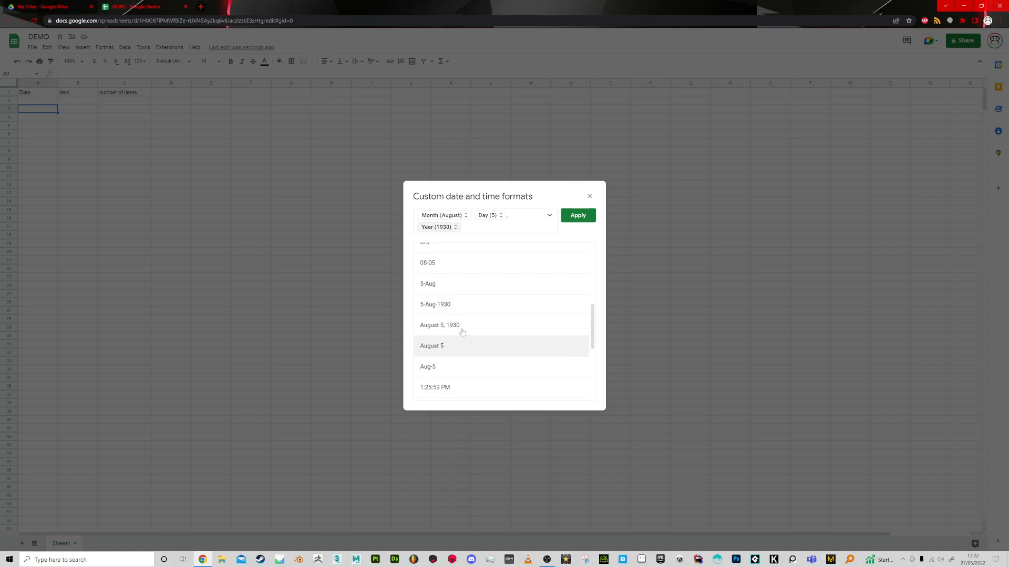
left_click(433, 305)
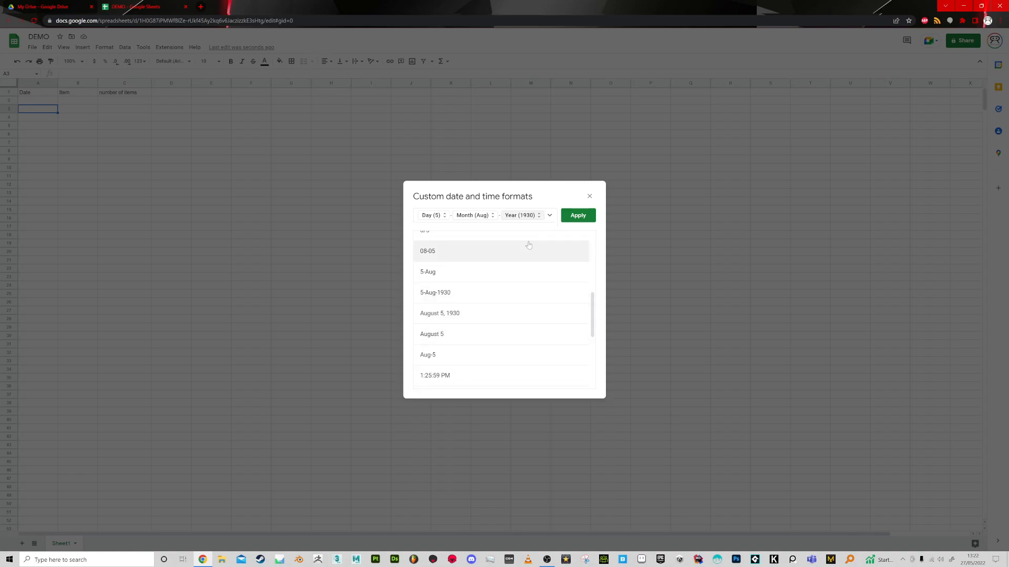
left_click(578, 215)
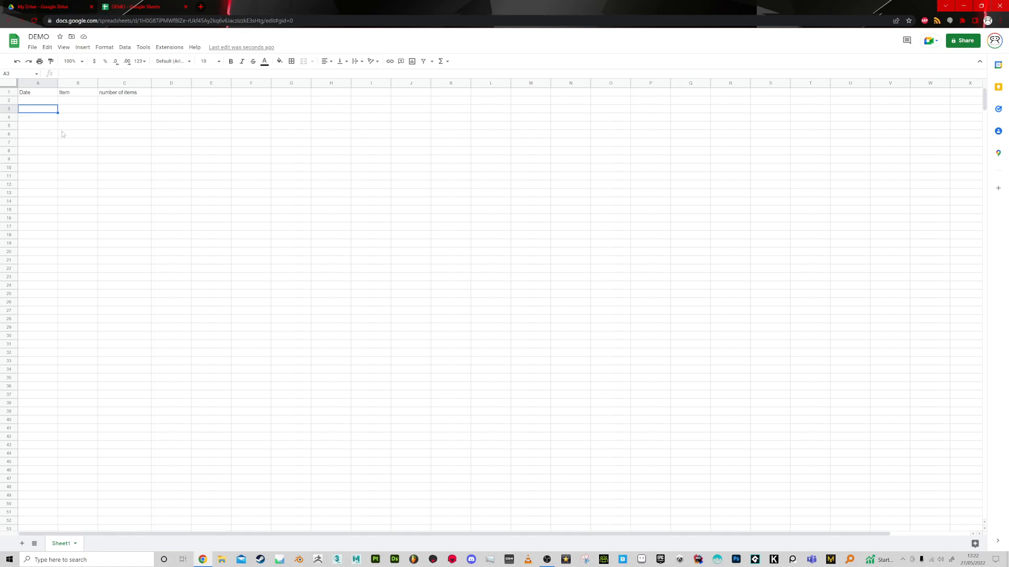
Try the entries 4/5 and 27/5/22 in cell A3, undoing the last one.
type("4/5")
key("Return")
key("Up")
type("27/5/22")
key("Return")
key("ctrl+z")
Enter the date 5/27/2022 in cell A3.
type("5/27/2022")
key("Return")
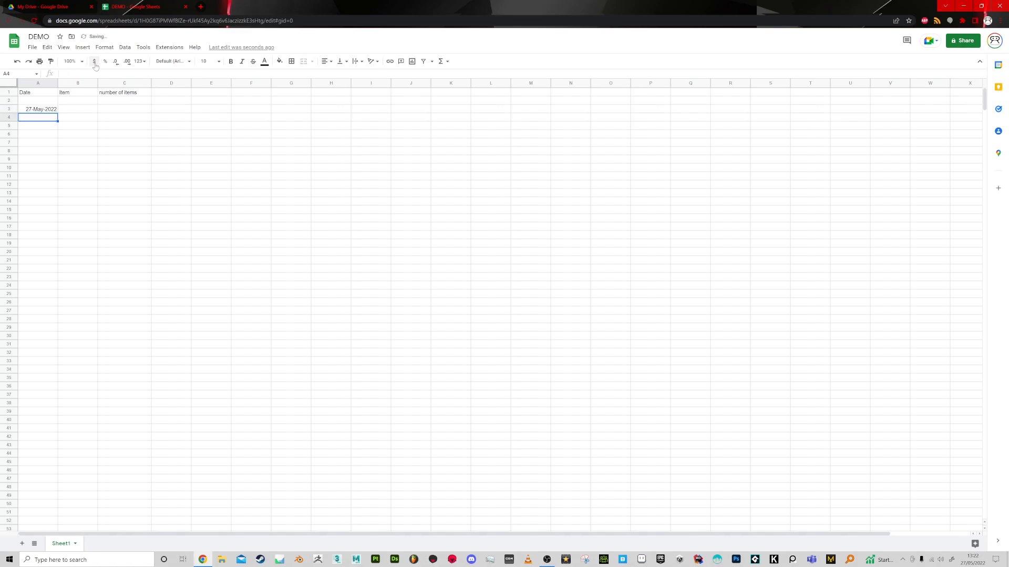
Open the custom date and time formats for cell A3 and choose the abbreviated month (Aug).
left_click(48, 111)
left_click(104, 47)
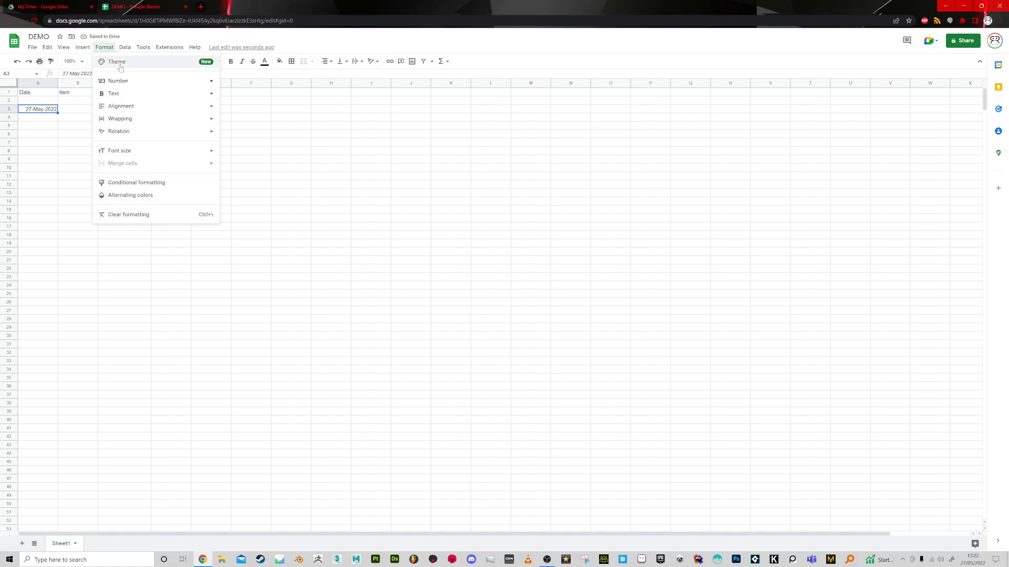
mouse_move(131, 82)
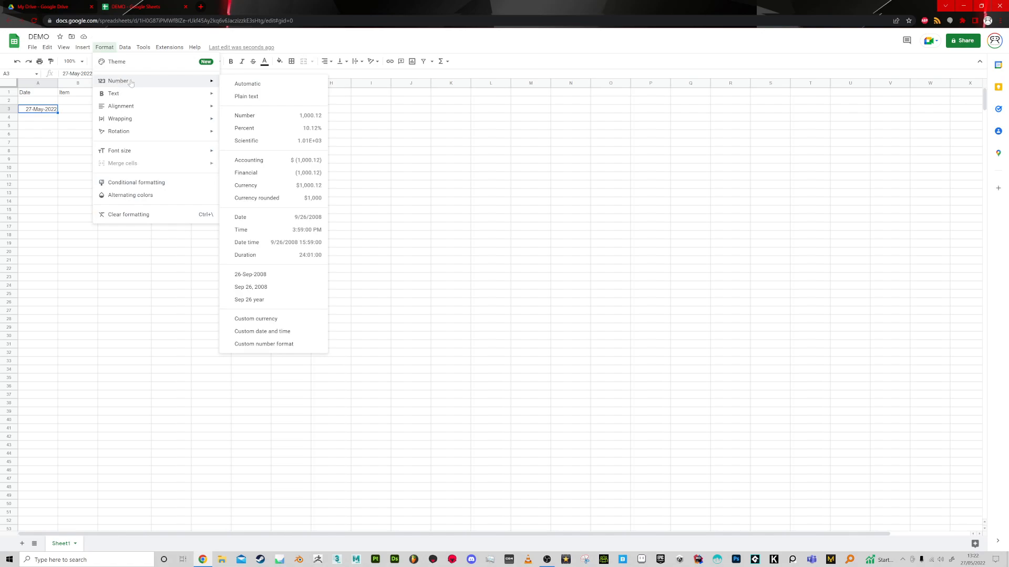
left_click(278, 332)
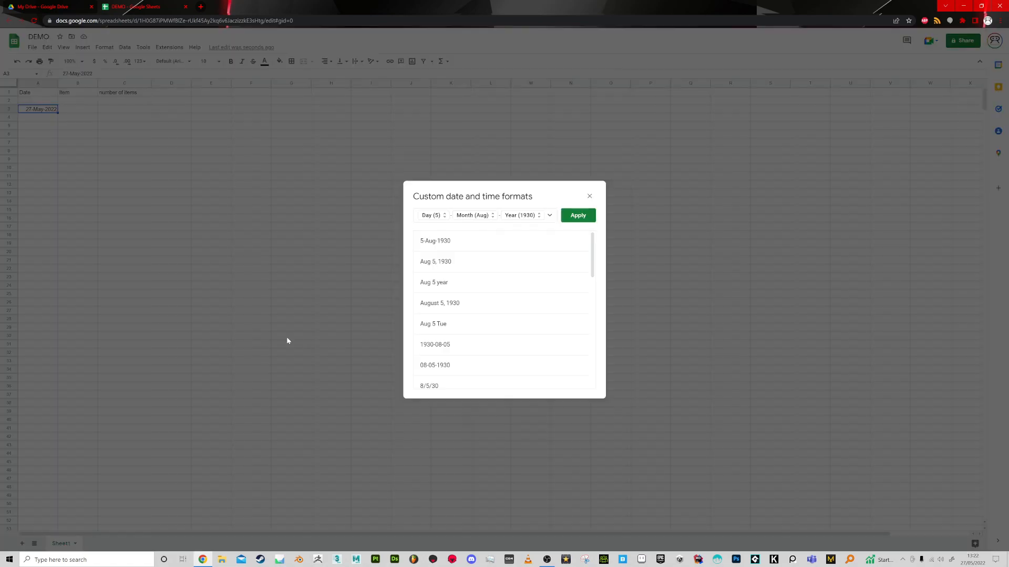
left_click(472, 216)
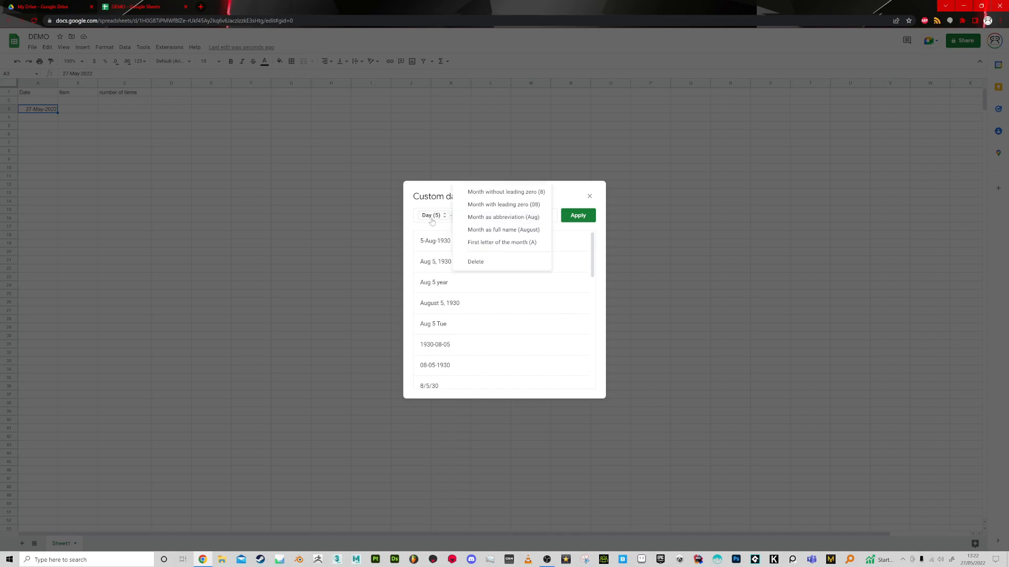
left_click(503, 217)
Delete the Day component from the custom format, then restore it by choosing the 5-Aug-1930 preset.
left_click(433, 215)
left_click(425, 215)
left_click(444, 218)
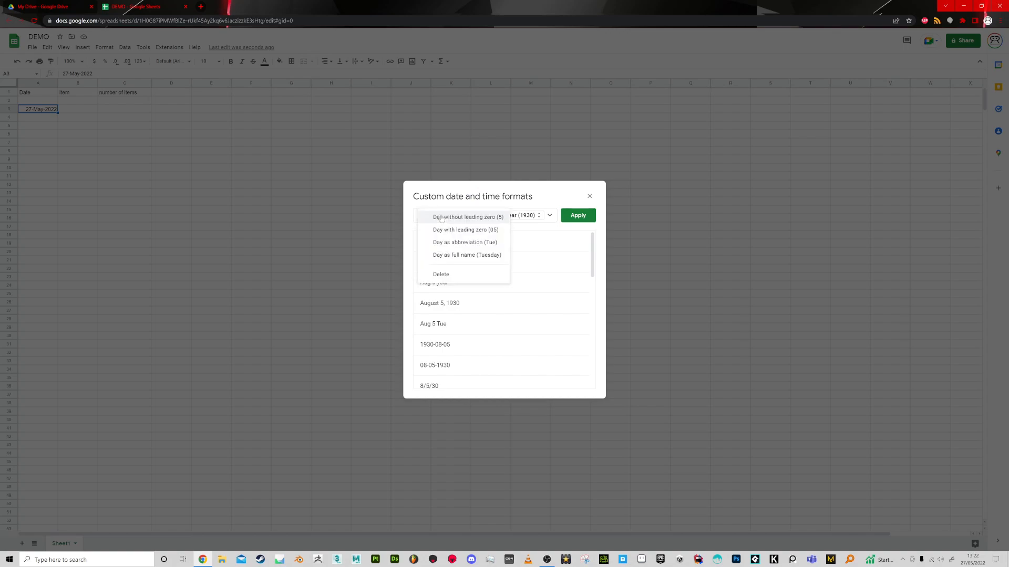
left_click(444, 274)
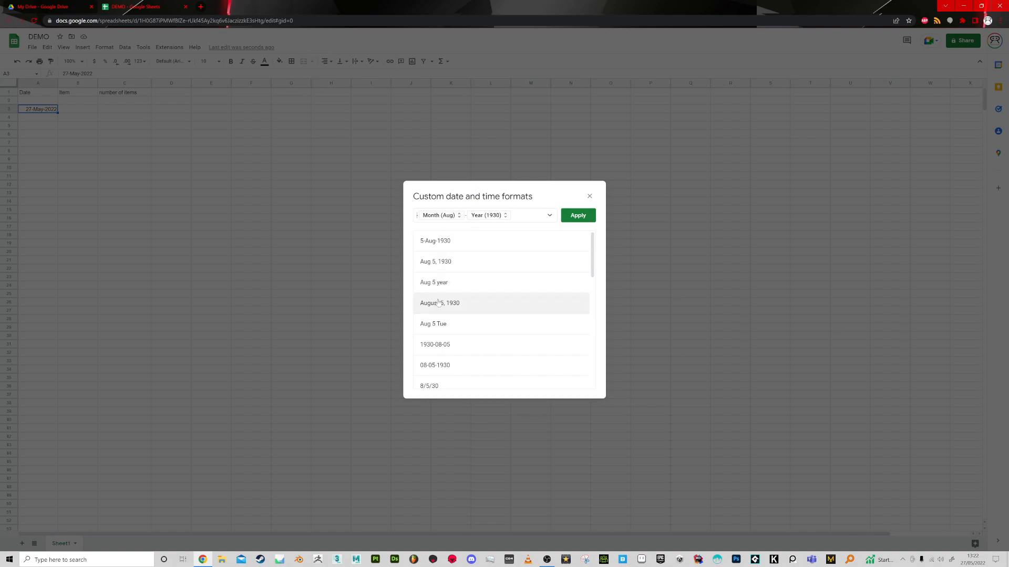
left_click(523, 222)
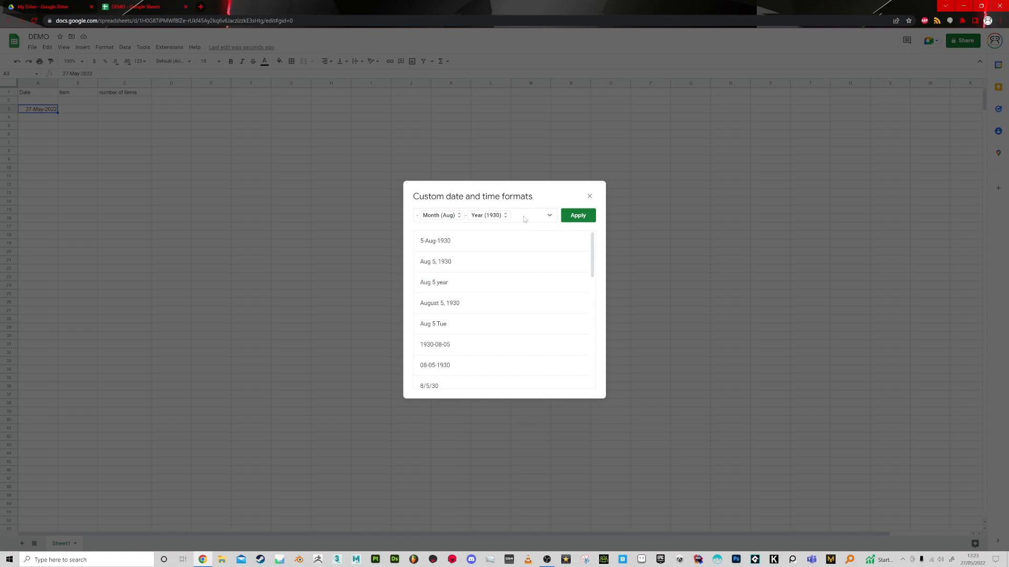
scroll(462, 355, "down", 3)
scroll(457, 336, "up", 4)
left_click(431, 240)
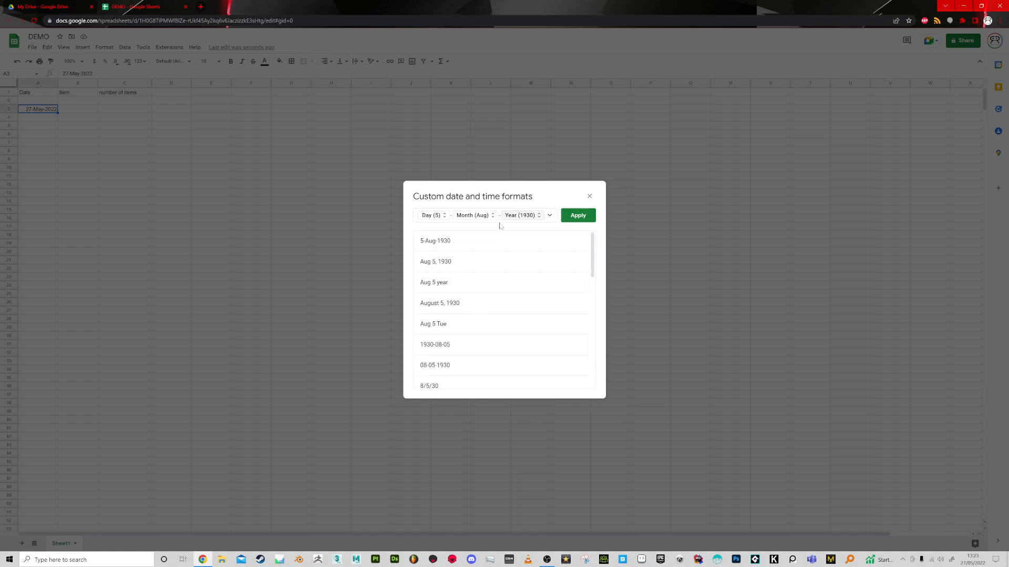
Examine the display options offered for the Day, Month and Year components of the custom format.
left_click(430, 216)
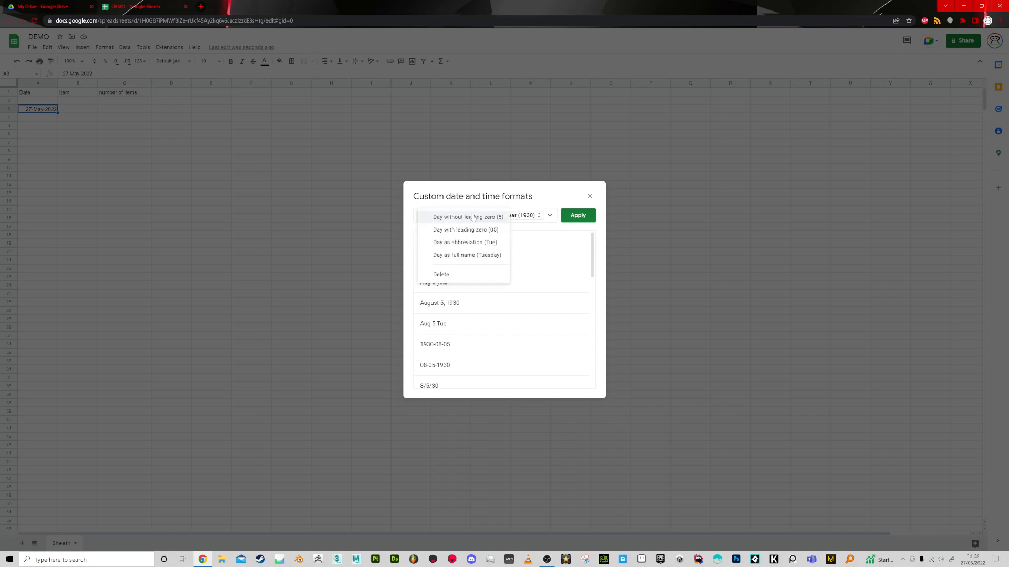
left_click(533, 215)
left_click(471, 216)
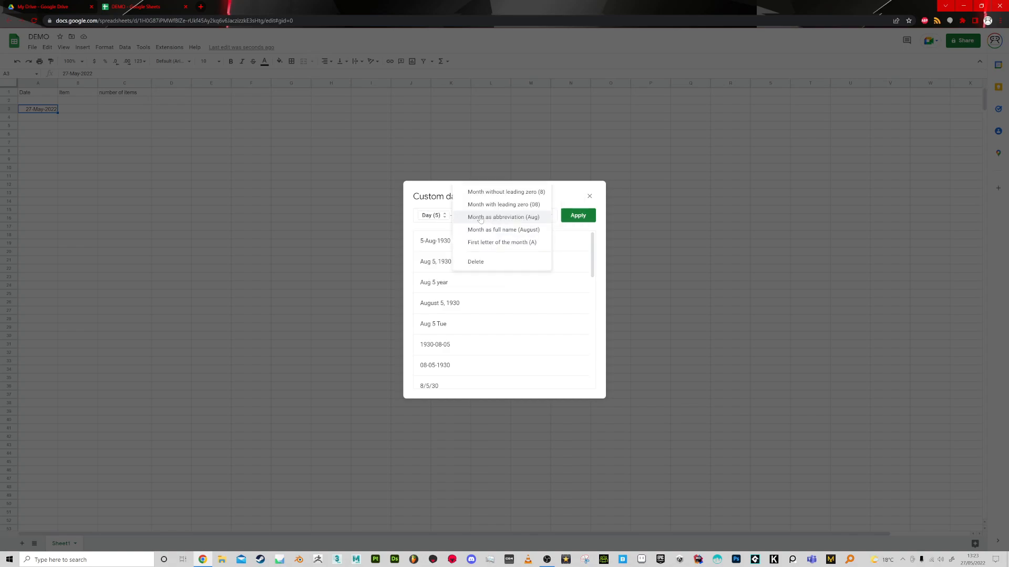
left_click(438, 217)
left_click(527, 216)
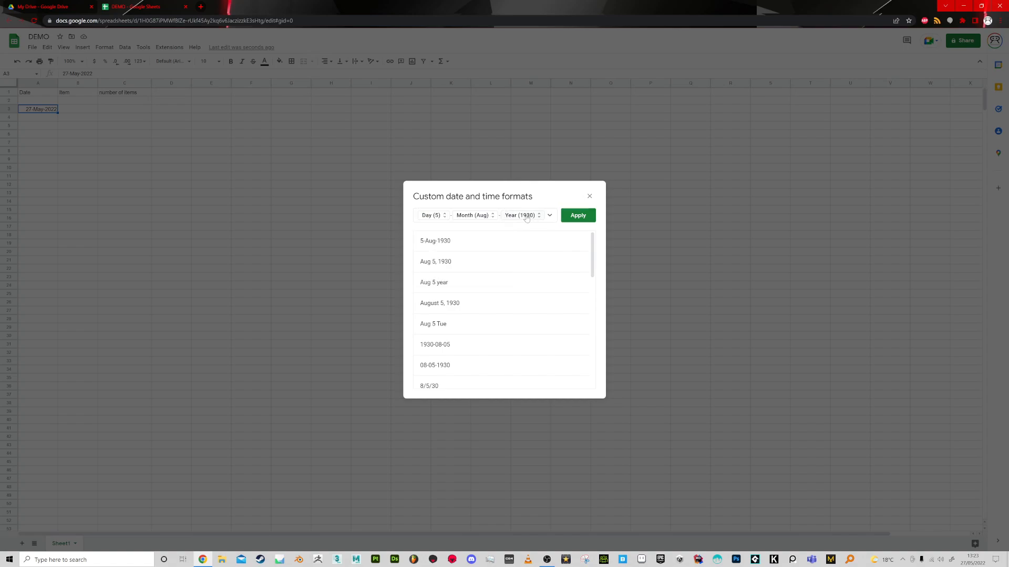
left_click(528, 216)
left_click(466, 226)
left_click(475, 217)
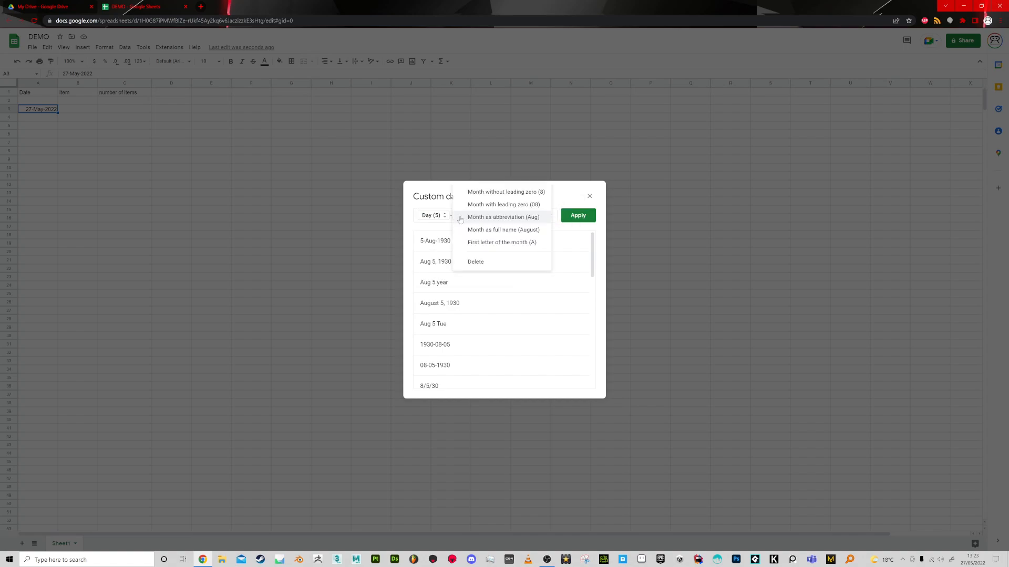
left_click(432, 218)
left_click(525, 216)
left_click(475, 217)
left_click(420, 217)
Add a second Month component to the end of the custom format and review the other available components.
left_click(549, 215)
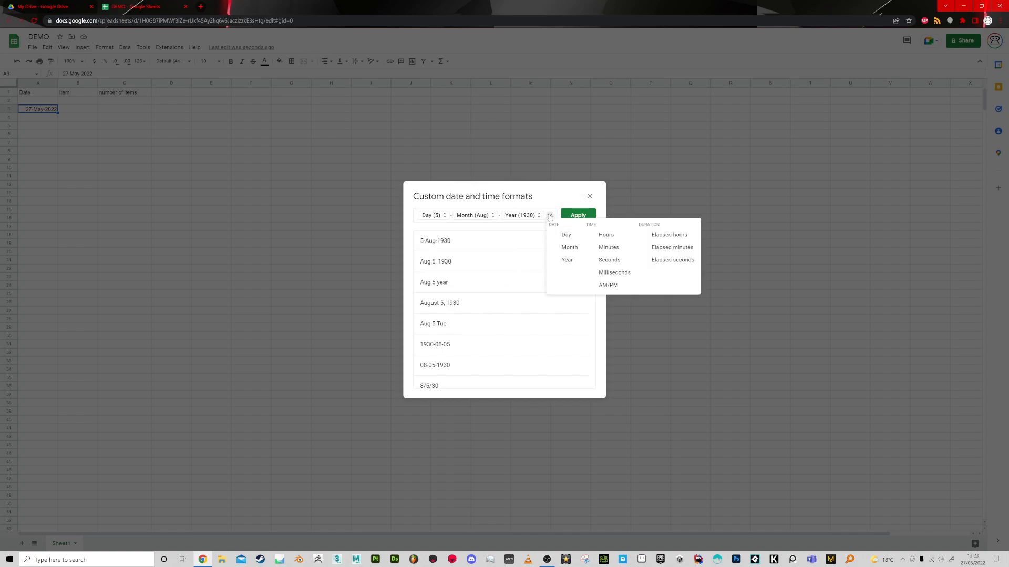
left_click(549, 215)
left_click(549, 216)
left_click(570, 246)
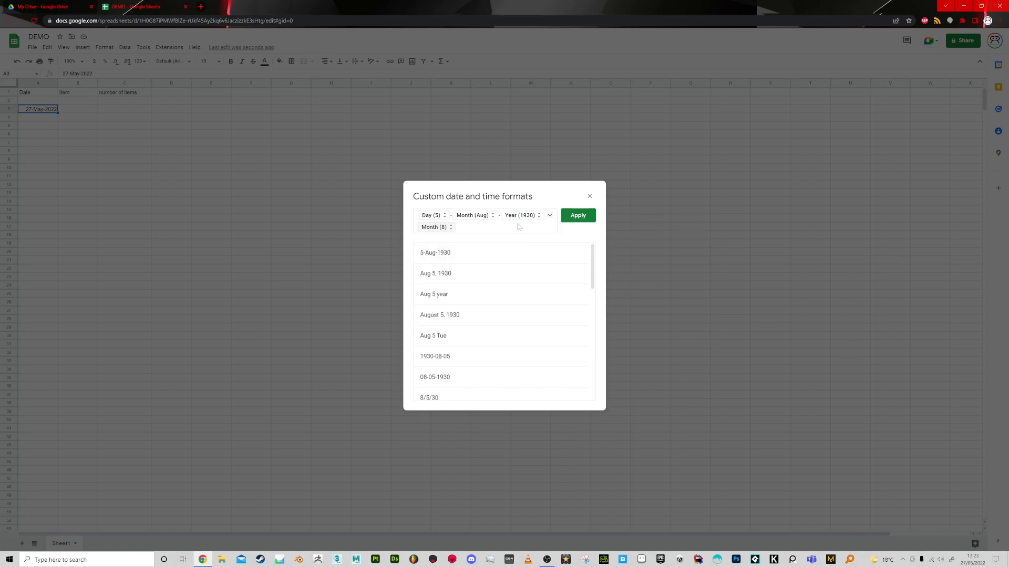
left_click(549, 215)
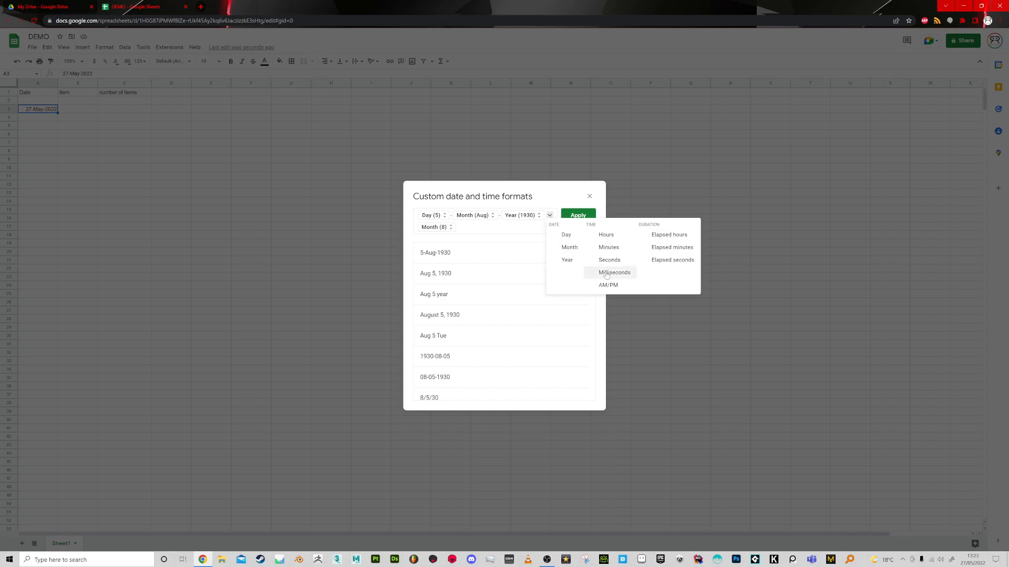
left_click(494, 232)
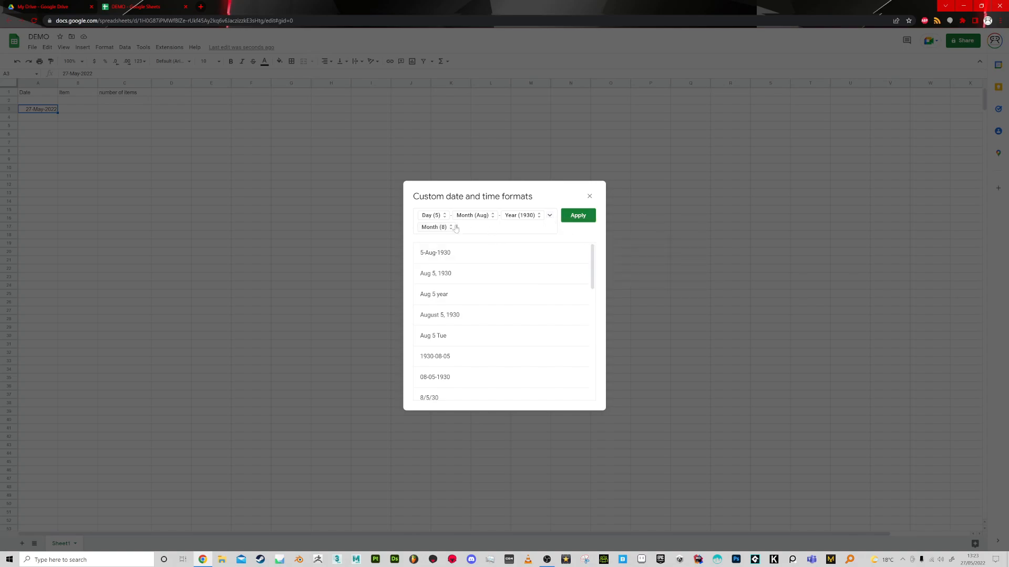
Delete the Day, Year and extra numeric Month components, keeping only the abbreviated month in the format.
left_click(432, 217)
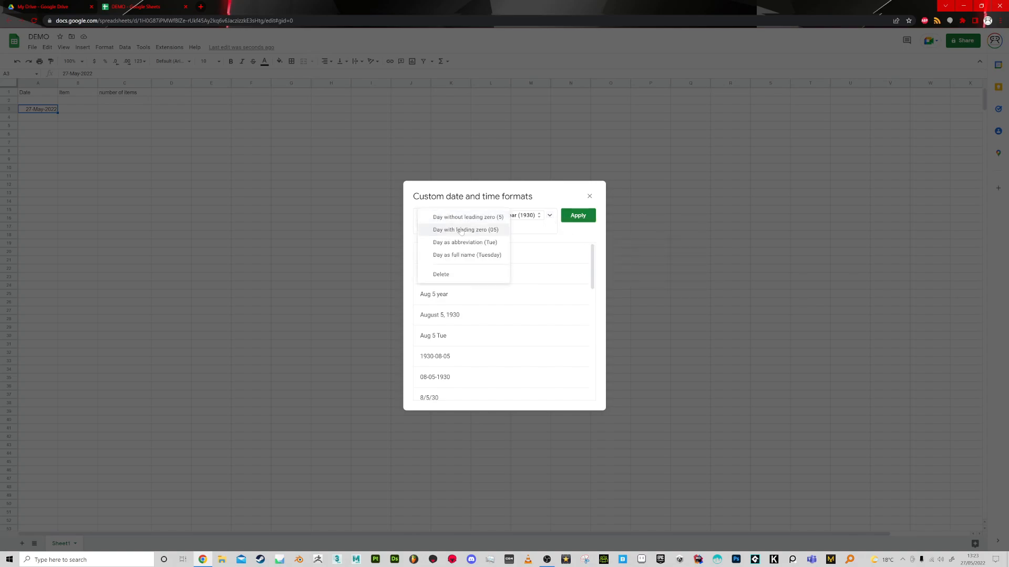
left_click(441, 274)
left_click(486, 216)
left_click(490, 236)
left_click(483, 217)
left_click(490, 287)
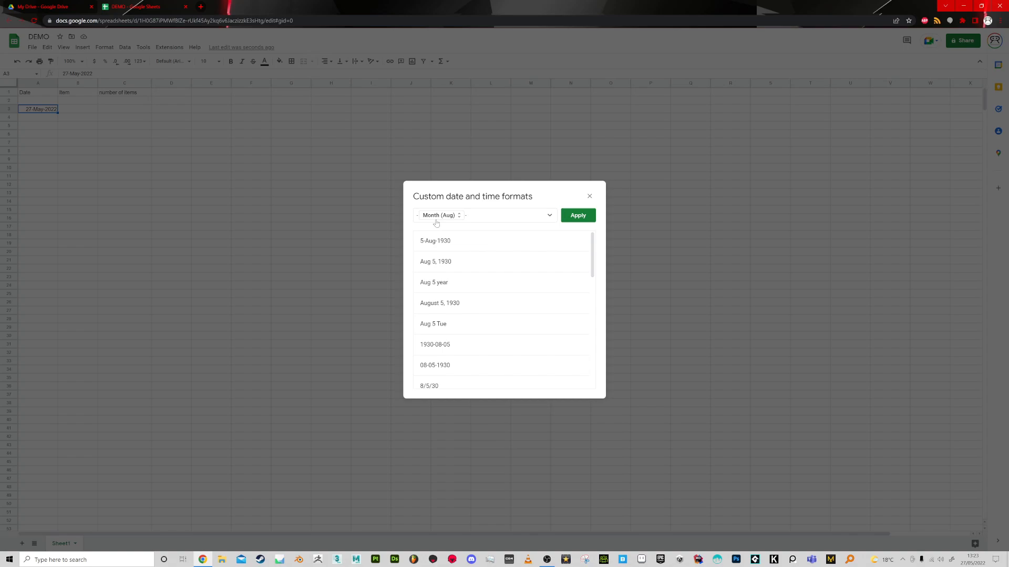
Add Day and Year components after the month in the custom date format and apply it to cell A3.
left_click(549, 216)
left_click(565, 235)
left_click(549, 217)
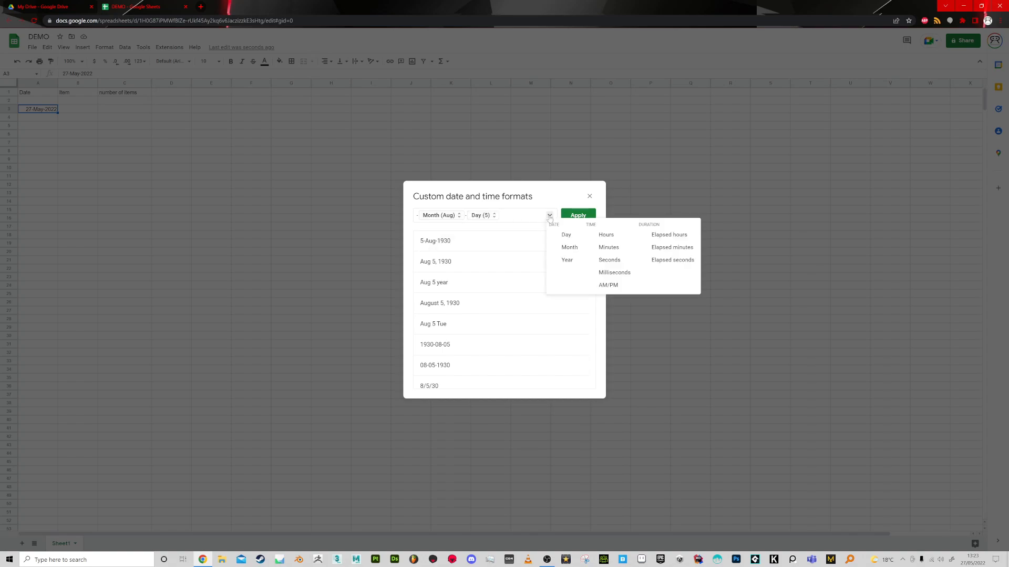
left_click(569, 247)
left_click(578, 215)
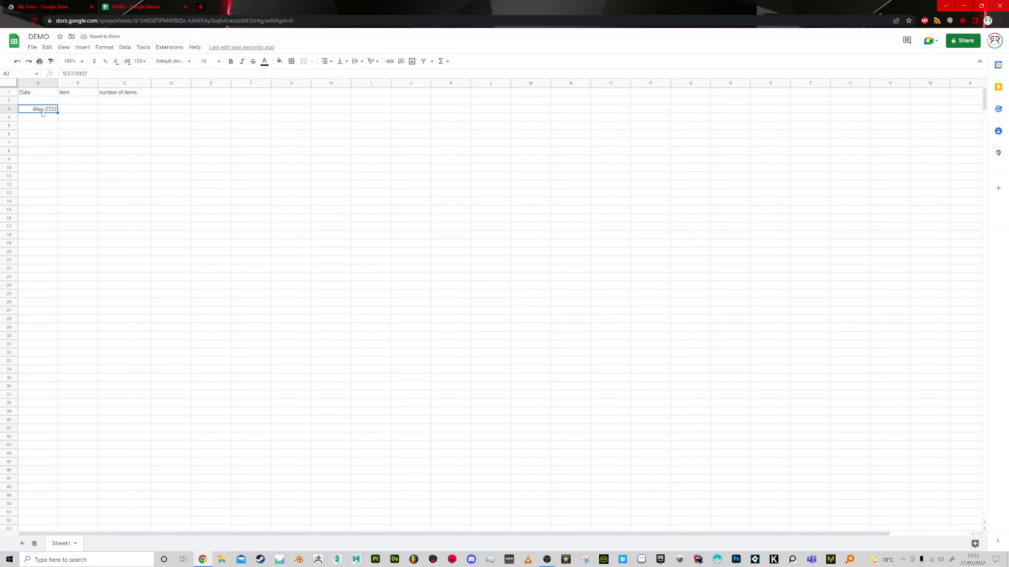
Replace the hyphens in A3's custom date format with spaces, put a comma before the year, and apply it.
left_click(104, 48)
mouse_move(139, 82)
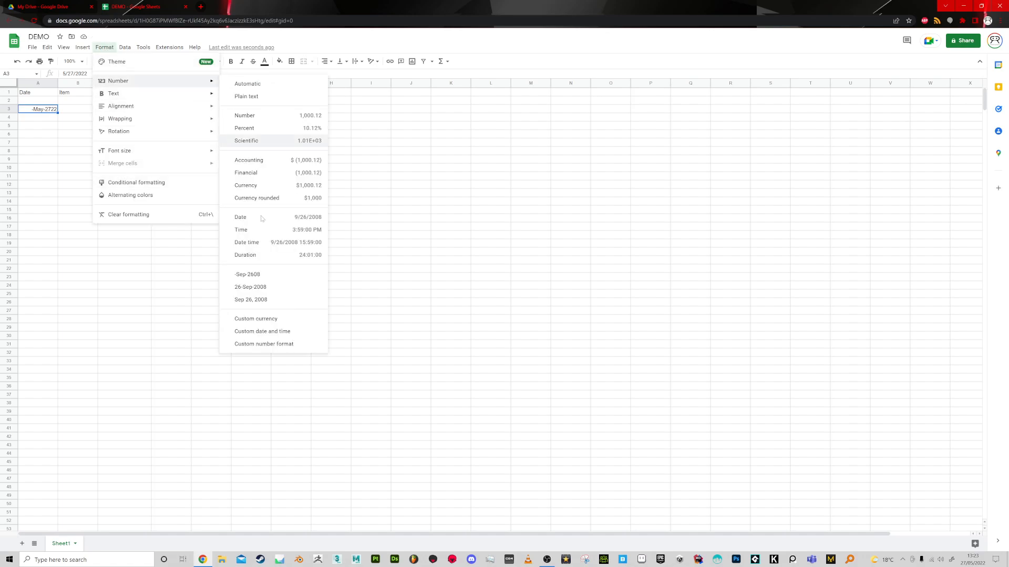
left_click(265, 333)
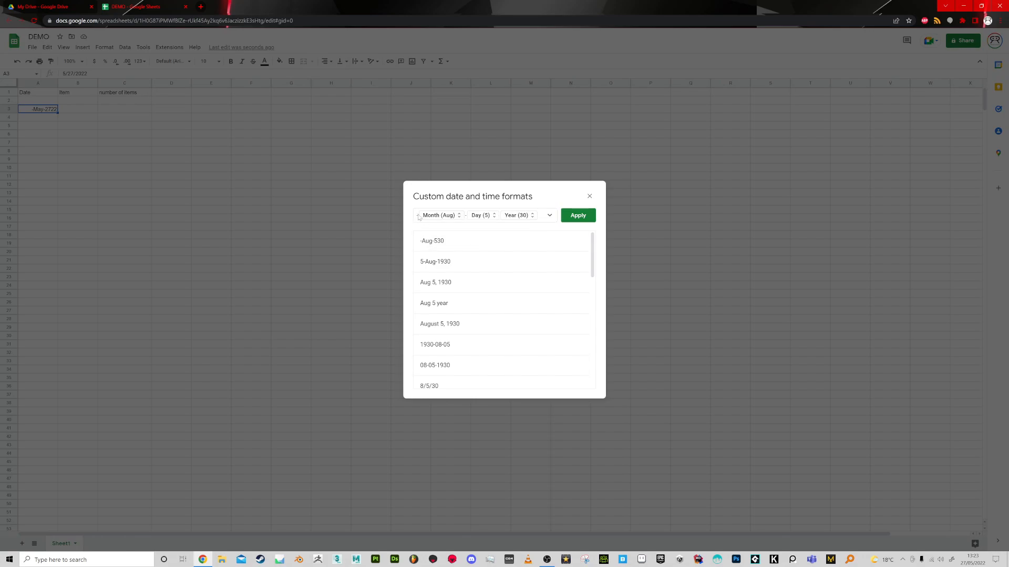
key("BackSpace")
key("Right")
key("BackSpace")
key("Right")
key("Right")
left_click(578, 216)
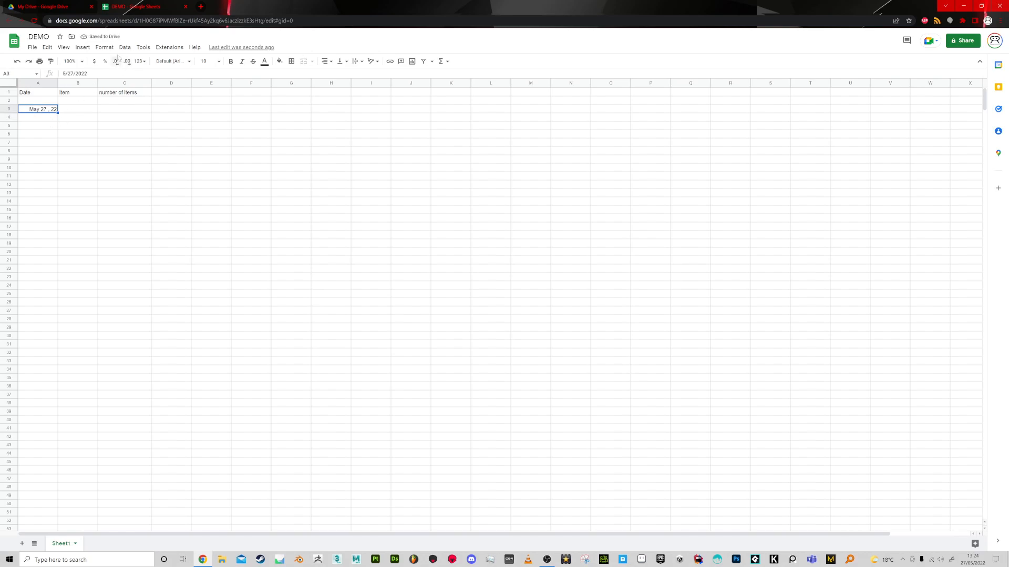
Change the Year component of A3's custom date format to the four-digit form and apply it.
left_click(104, 47)
mouse_move(129, 84)
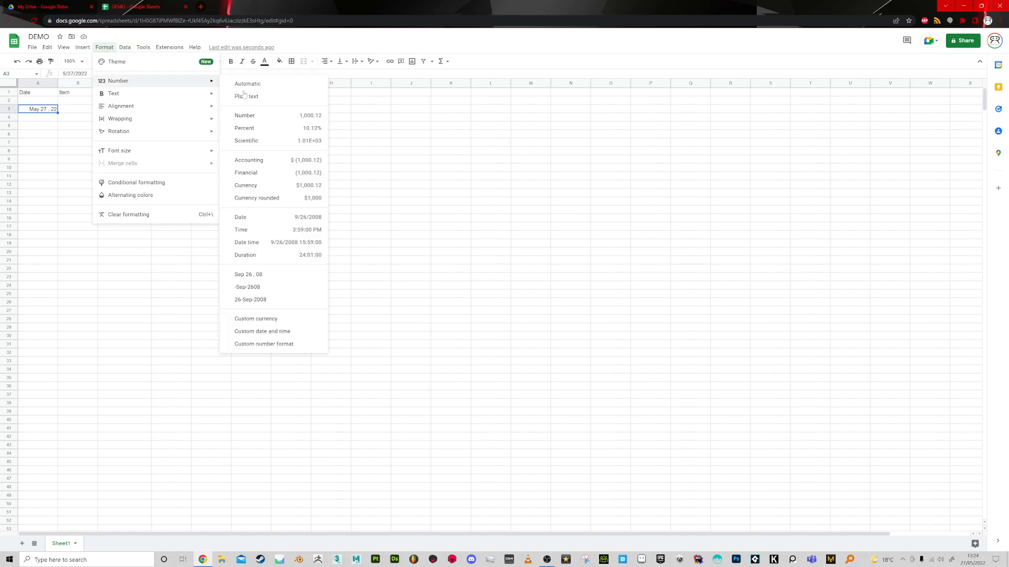
left_click(270, 331)
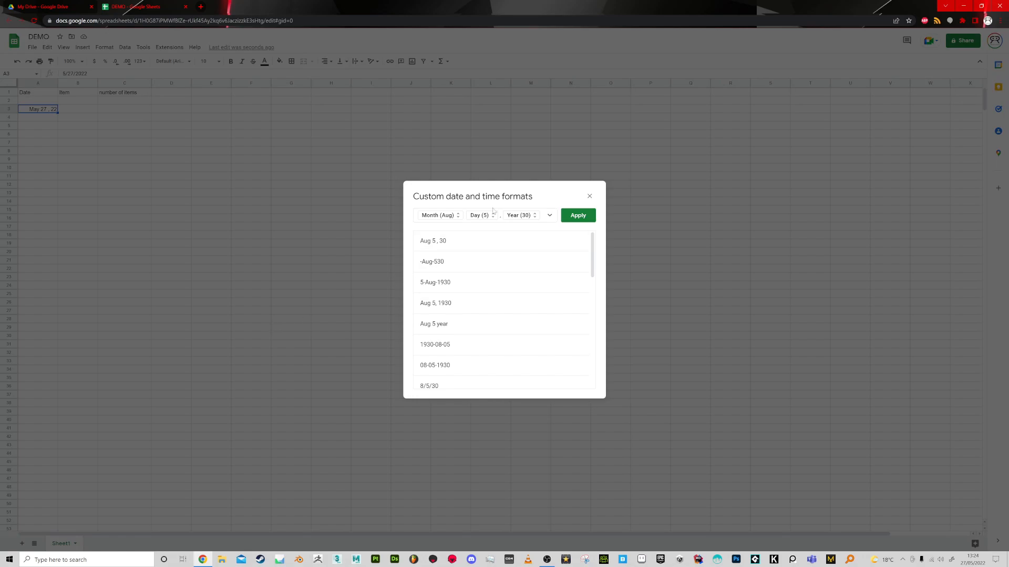
left_click(532, 216)
left_click(549, 231)
left_click(579, 217)
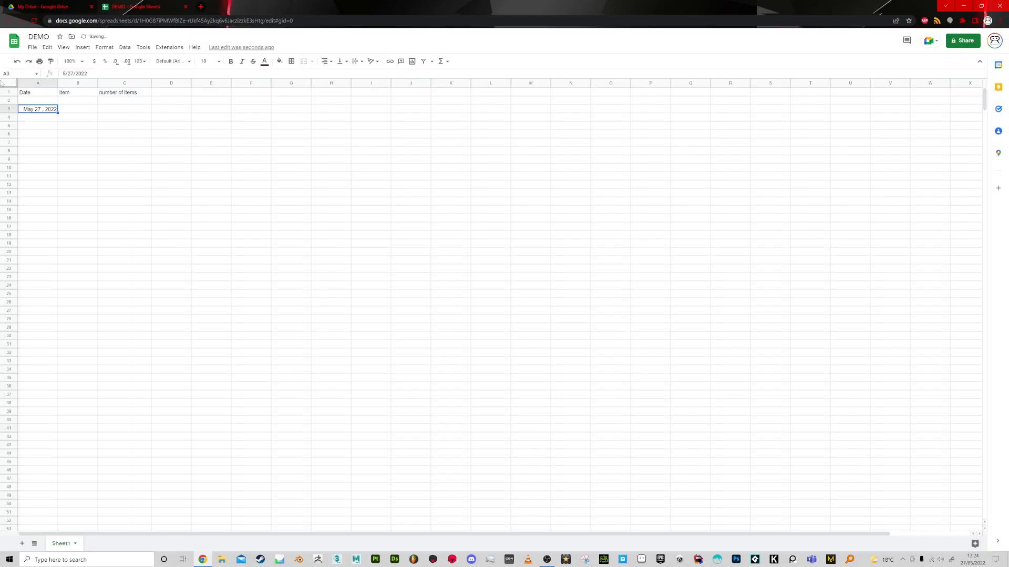
Fill the date series from A3 down to A10.
left_click(52, 118)
left_click(53, 109)
left_click_drag(57, 113, 56, 169)
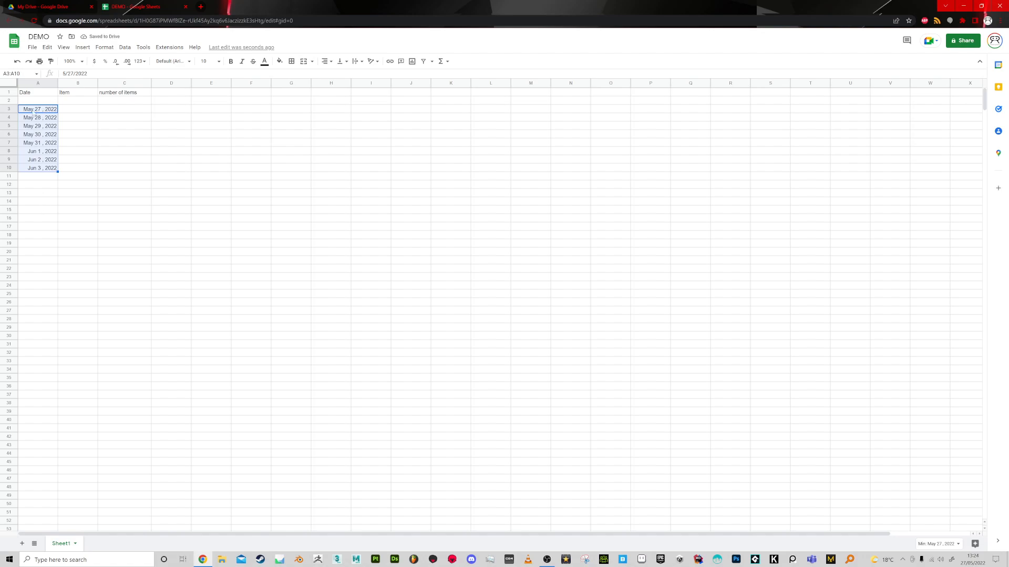
left_click(51, 185)
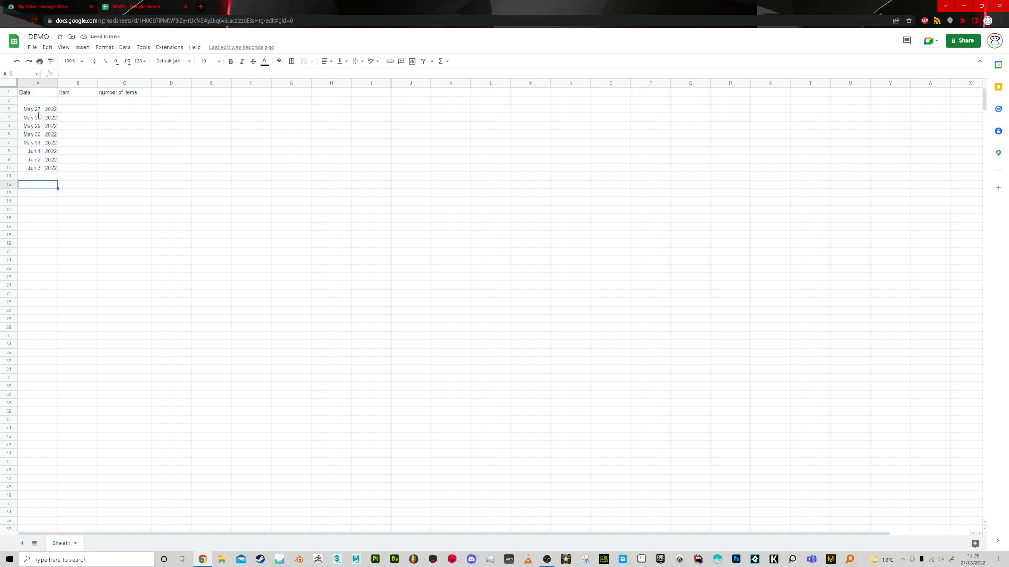
left_click(50, 178)
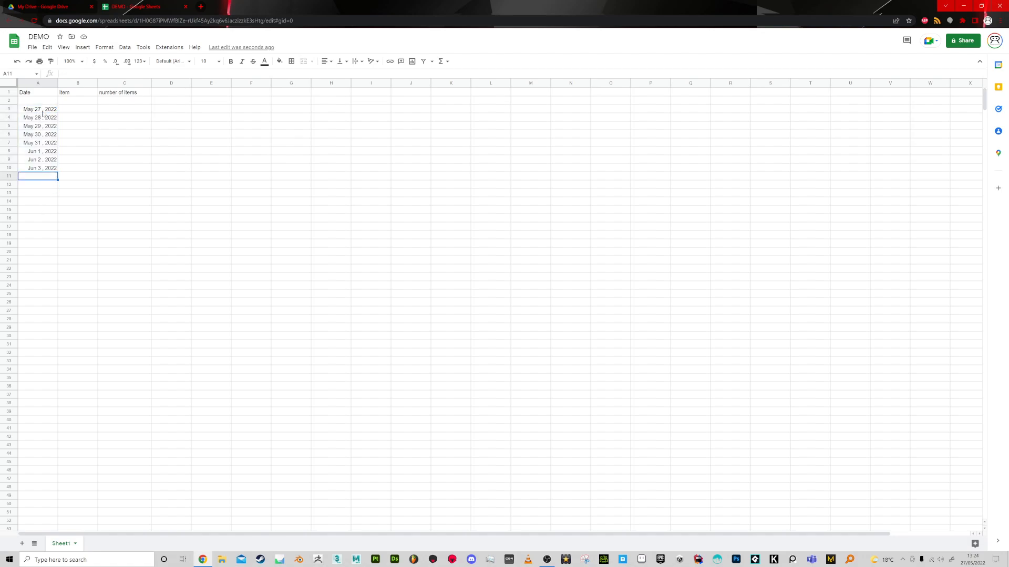
Set the spreadsheet's locale to United Kingdom, then save and reload.
left_click(32, 47)
left_click(46, 265)
left_click(402, 273)
left_click(401, 272)
scroll(434, 470, "down", 5)
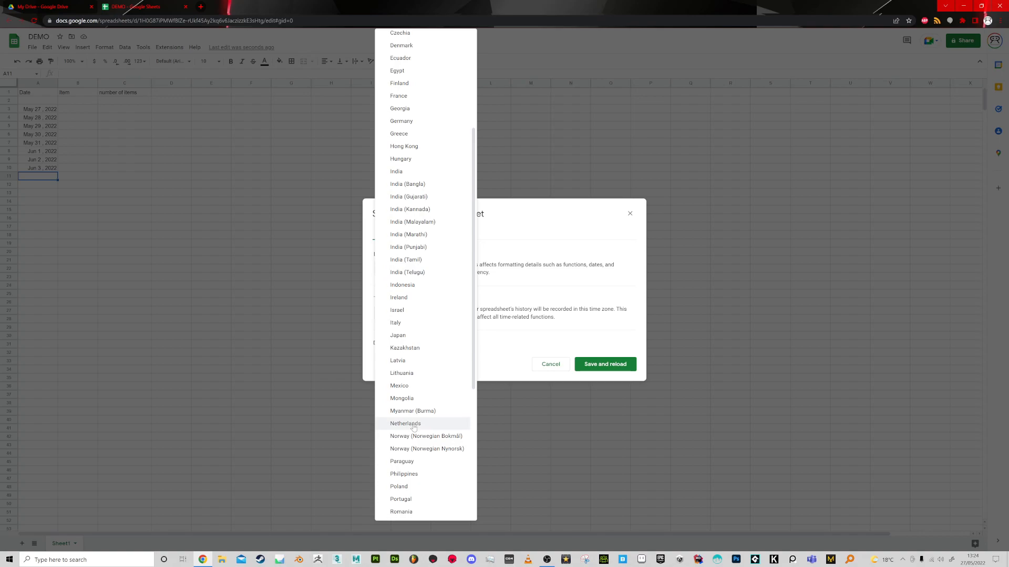
left_click(432, 451)
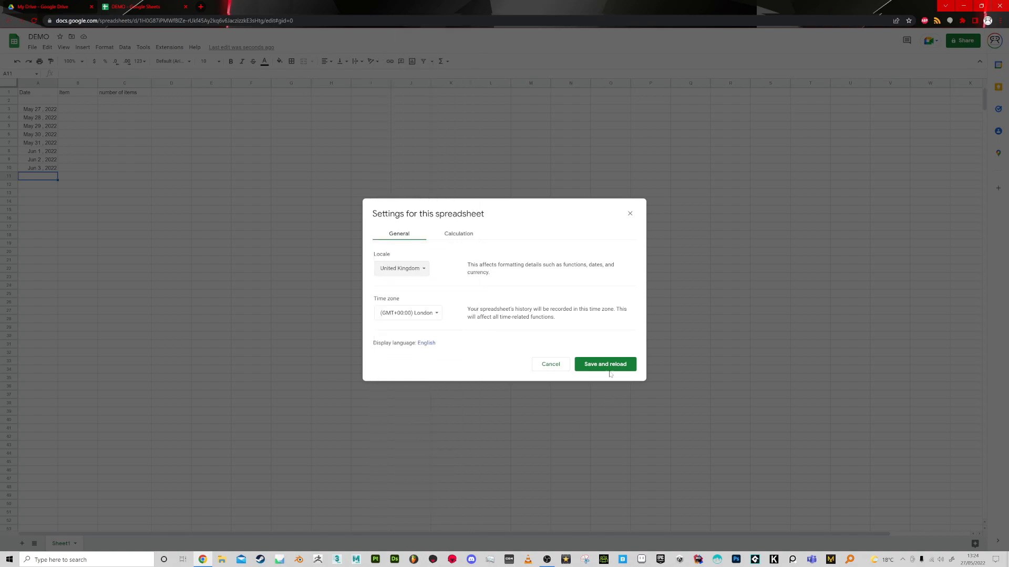
left_click(606, 368)
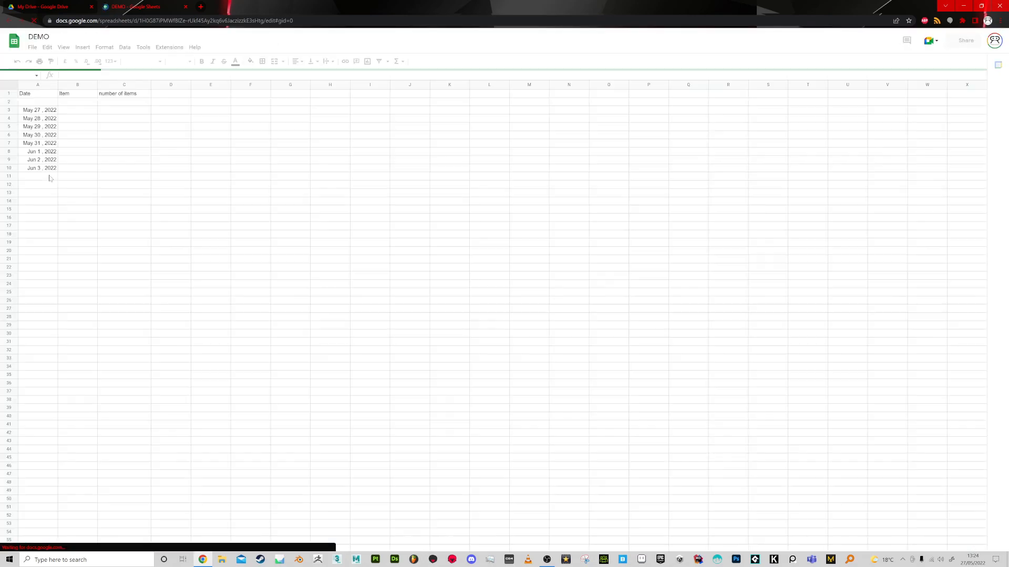
Inspect the day and month order of the underlying date value in cell A3.
left_click(40, 110)
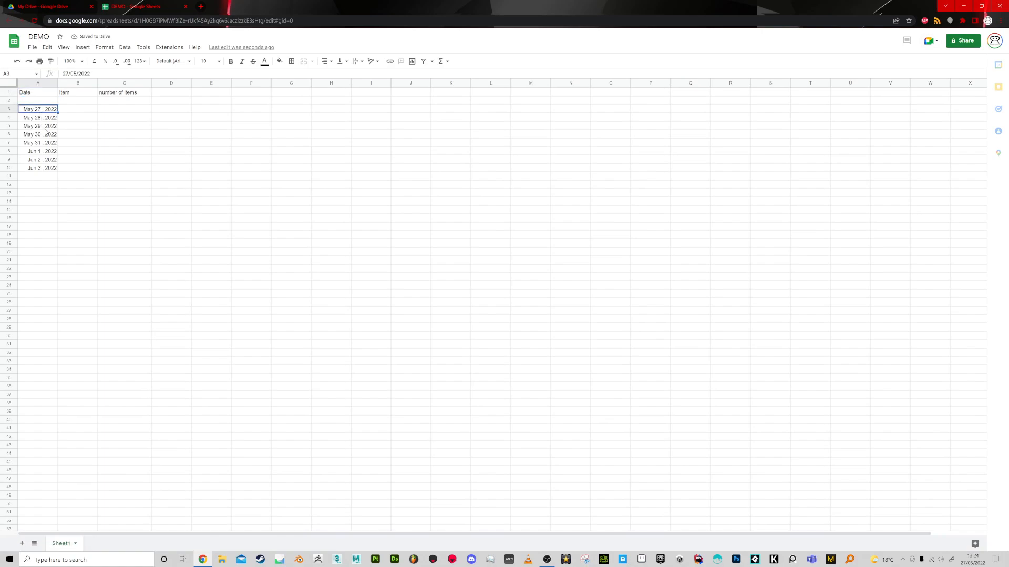
left_click_drag(77, 74, 60, 74)
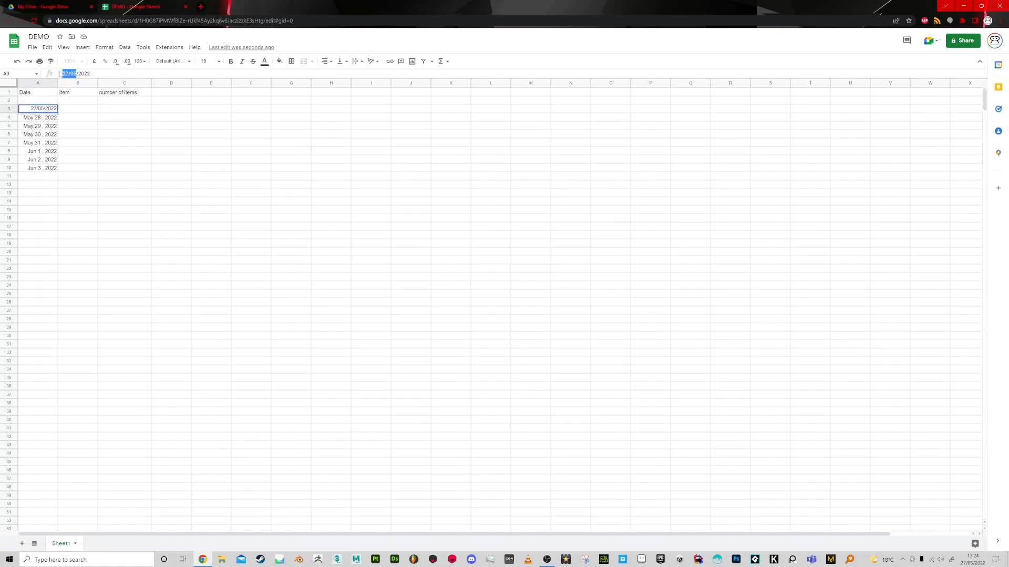
left_click(79, 141)
Enter the date 27/5/22 in cell A11.
left_click(39, 178)
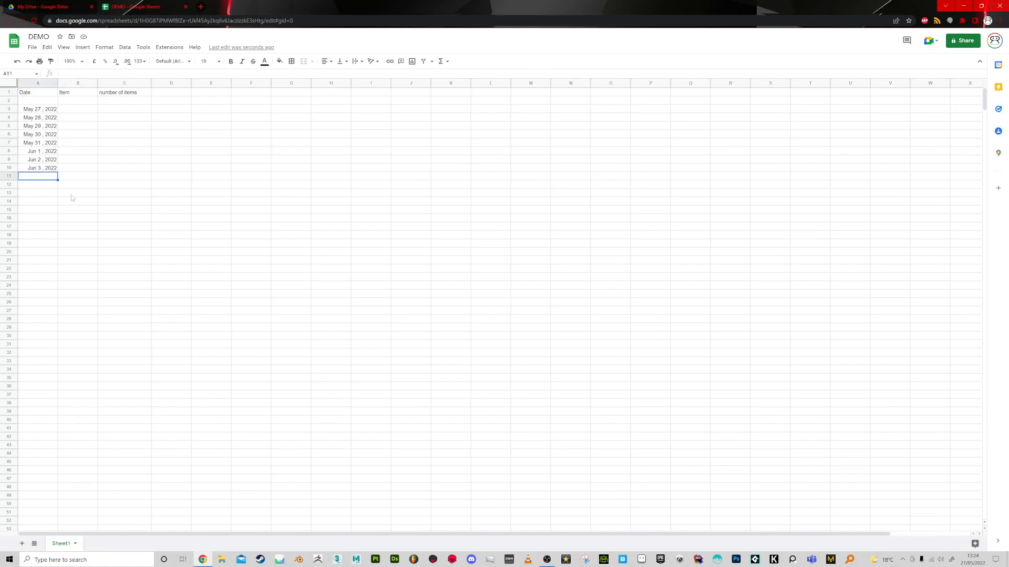
type("27/5/22")
key("Return")
Fill the date series from A10 down to A23, then enter 27/05/2022 in cell A11.
left_click(47, 169)
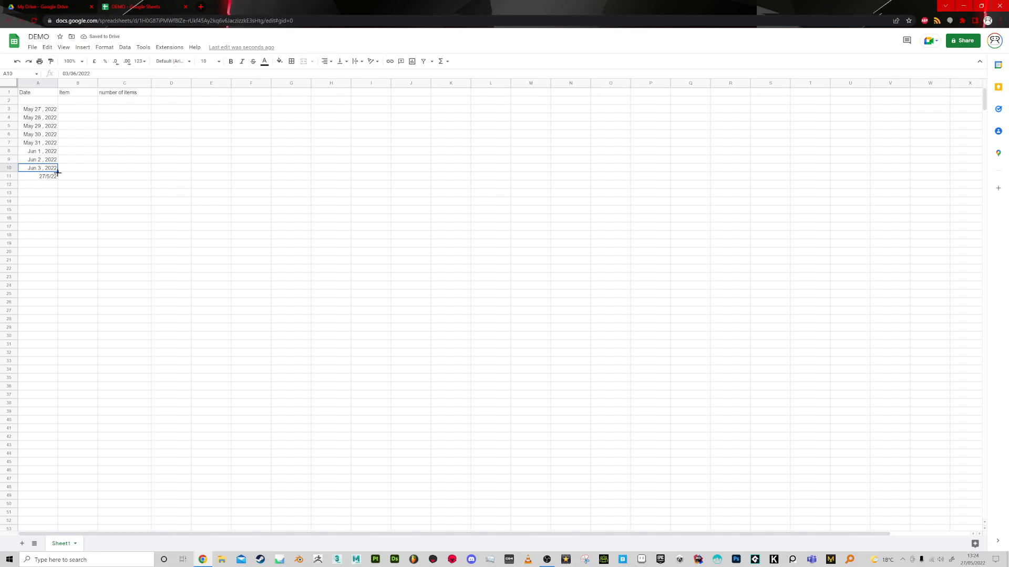
left_click_drag(60, 181, 57, 276)
left_click(41, 177)
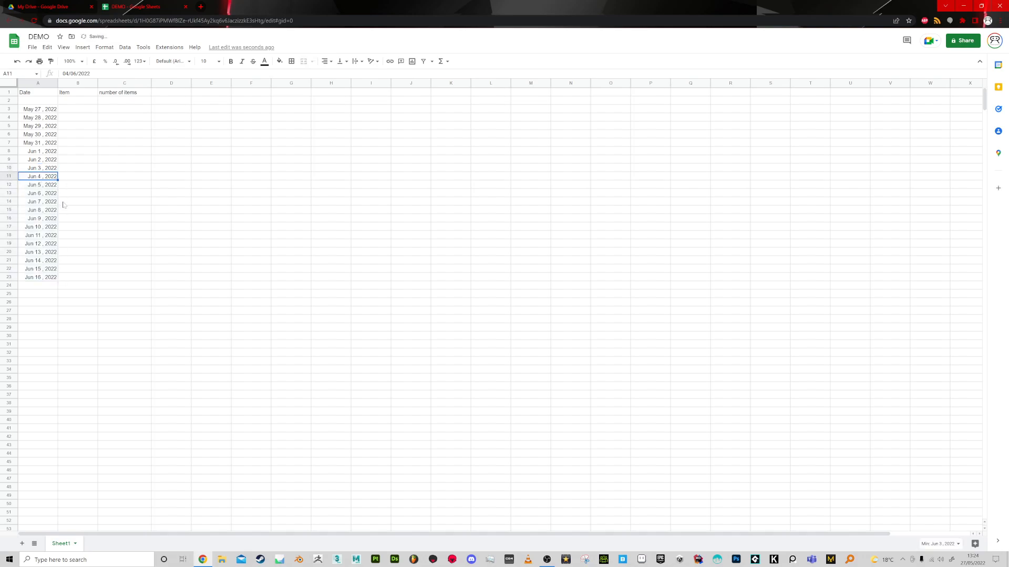
type("27/05/202")
key("Return")
key("Up")
Fill the formatted date from A3 down to A47, then clear the contents of that range.
left_click(49, 109)
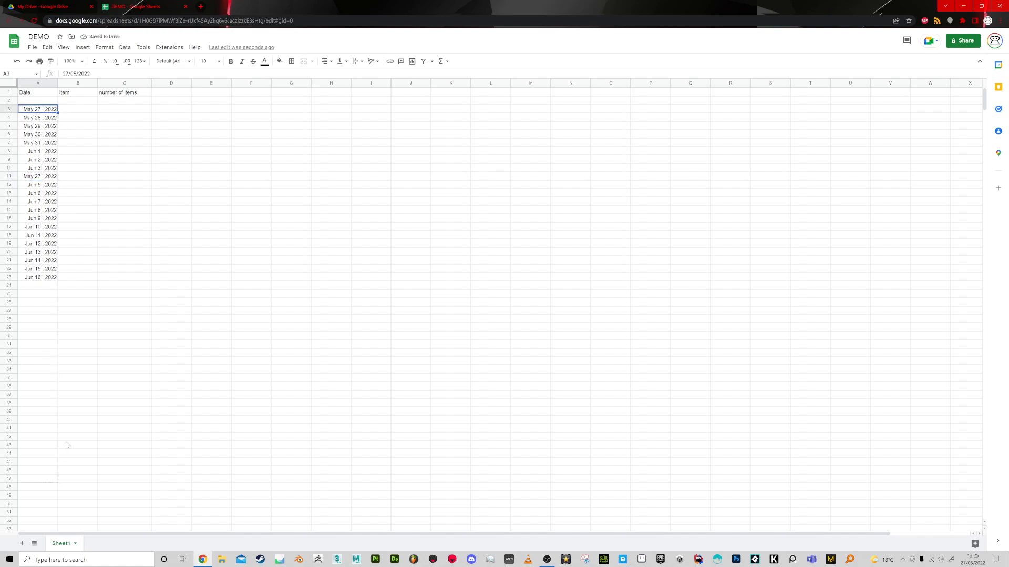
left_click_drag(68, 446, 67, 446)
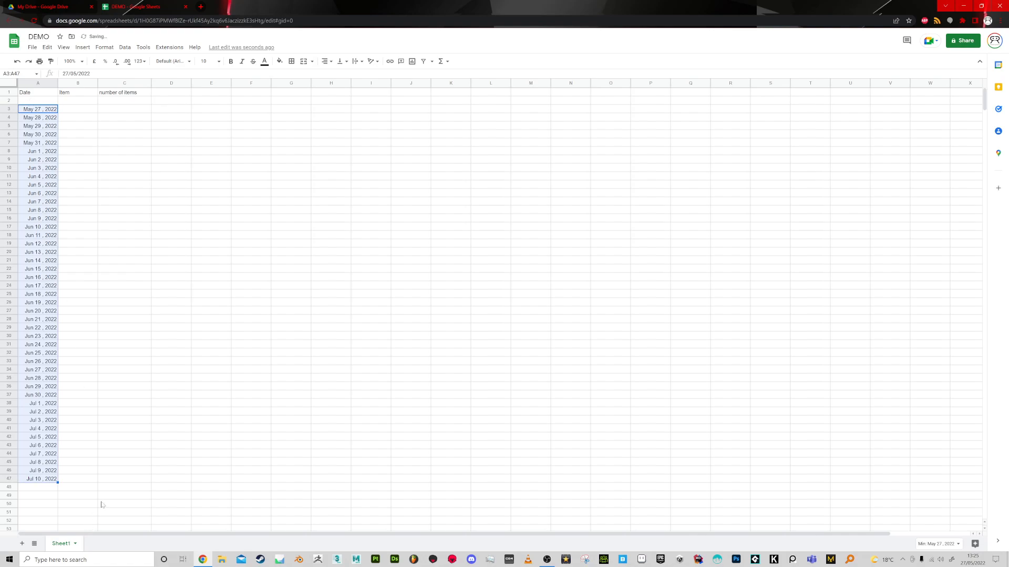
key("Delete")
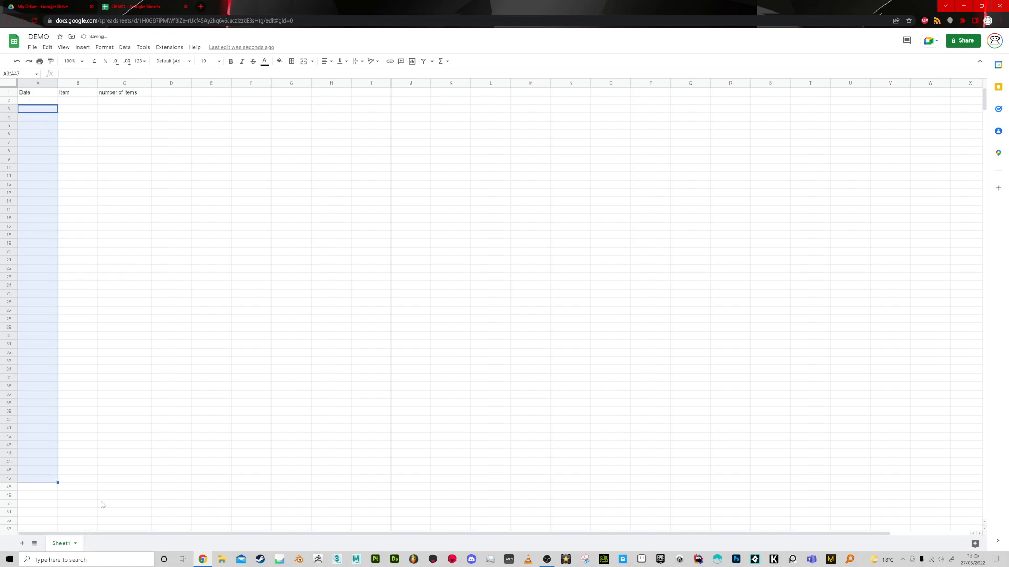
Enter the date 27/5/22 in cell A3.
left_click(37, 114)
type("27")
type("/5/22")
key("Return")
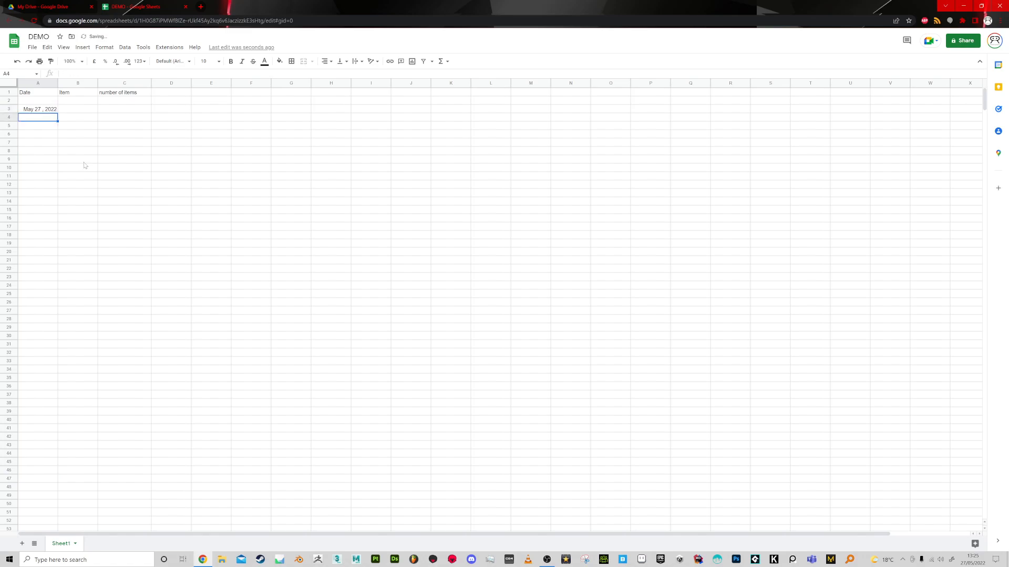
Enter Socks as the item in B3 and 5 as the number of items in C3.
left_click(70, 112)
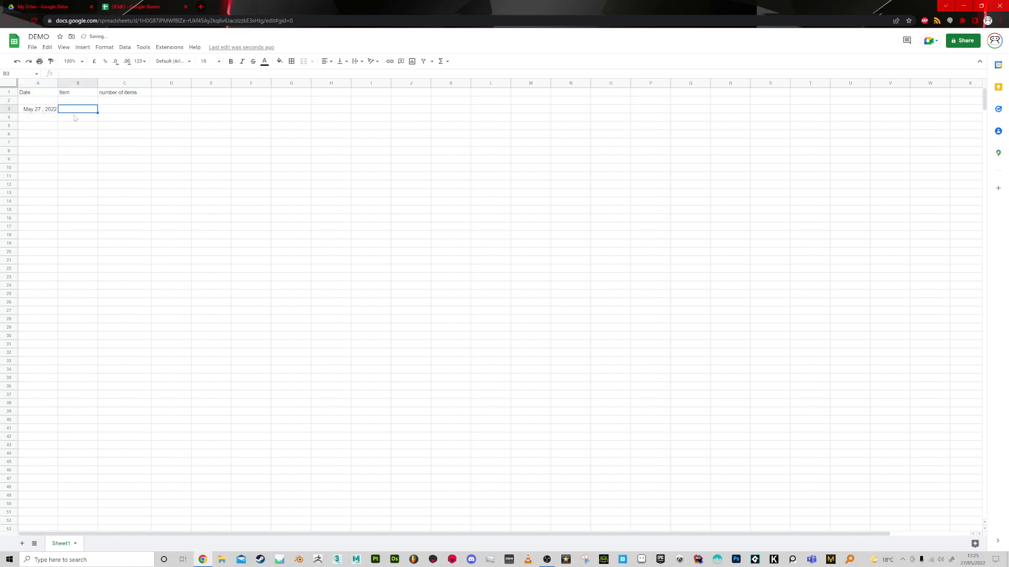
type("Socks")
key("Tab")
type("5")
key("Return")
Add a "price" header in cell D1.
left_click(184, 95)
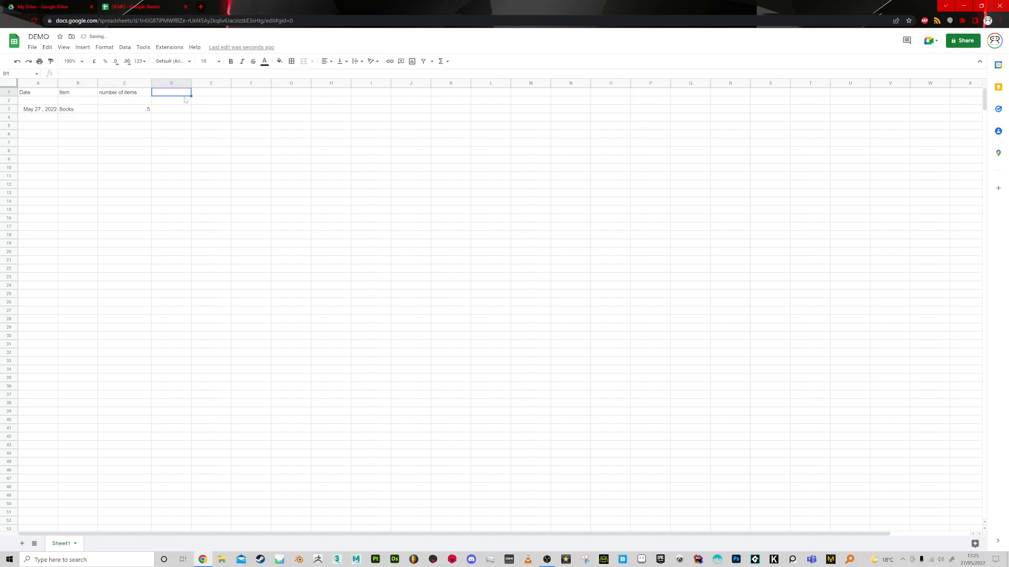
type("price")
key("Return")
key("Return")
Enter a price of £2.99 for the socks in D3 and widen column D slightly.
type("£")
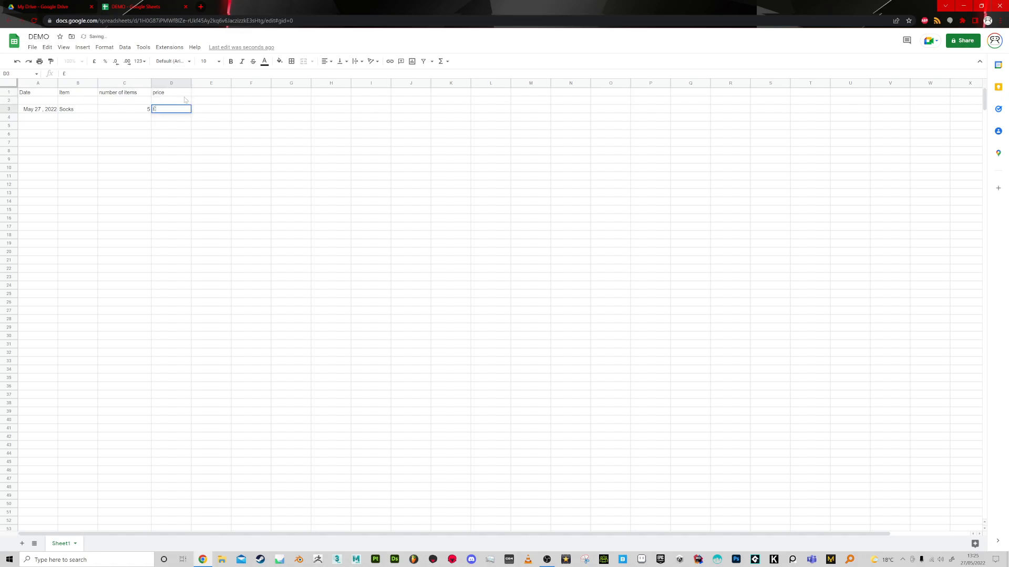
key("BackSpace")
key("BackSpace")
type("2.99")
key("Return")
left_click_drag(191, 83, 203, 83)
Enter a formula in E3 that multiplies the number of items in C3 by the price in D3.
left_click_drag(119, 111, 168, 111)
left_click(221, 111)
type("=")
left_click(147, 110)
type("*")
left_click(197, 110)
key("Return")
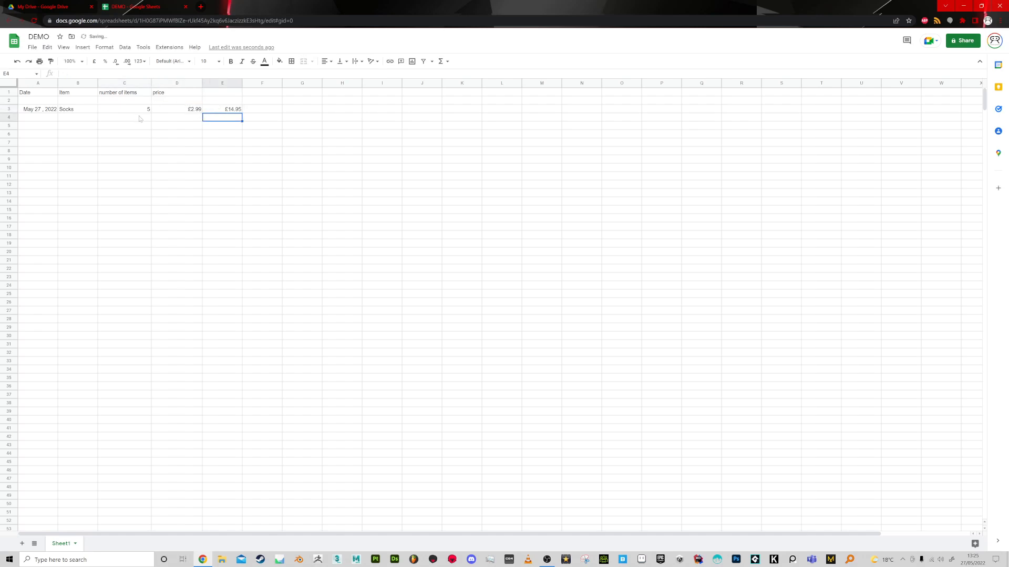
Add a "Sub total" header in cell E1.
left_click(226, 112)
left_click(226, 96)
type("Sub total")
key("Return")
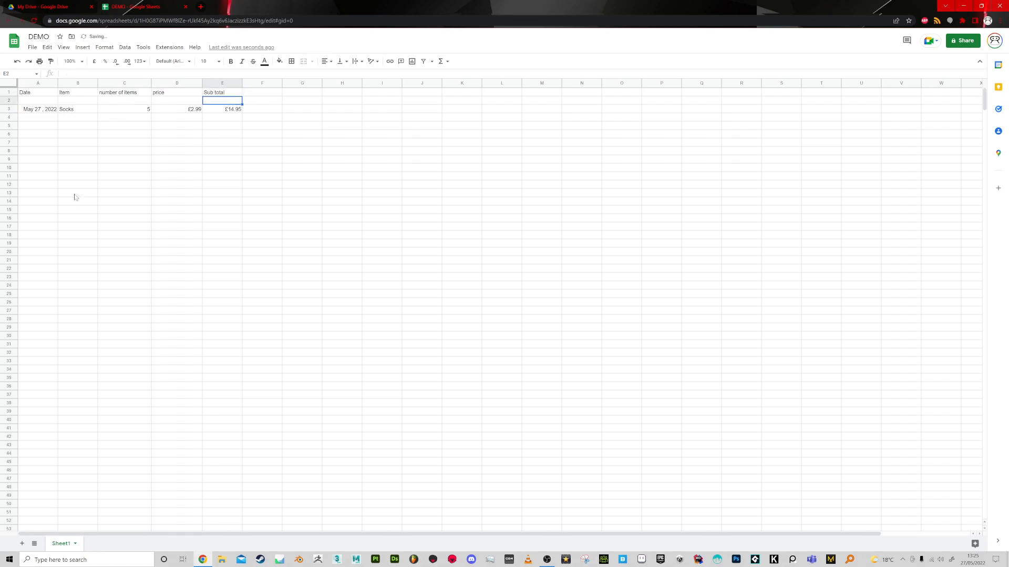
Add a Shirt entry in row 4 with 2 items and a price of £12.99.
left_click(32, 109)
left_click(76, 117)
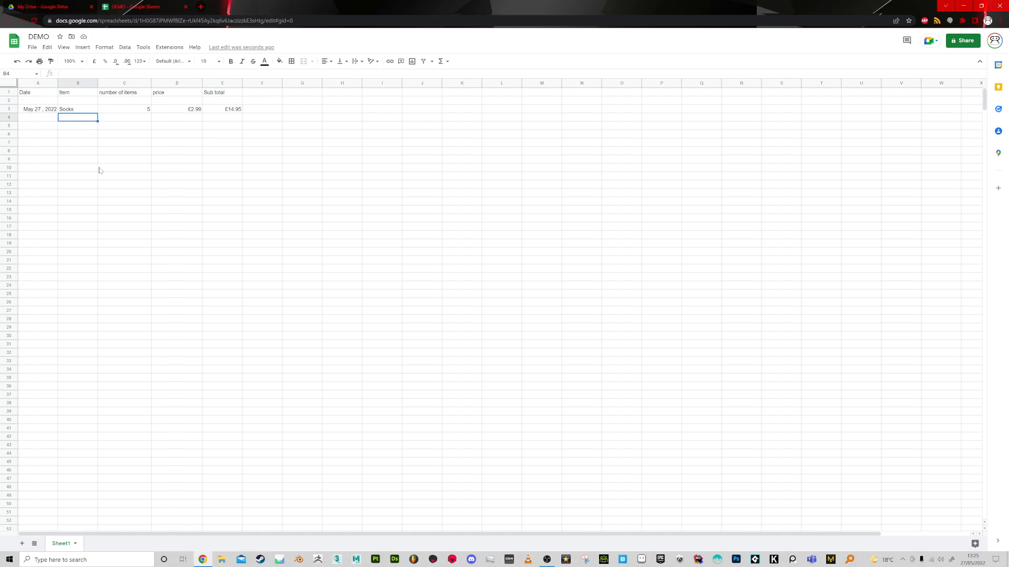
type("Shirt")
key("Tab")
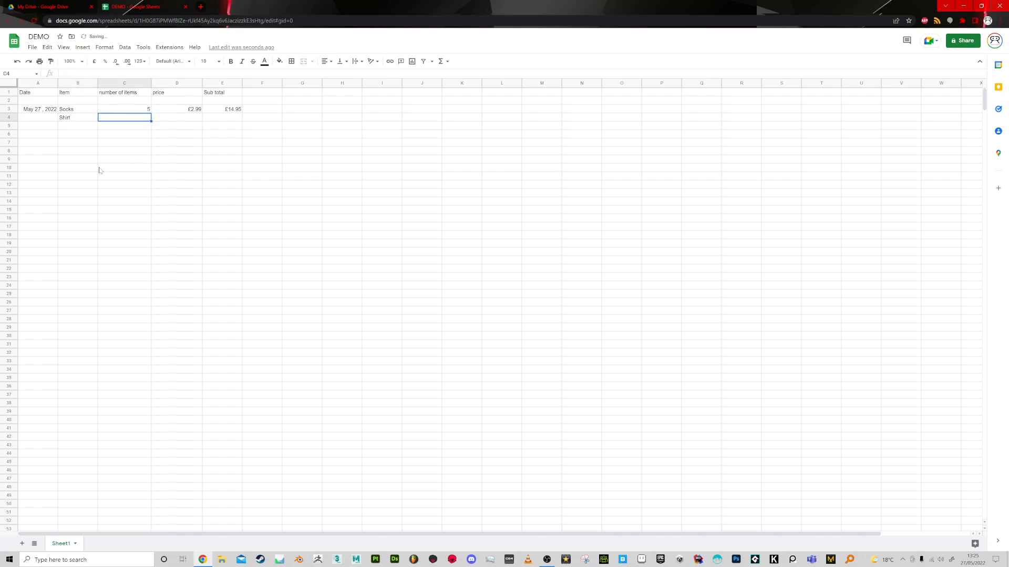
type("2")
key("Tab")
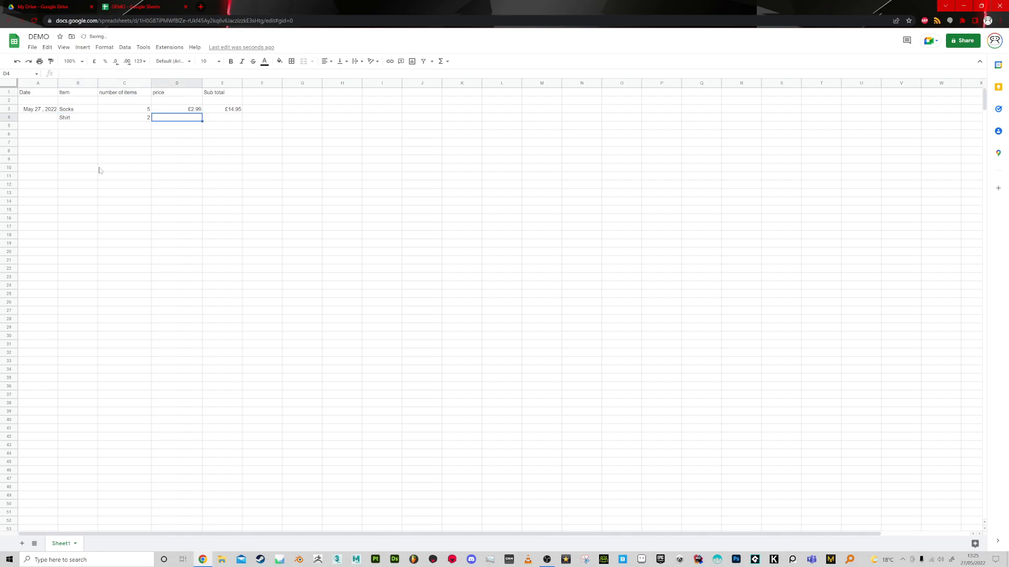
type("£12.99")
key("Return")
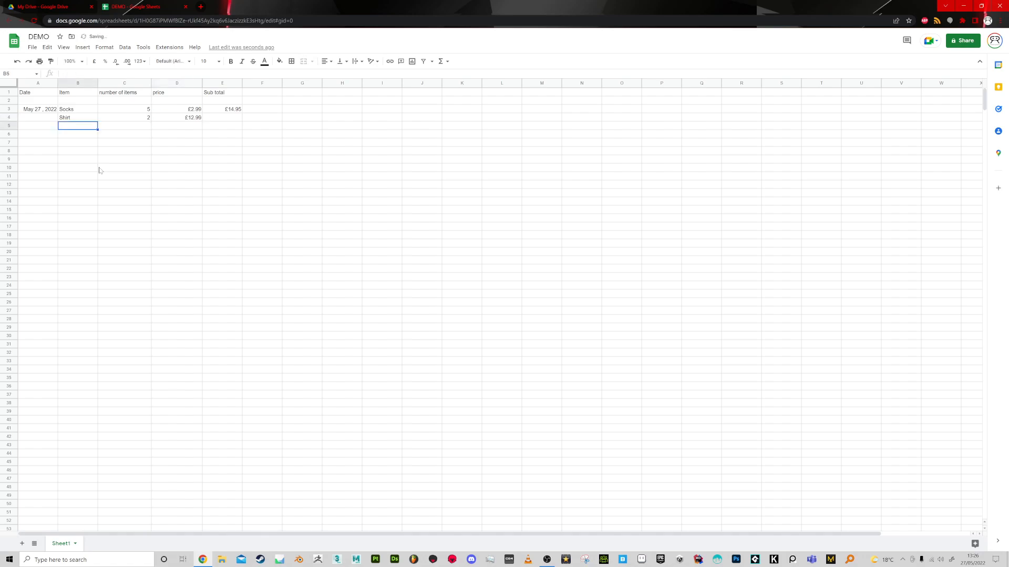
Apply the Accounting number format to the price cells D3:D24.
left_click(189, 118)
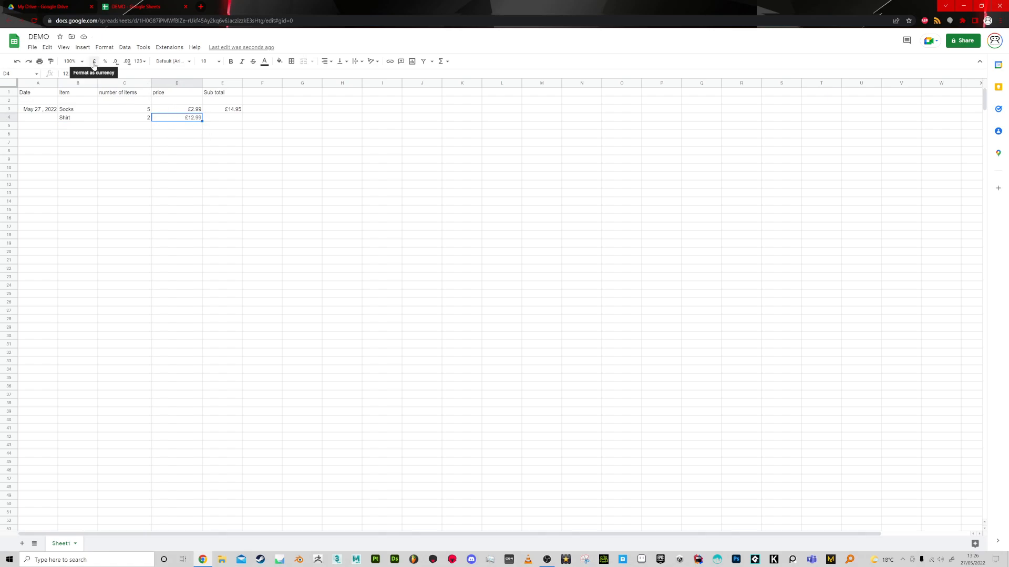
key("Down")
key("Down")
key("Down")
left_click_drag(179, 110, 187, 286)
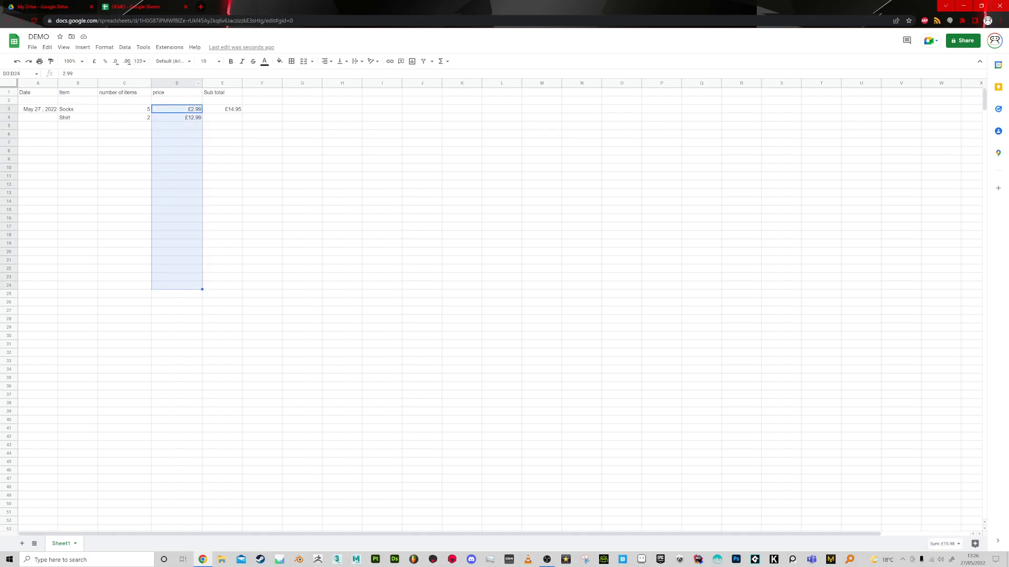
left_click(104, 47)
mouse_move(133, 87)
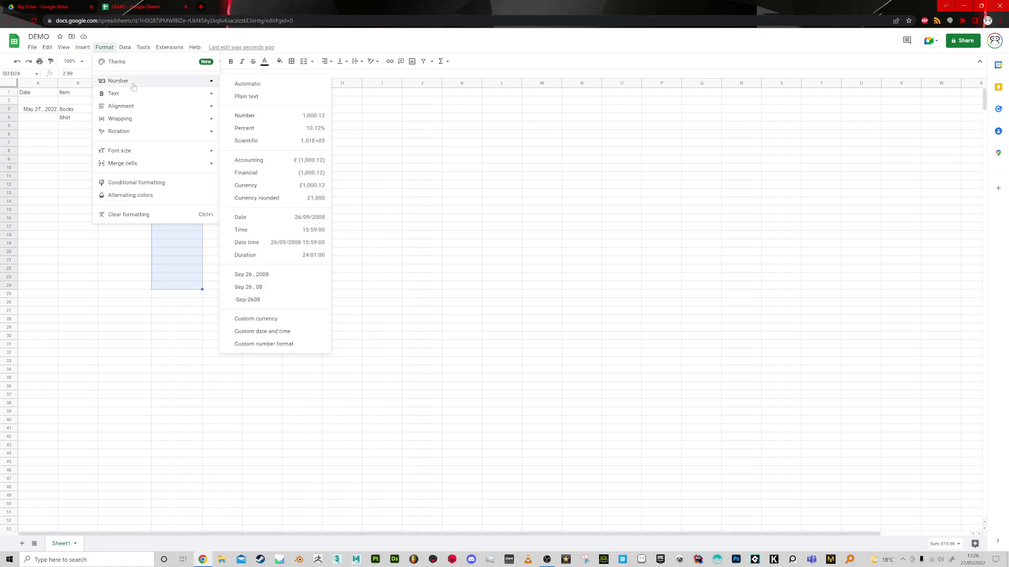
left_click(271, 161)
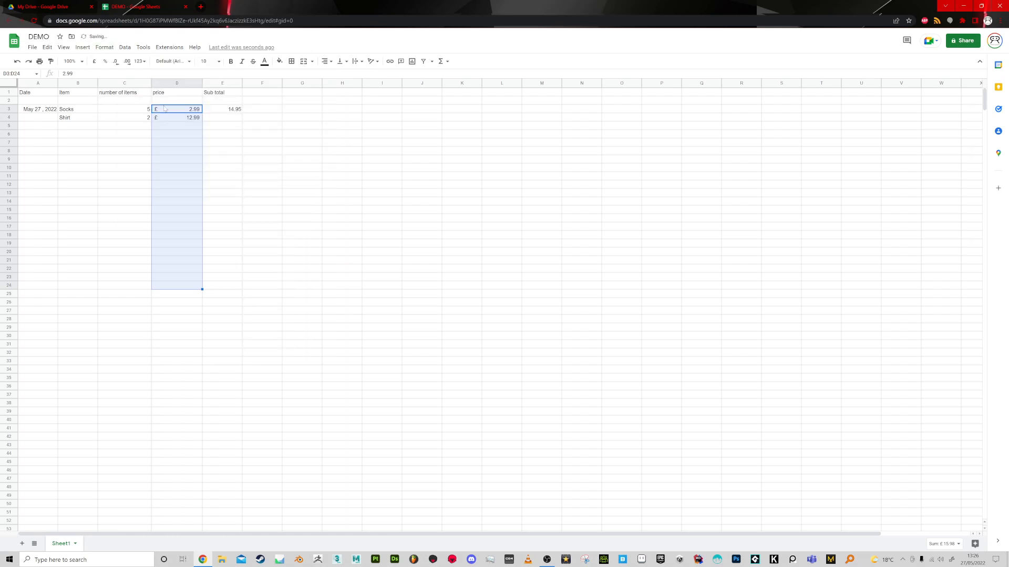
left_click(259, 160)
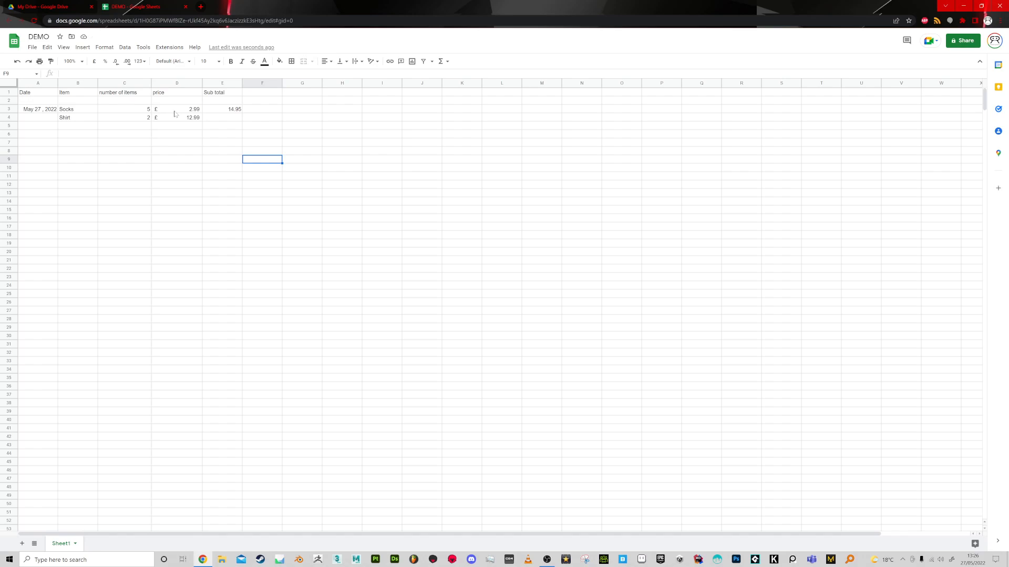
Copy the sub total formula from E3 down to the Shirt row in E4 and check its cell references.
left_click(238, 110)
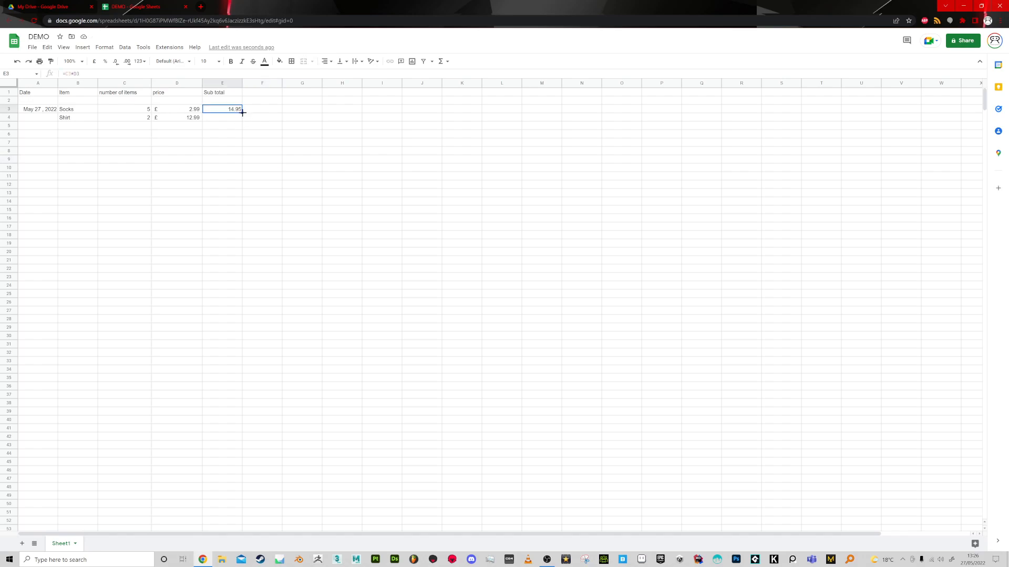
left_click_drag(242, 118, 241, 120)
left_click(237, 119)
left_click(235, 109)
left_click(229, 117)
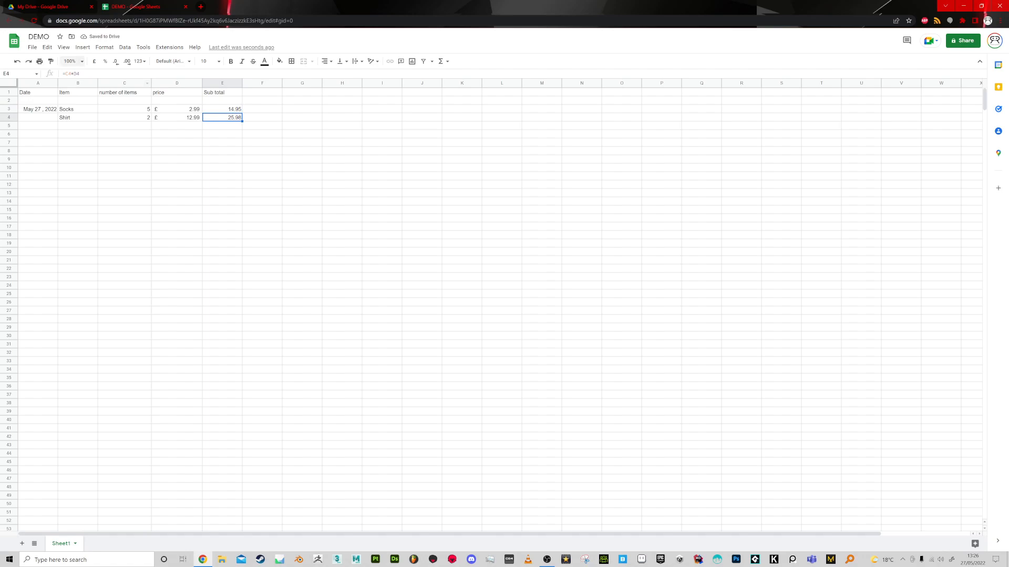
key("Return")
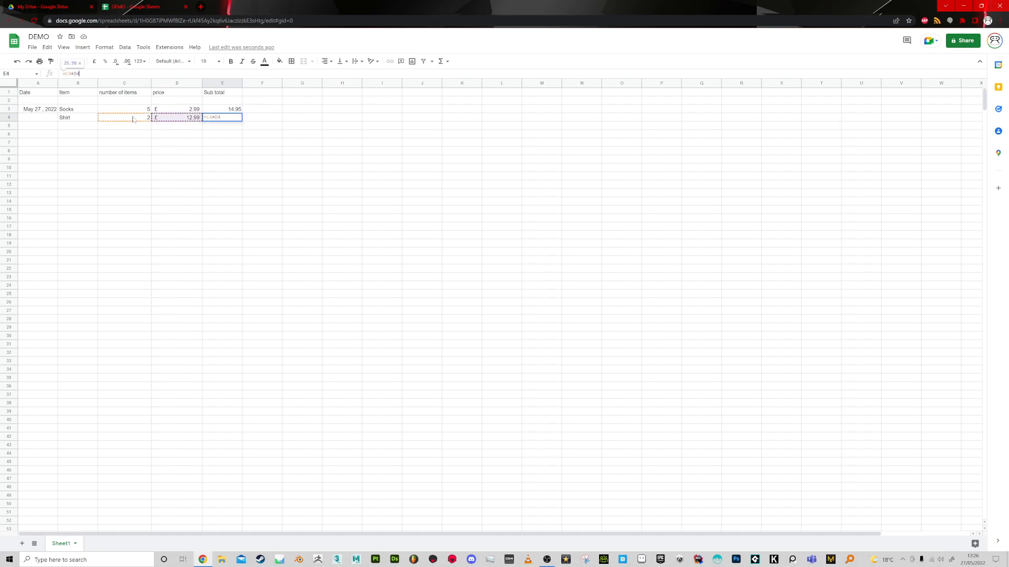
left_click(175, 134)
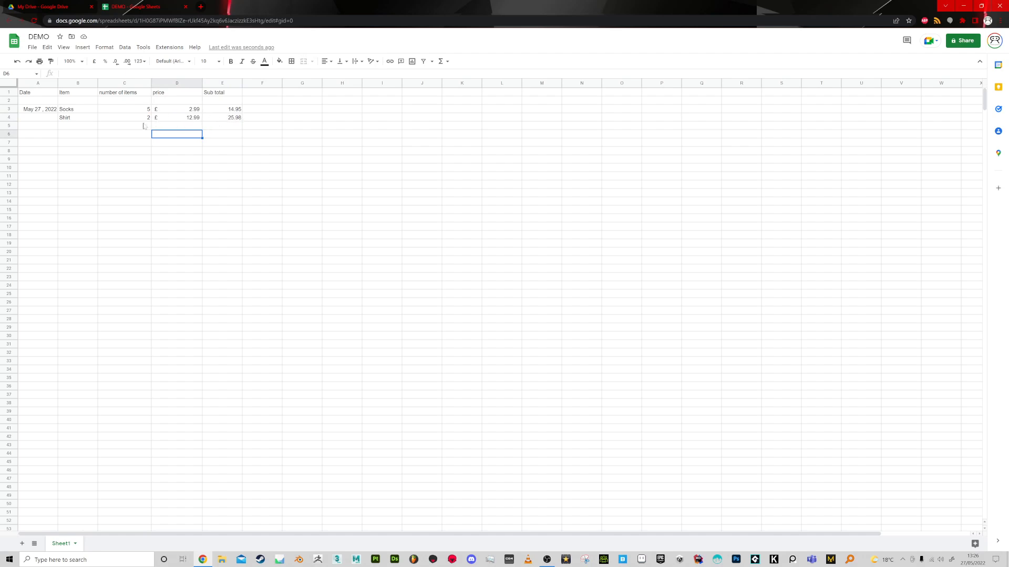
Add a Jacket entry in row 5 with 1 item and a price of £60.00.
left_click(84, 129)
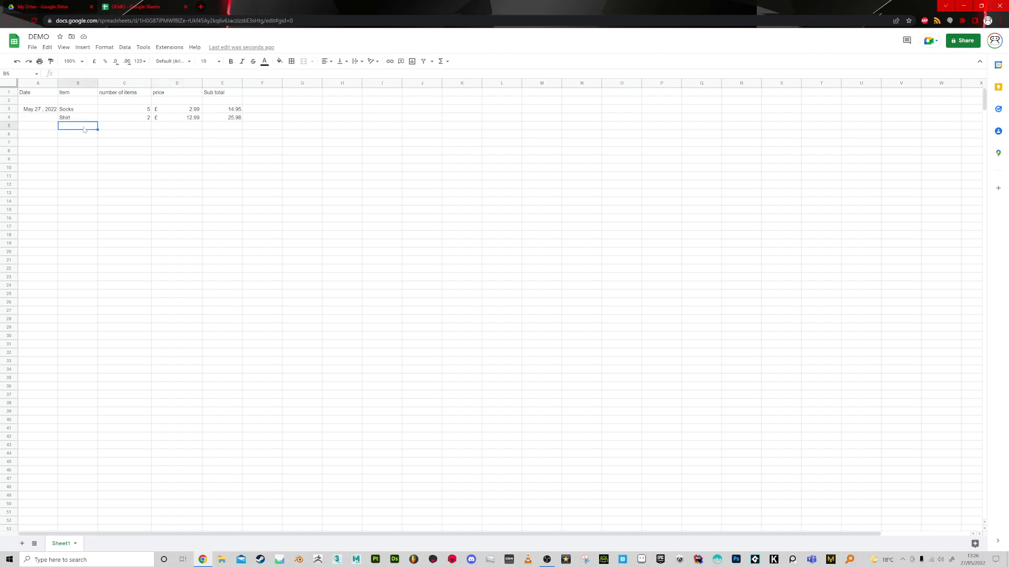
type("Jacket")
key("Tab")
type("1")
key("Tab")
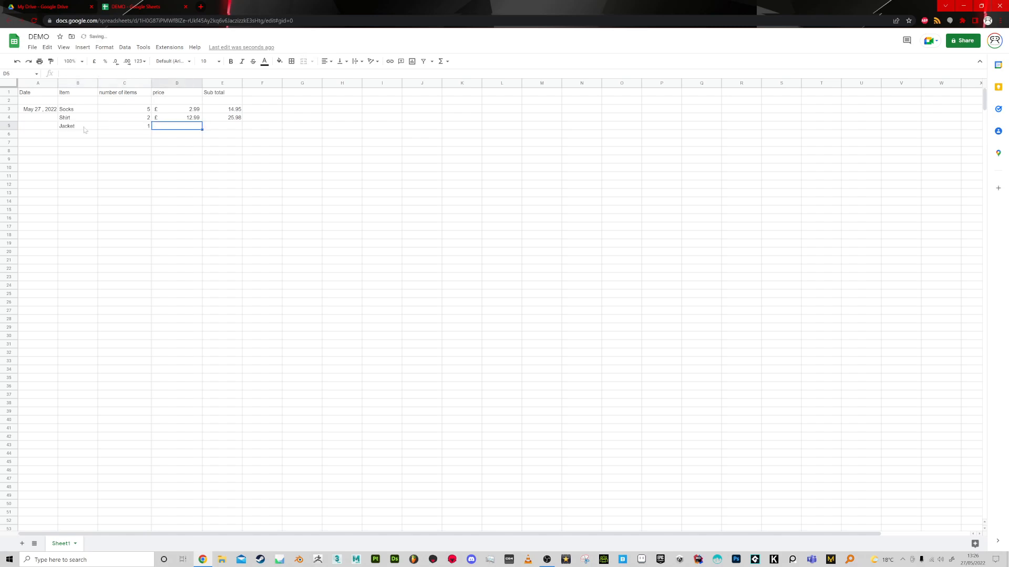
type("£ 60.00")
key("Tab")
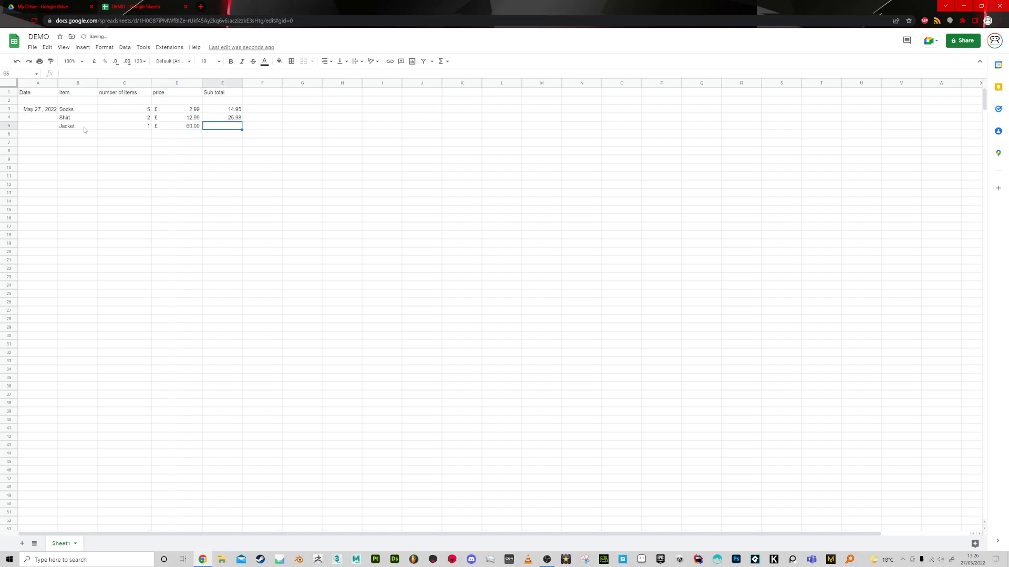
Extend the sub total formula from E4 to the Jacket row in E5.
left_click(236, 117)
left_click_drag(241, 122, 242, 129)
left_click(149, 127)
left_click(181, 126)
left_click(229, 127)
Apply the Accounting number format to the sub total cells E3:E26.
left_click_drag(226, 110, 225, 304)
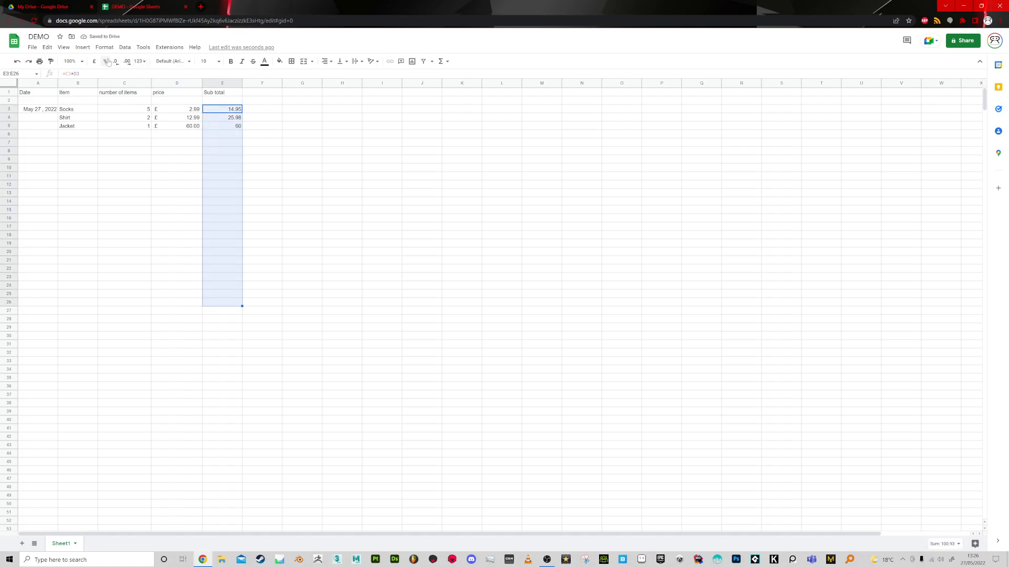
left_click(105, 47)
mouse_move(121, 87)
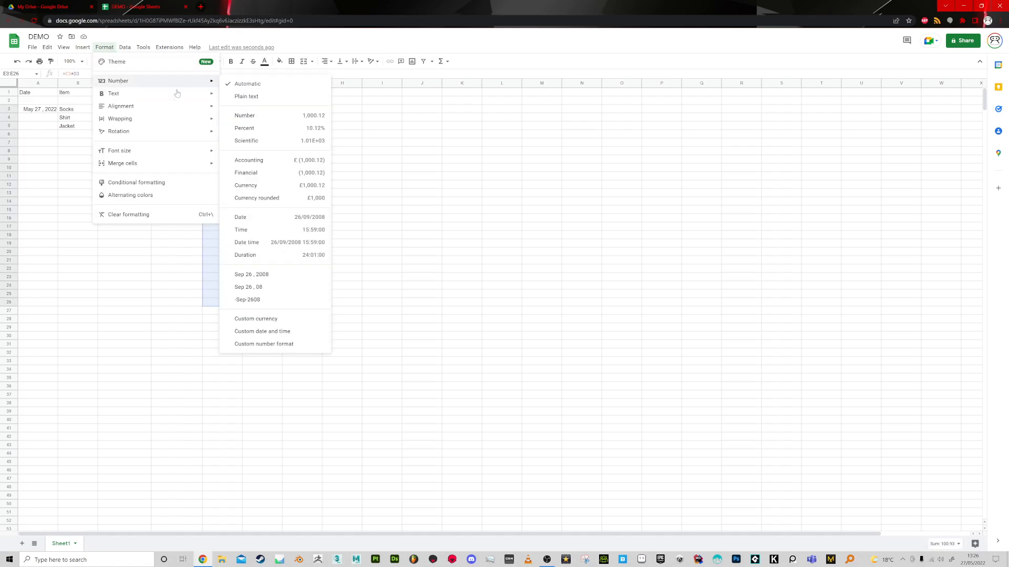
left_click(265, 162)
left_click(258, 135)
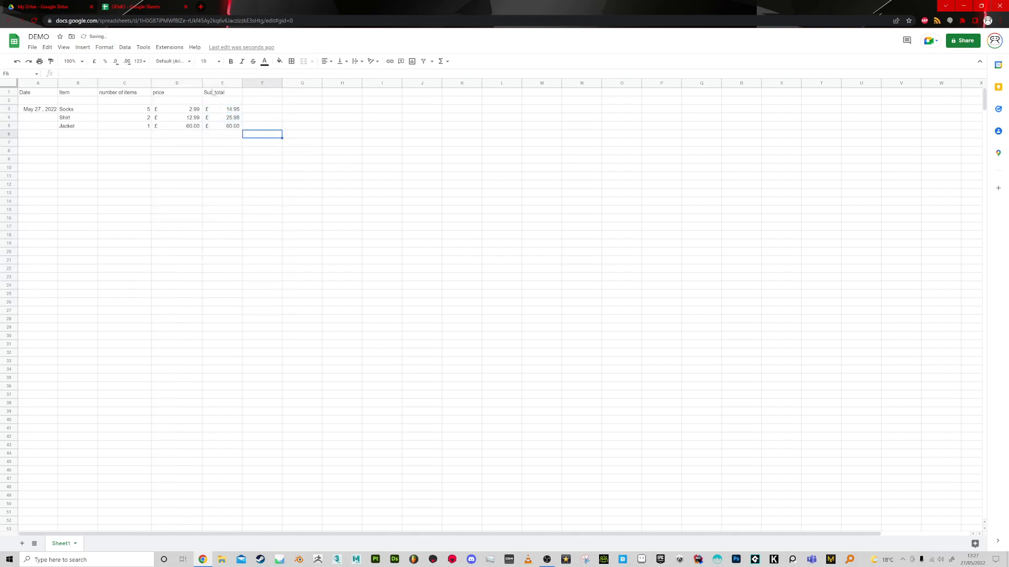
Insert an empty column before the Sub total column and check the formula in the socks' sub total.
left_click(212, 84)
right_click(212, 83)
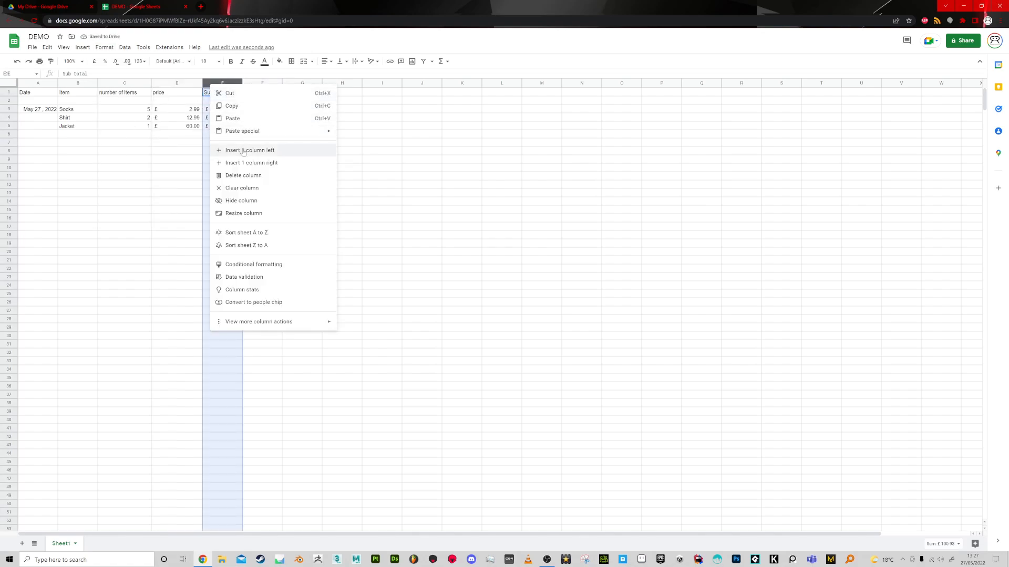
left_click(245, 151)
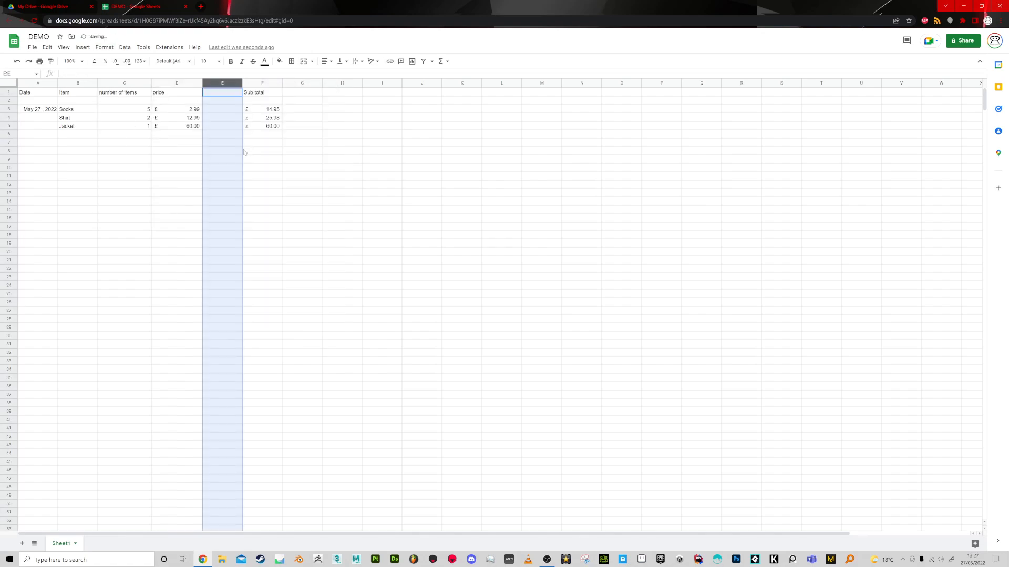
left_click(267, 110)
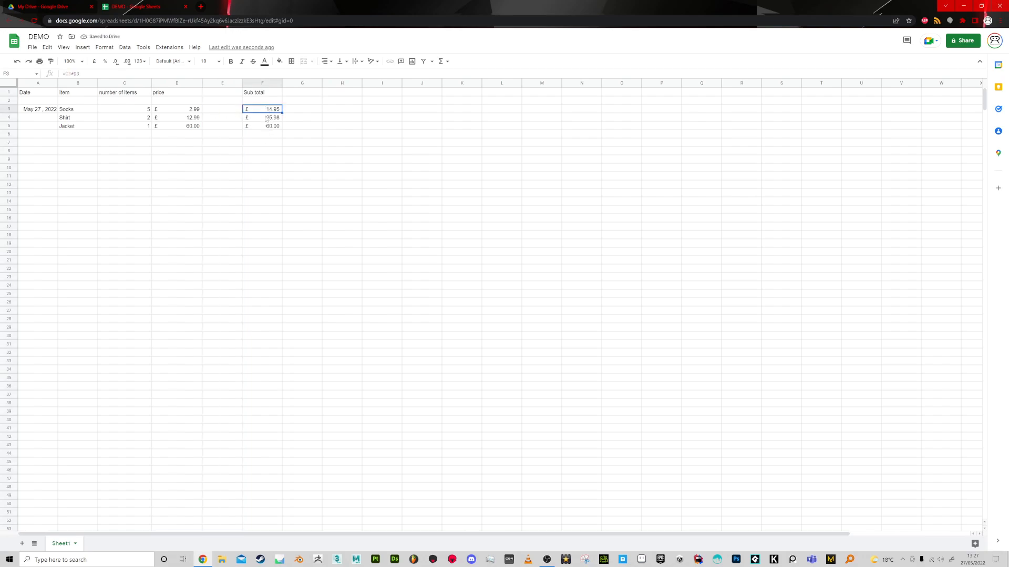
Try inserting an empty column before the price column, check the sub total formula, and undo both column insertions.
left_click(116, 83)
right_click(159, 83)
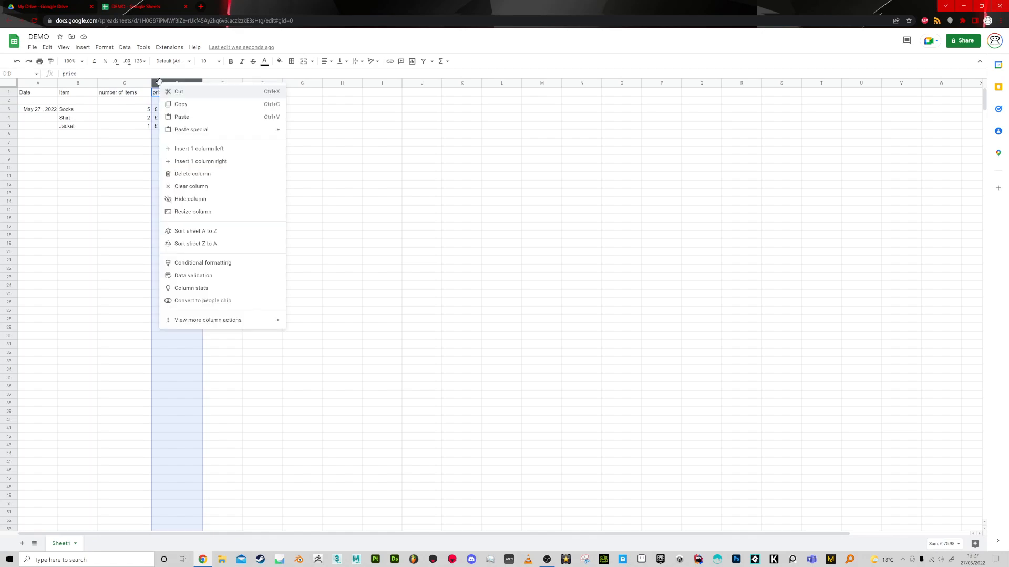
left_click(200, 148)
left_click(339, 152)
left_click(325, 111)
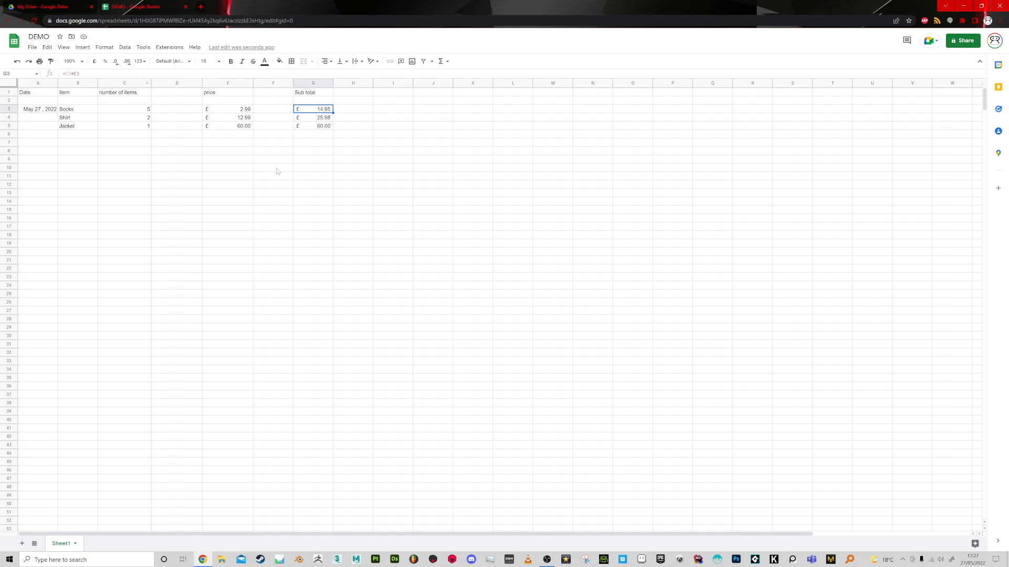
left_click(227, 110)
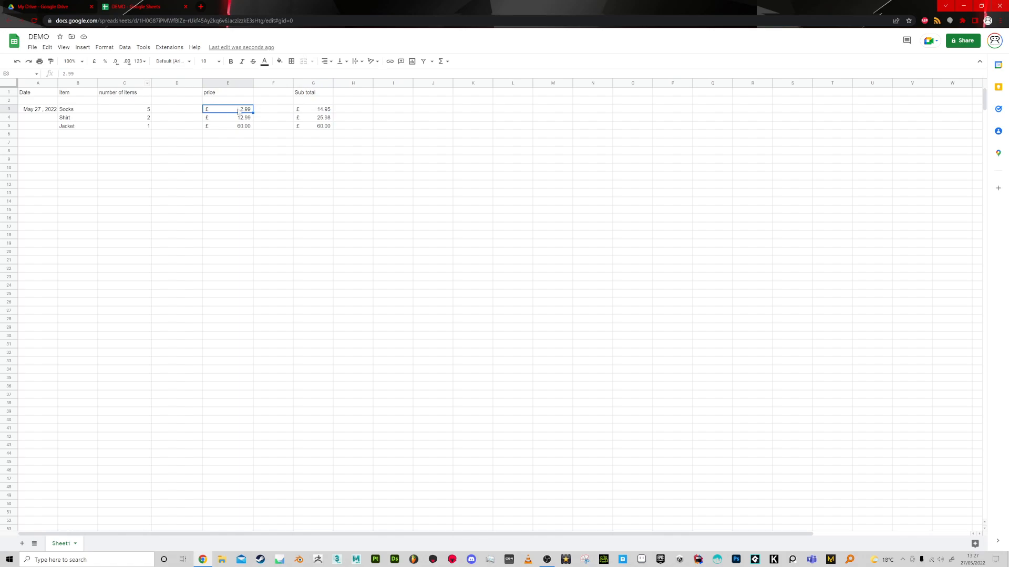
key("ctrl+z")
key("ctrl+z")
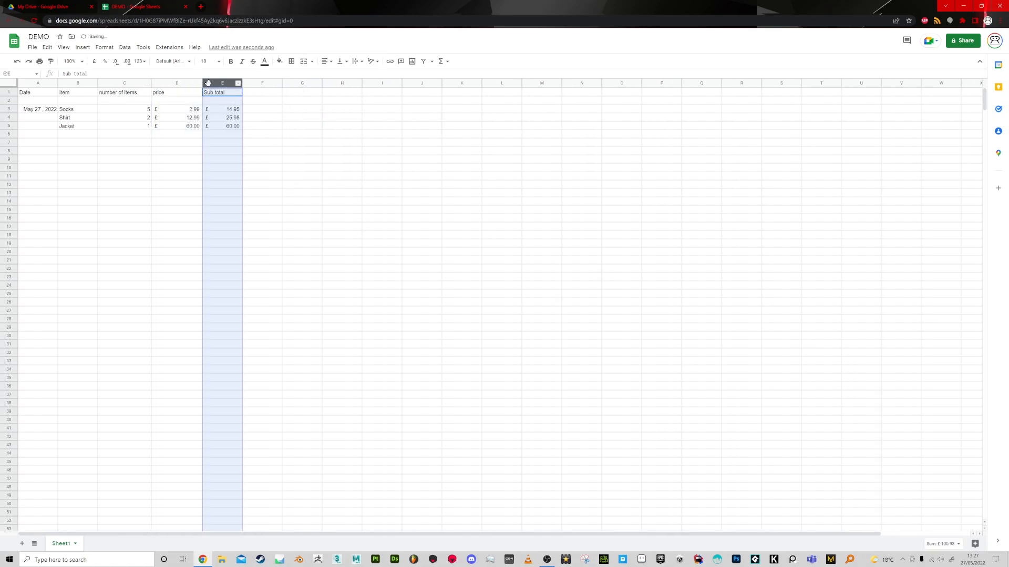
Insert an empty column between price and Sub total and narrow it to a thin divider.
left_click(241, 151)
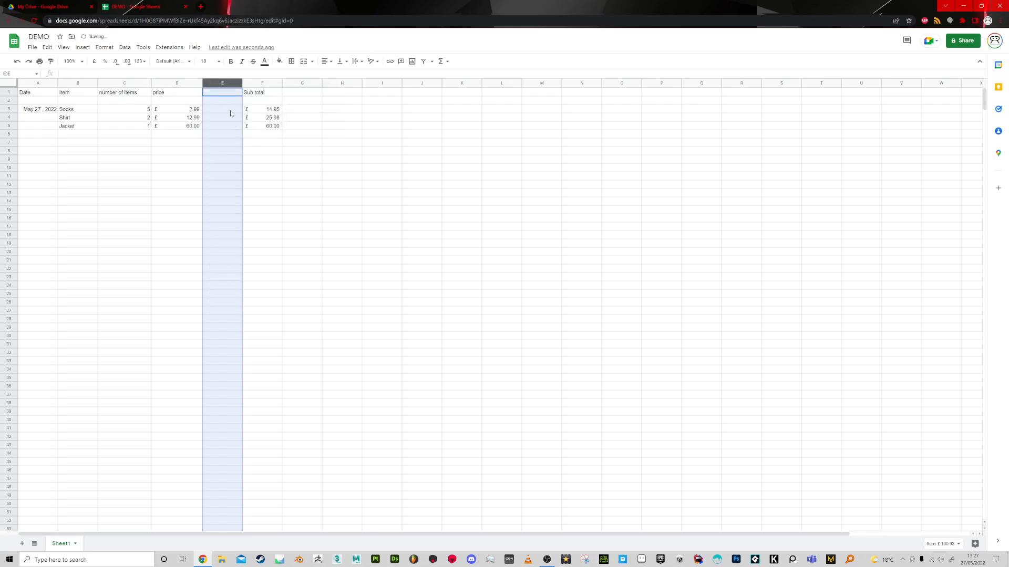
left_click_drag(382, 142, 382, 134)
left_click_drag(241, 82, 217, 121)
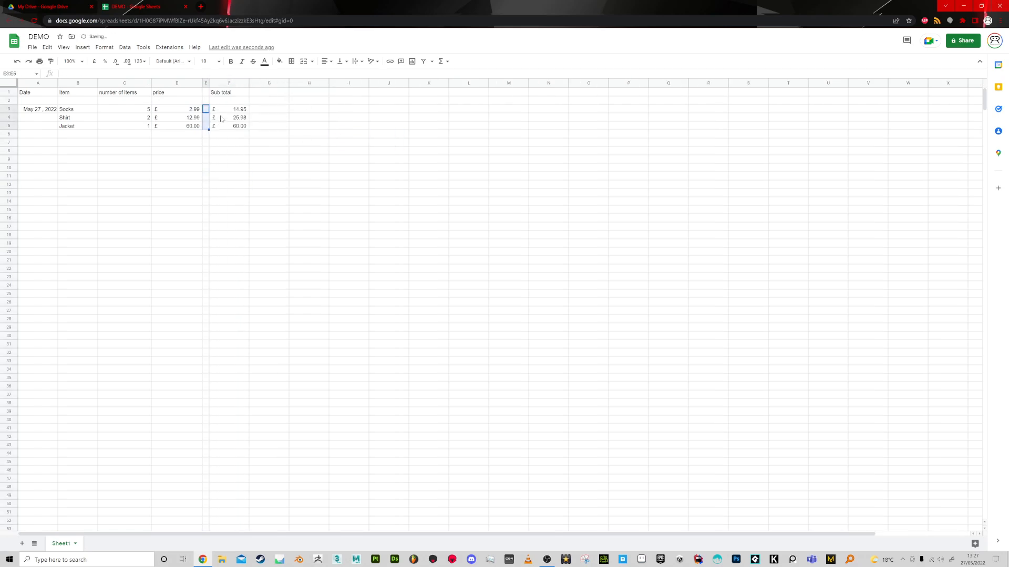
Fill cells E3:E5 of the narrow divider column with grey.
left_click(280, 61)
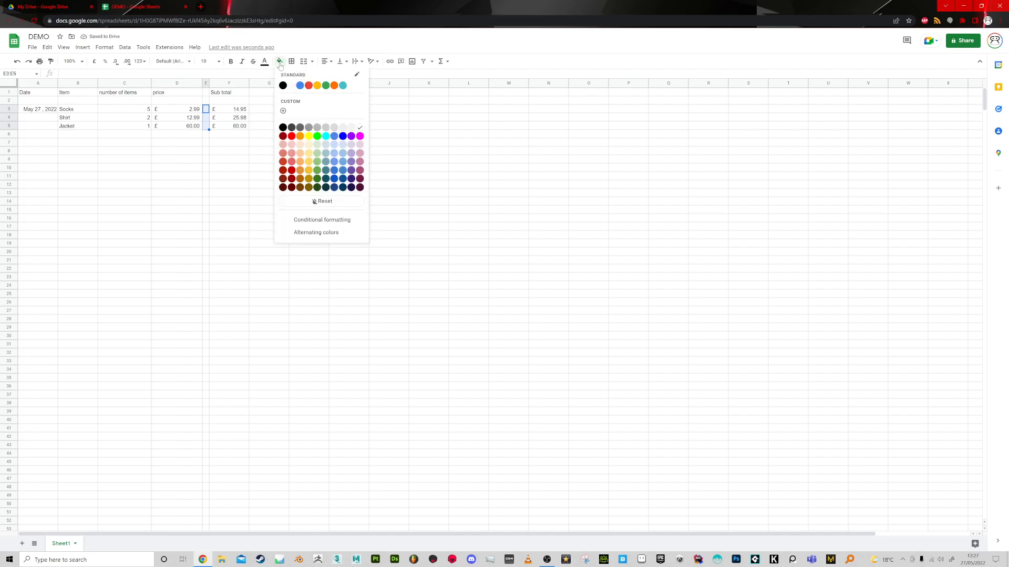
left_click(328, 131)
left_click(396, 169)
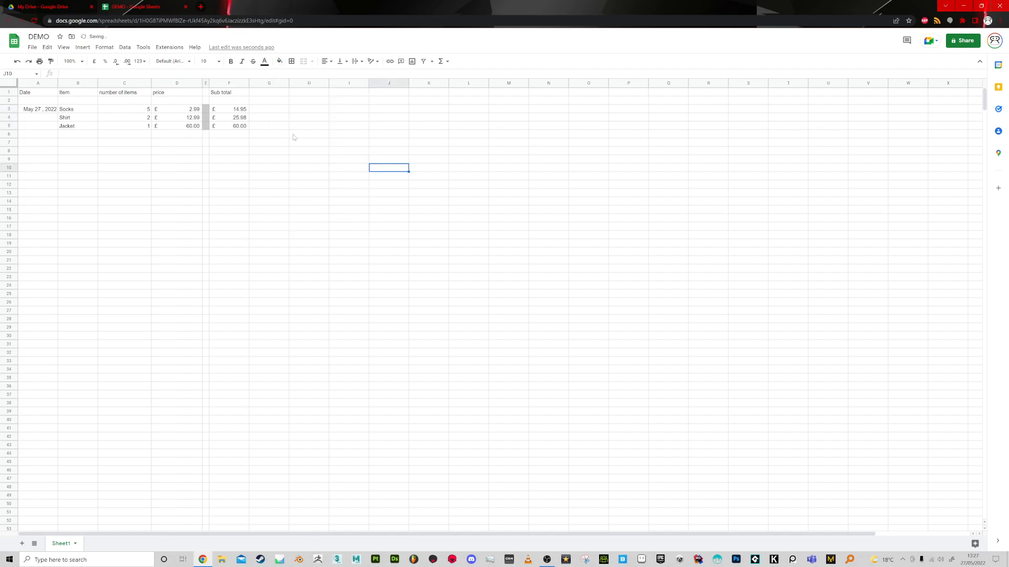
Extend the divider's grey fill up to E1 and down to E19.
left_click(207, 110)
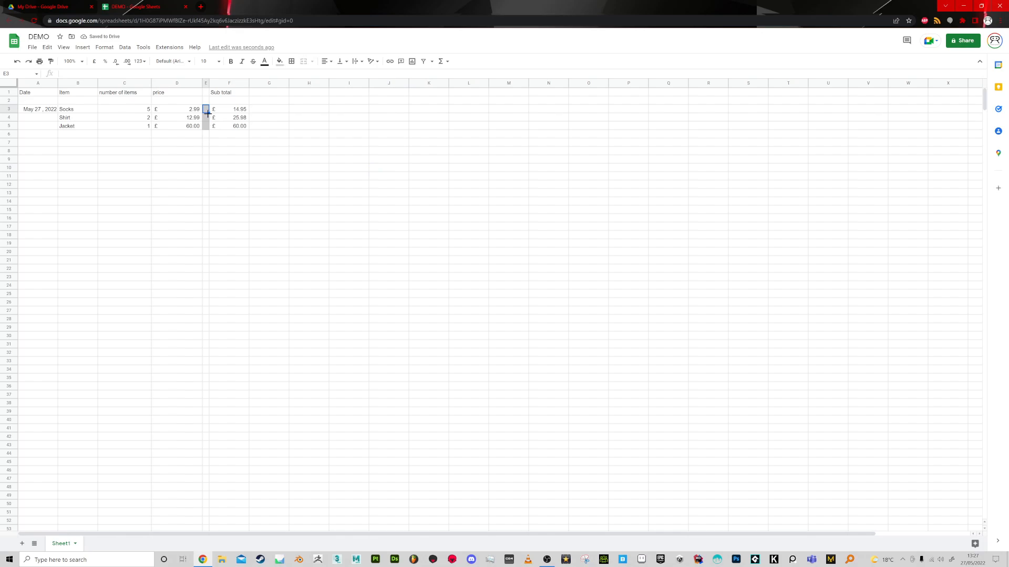
left_click_drag(208, 95, 208, 94)
left_click(207, 126)
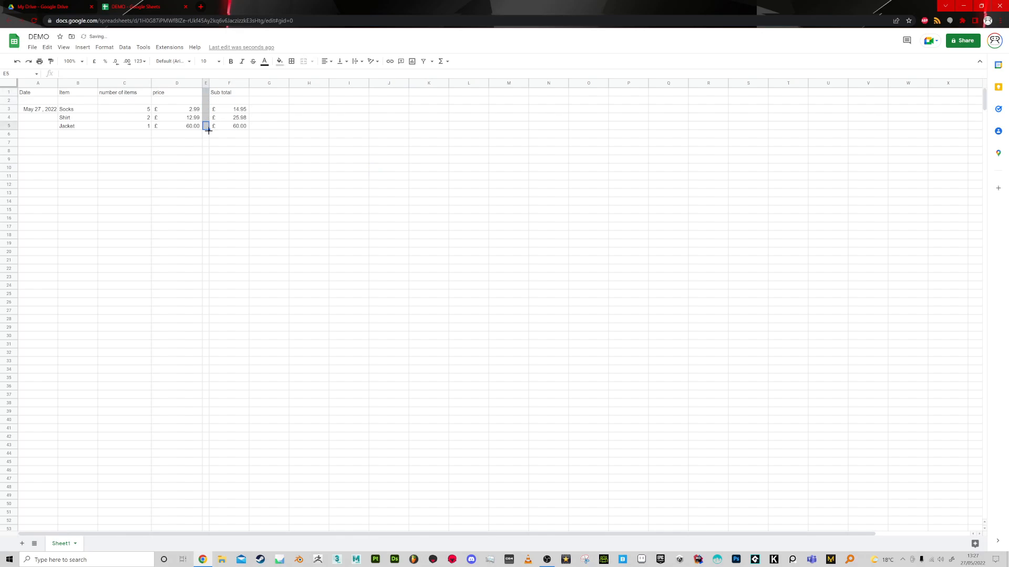
left_click_drag(209, 131, 207, 247)
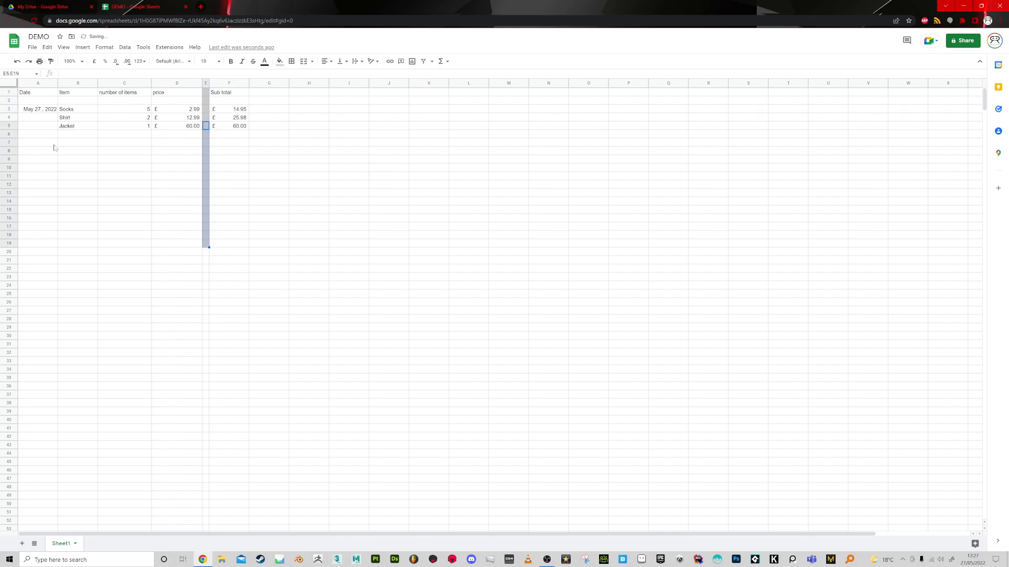
Widen the Date column slightly.
left_click(68, 136)
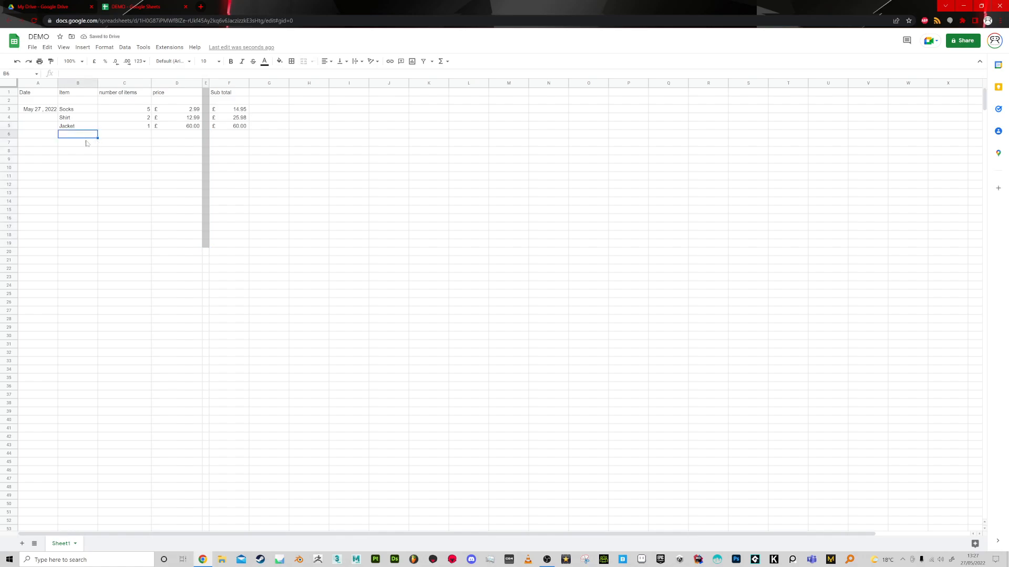
left_click(41, 111)
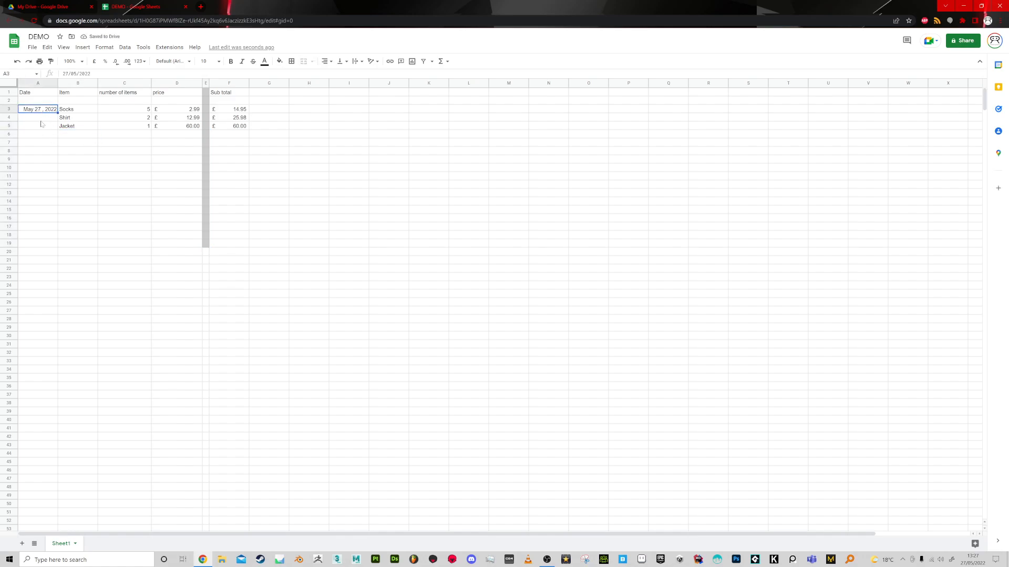
left_click_drag(57, 83, 63, 83)
Enter a formula in A7 that adds 7 days to the date in A3.
left_click(51, 145)
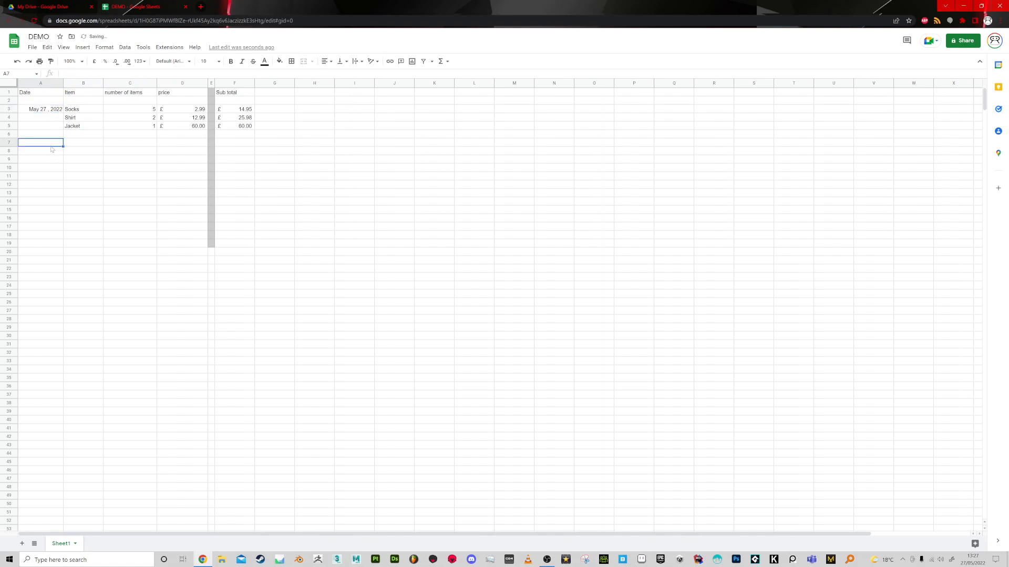
type("=")
left_click(57, 113)
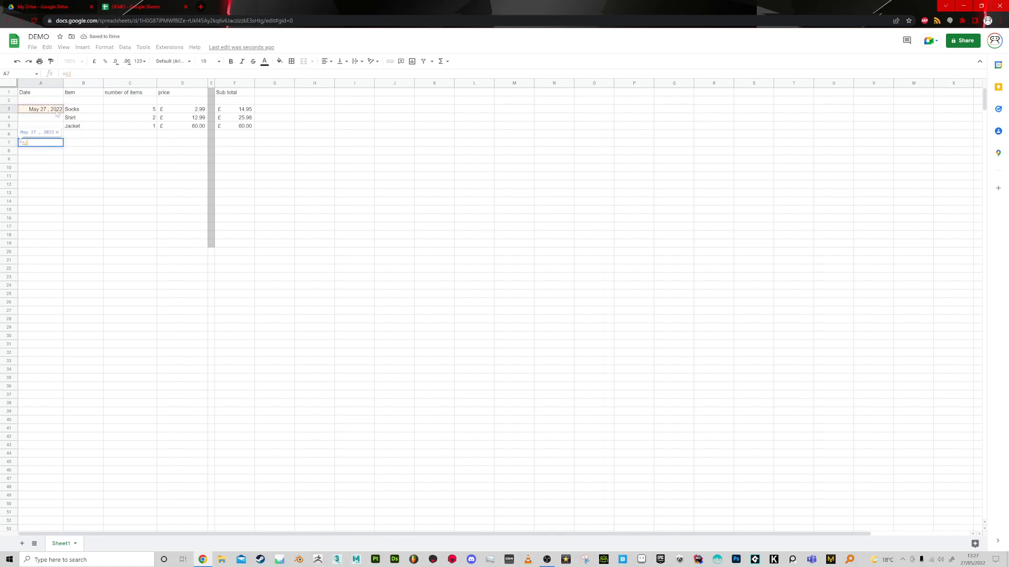
type("+7")
key("Return")
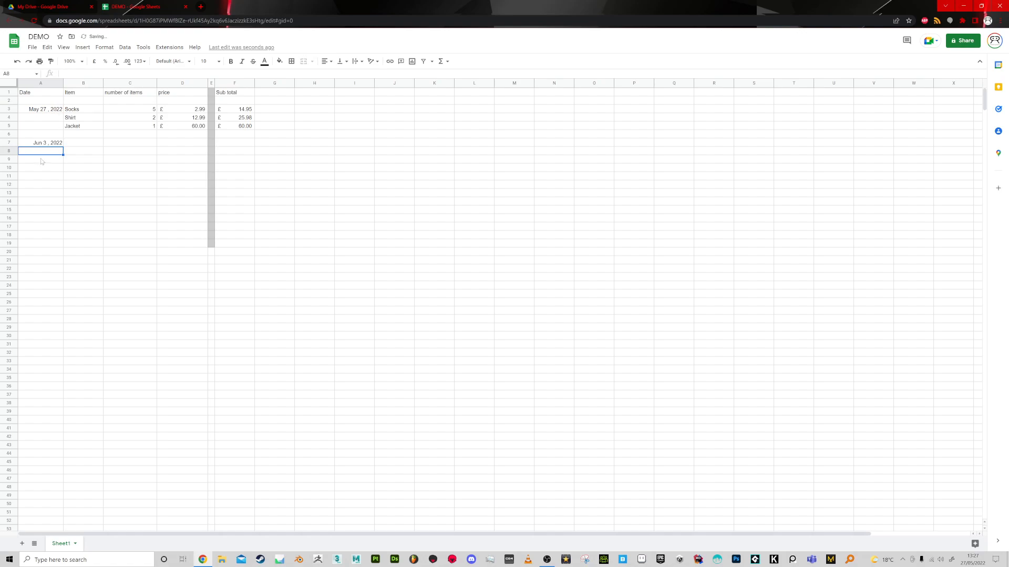
left_click(53, 145)
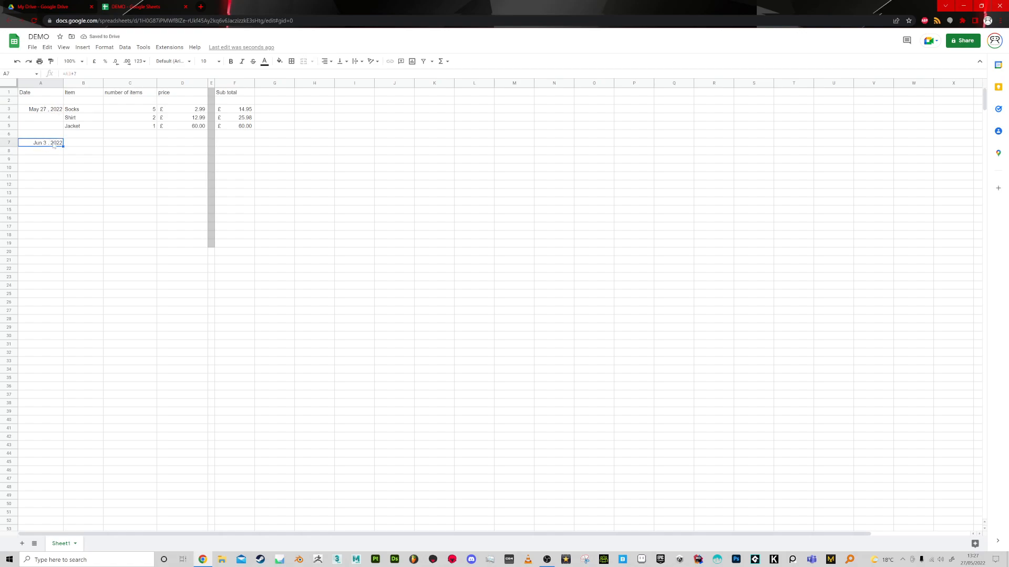
Enter item shoes, quantity 2 and price £30 in row 7 beside the June date.
left_click(82, 144)
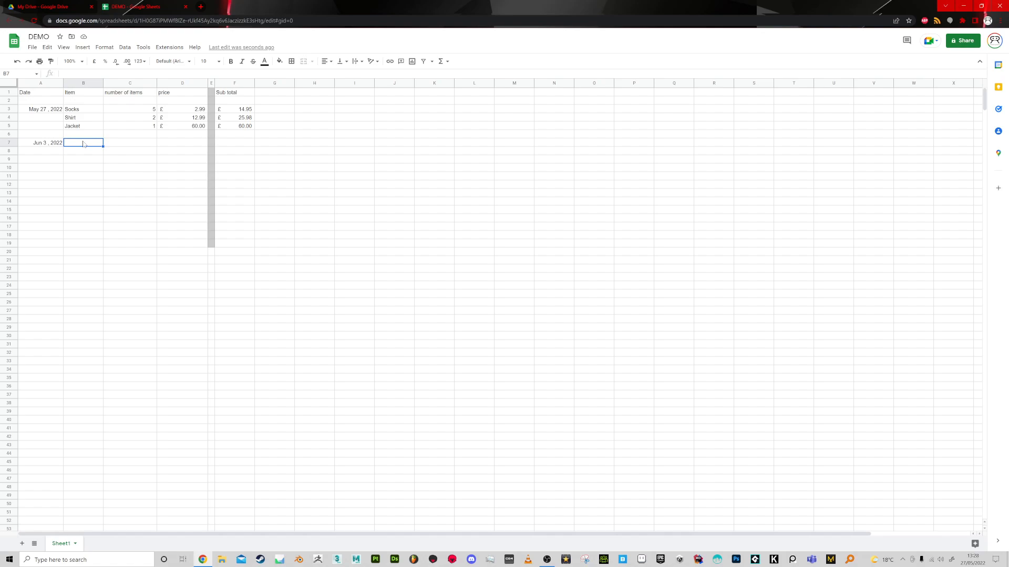
type("shoes")
key("Tab")
type("2")
key("Tab")
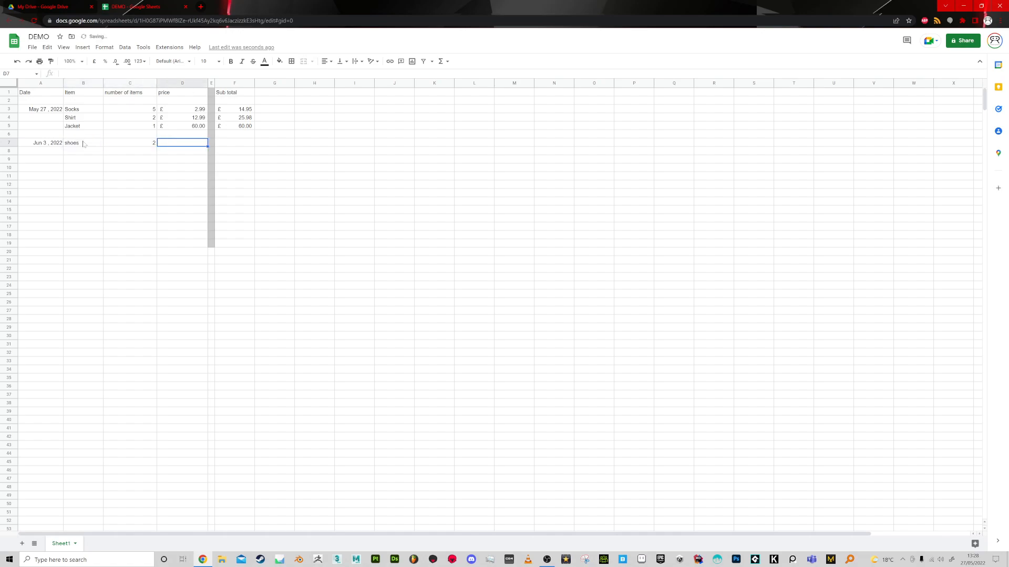
type("£")
type("30")
key("Return")
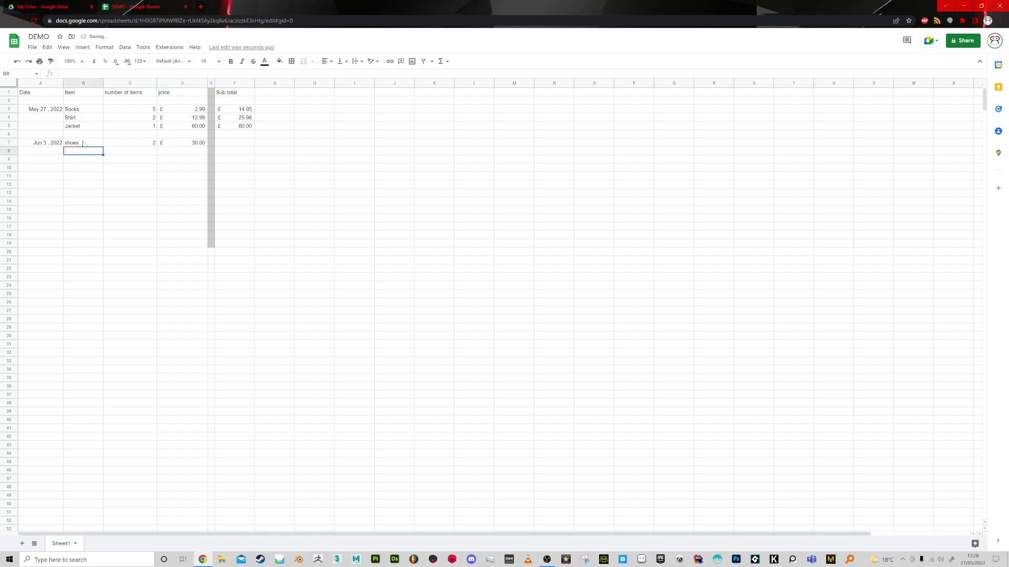
Copy the jacket's sub total formula from F5 into F7 and check its cell references.
left_click(182, 144)
left_click(248, 128)
key("ctrl+c")
left_click(245, 143)
key("ctrl+v")
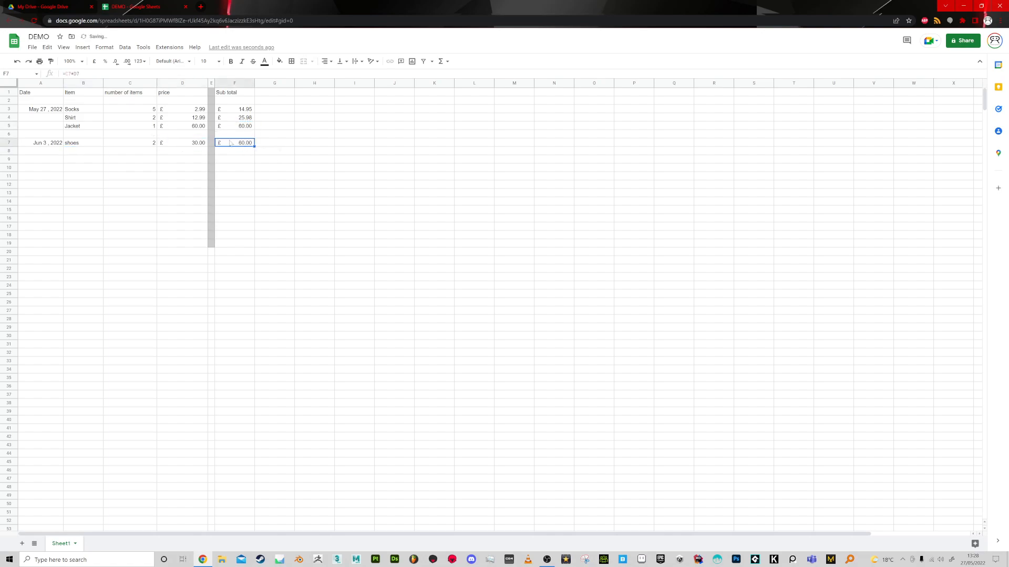
left_click_drag(89, 75, 68, 74)
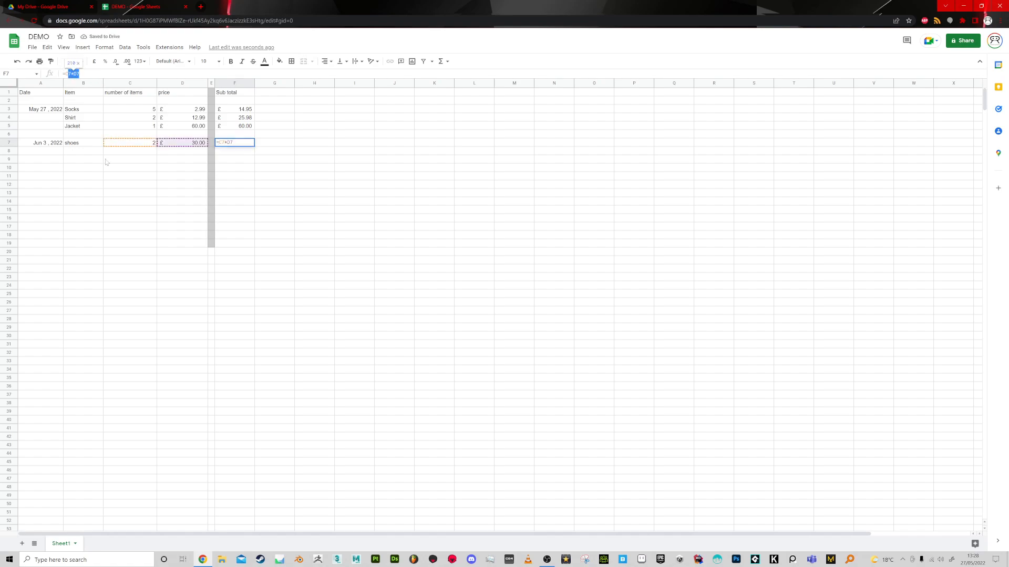
left_click(130, 160)
left_click(286, 185)
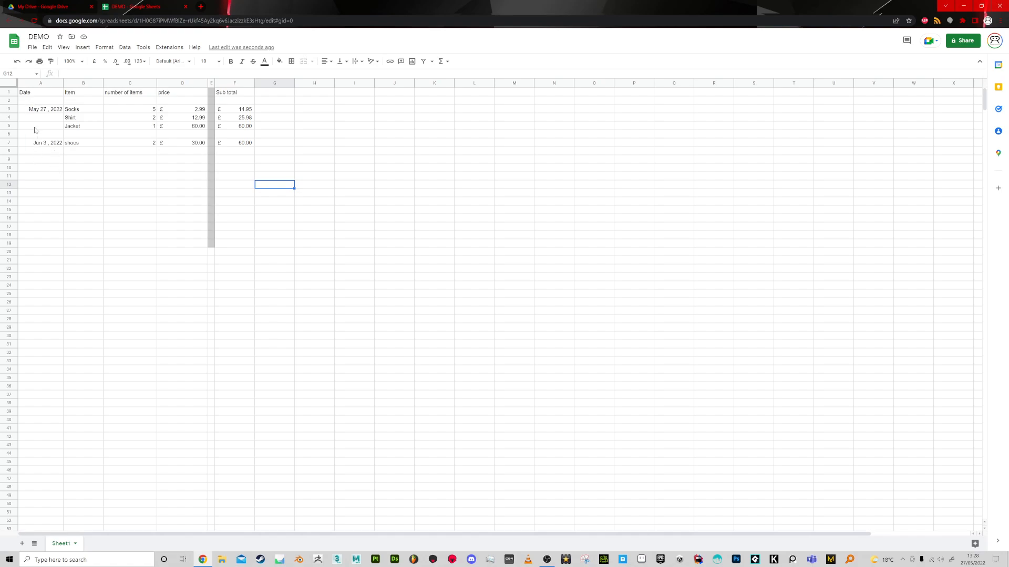
Add the column header "days gone" in G1.
left_click(45, 112)
left_click(51, 145)
left_click(47, 152)
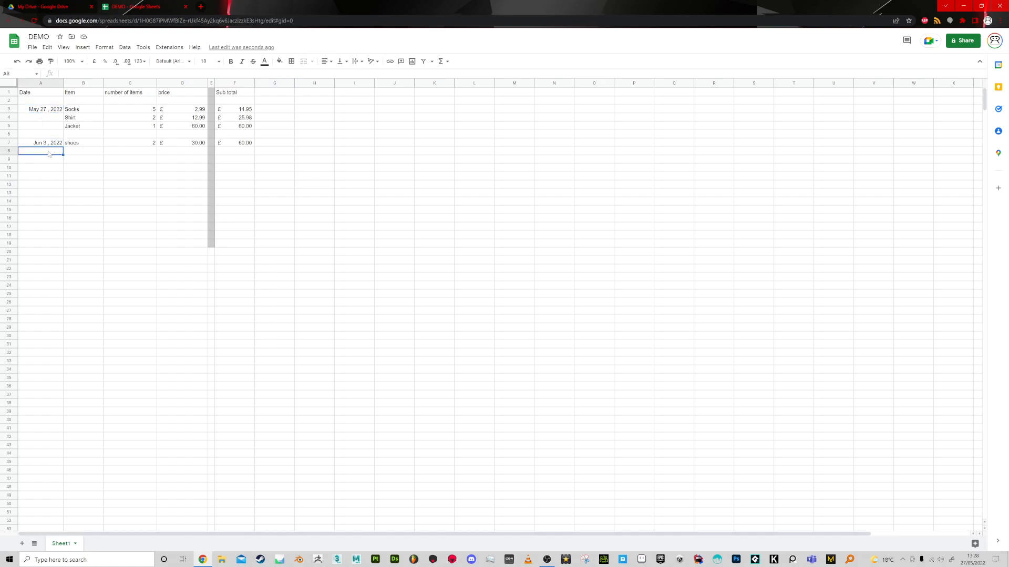
left_click(46, 112)
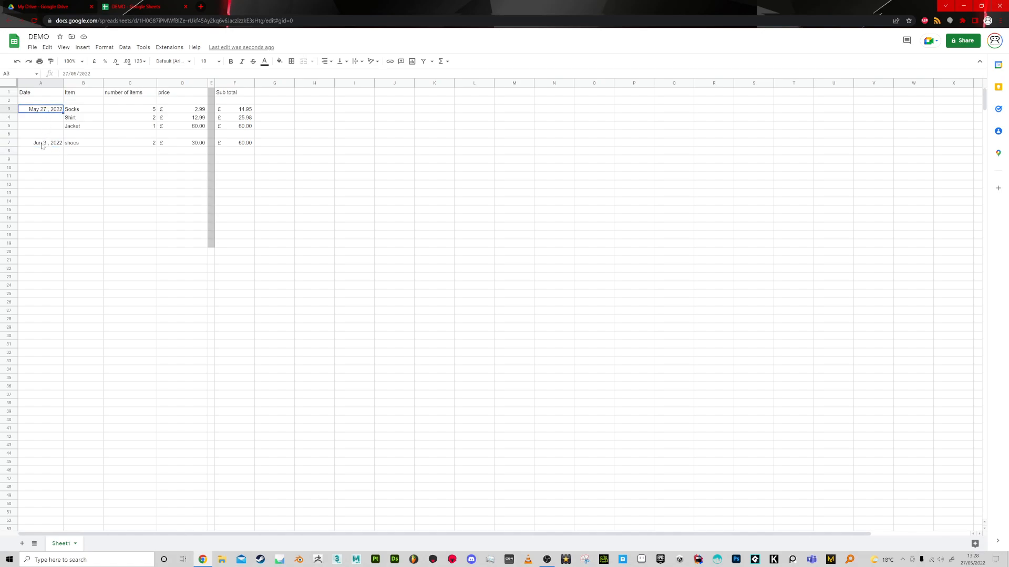
left_click(270, 93)
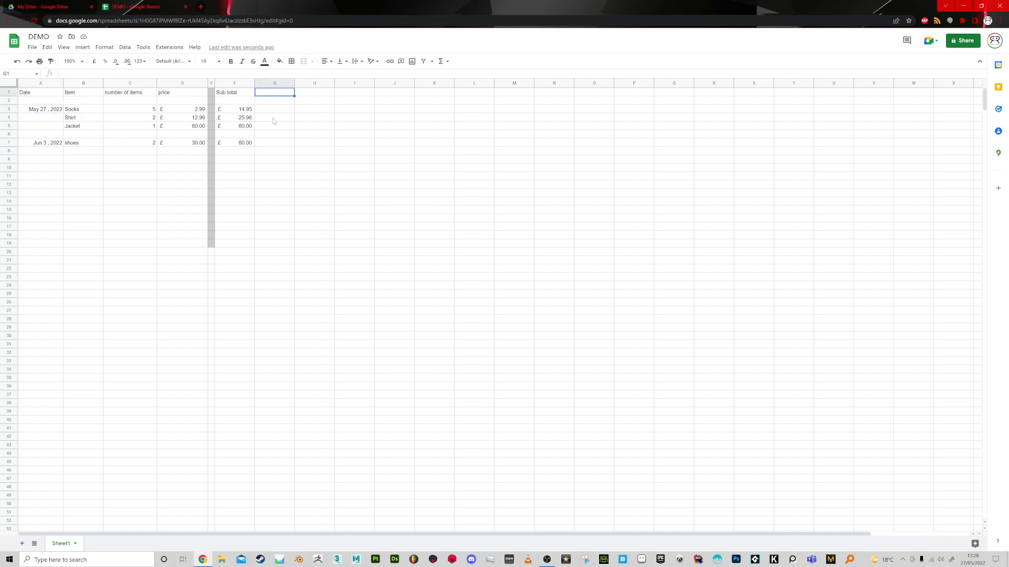
type("days gone")
key("Return")
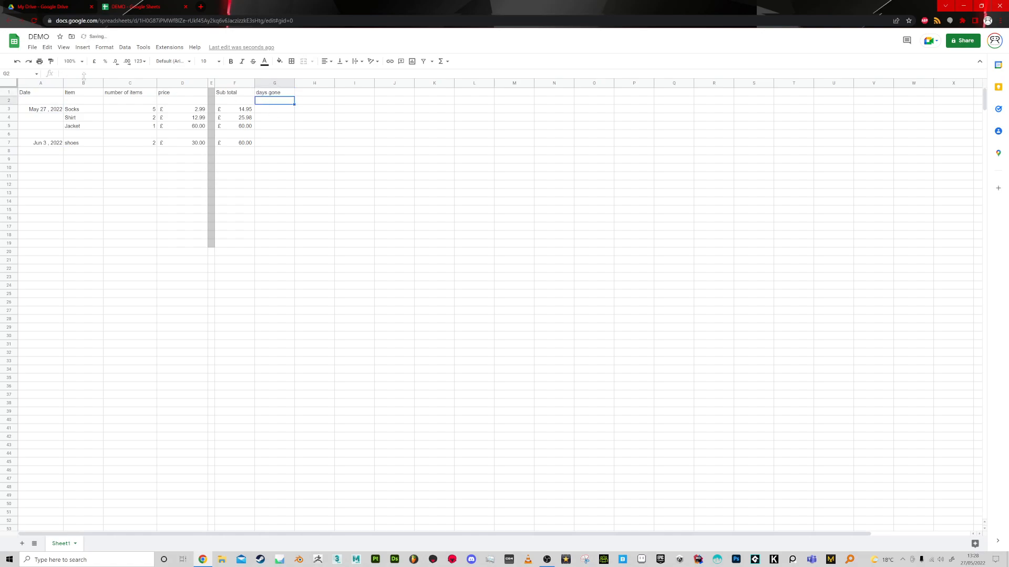
Enter a formula in G7 that subtracts the date in A3 from the date in A7.
left_click(268, 152)
left_click(51, 143)
left_click(278, 143)
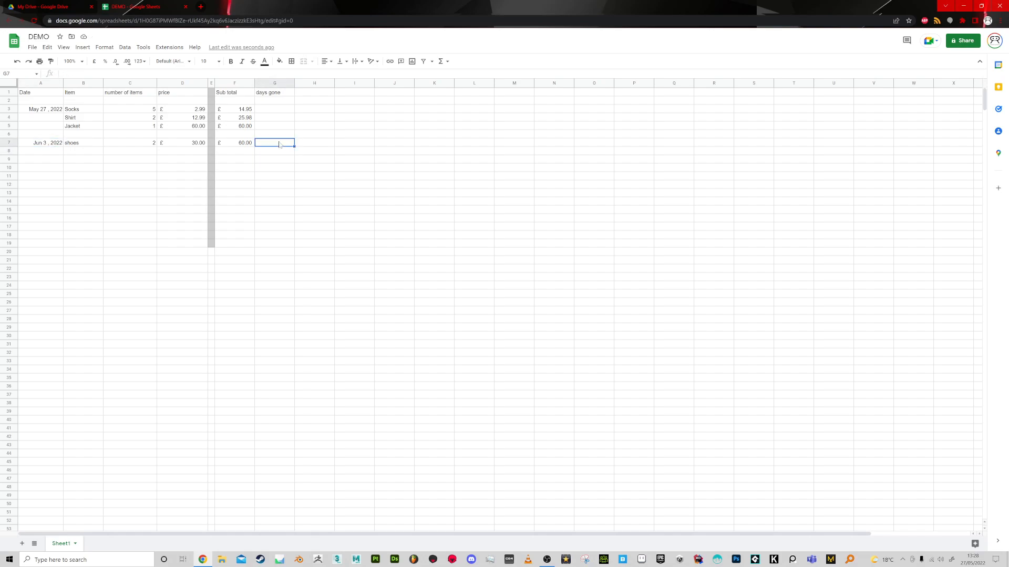
type("=")
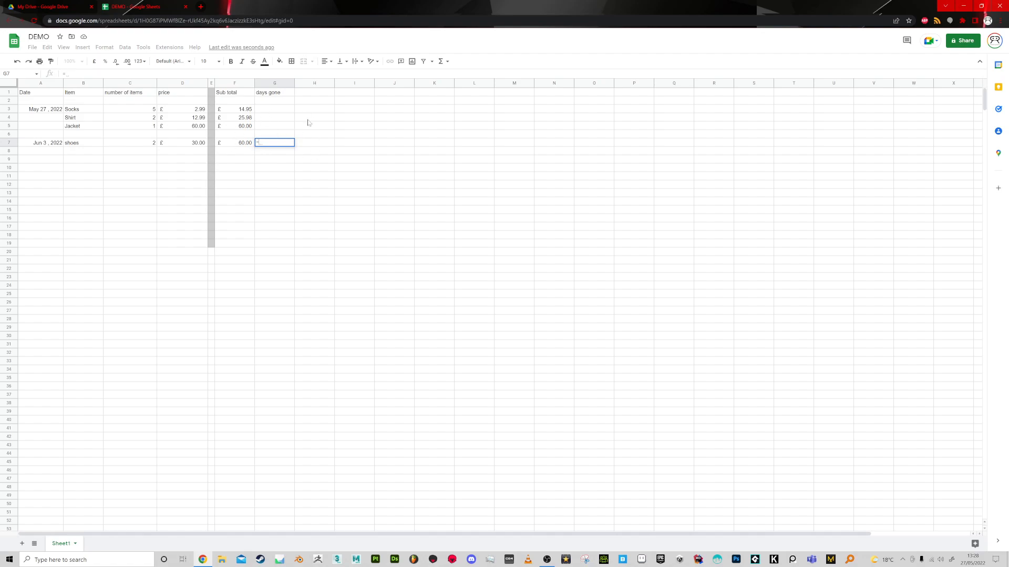
left_click(60, 144)
type("-")
left_click(52, 111)
key("Return")
left_click(285, 144)
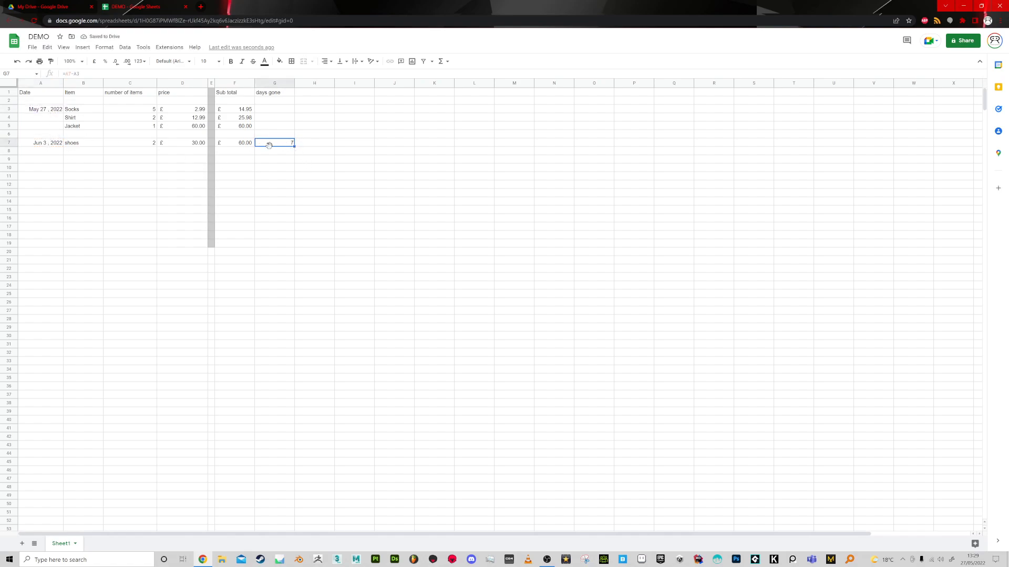
Examine the dates in A3 and A7 alongside the days gone formula in G7.
left_click(50, 143)
left_click(51, 110)
left_click(51, 141)
left_click(46, 111)
left_click(51, 145)
left_click(283, 144)
left_click(275, 153)
key("Up")
Fill the date formula from A7 down to A8 and the days gone formula from G7 down to G8.
left_click(53, 144)
left_click_drag(63, 154, 63, 153)
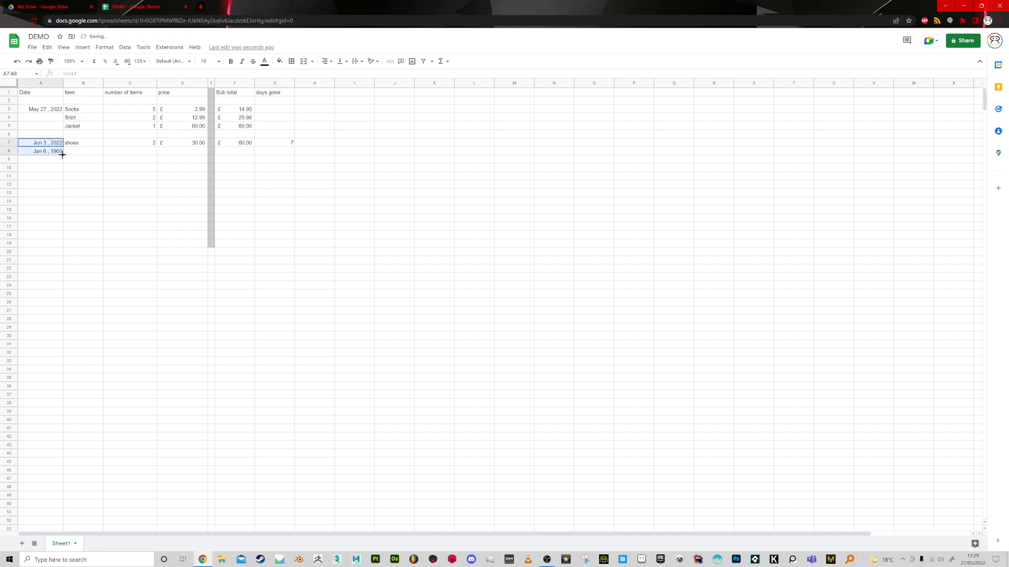
left_click(56, 151)
left_click(288, 145)
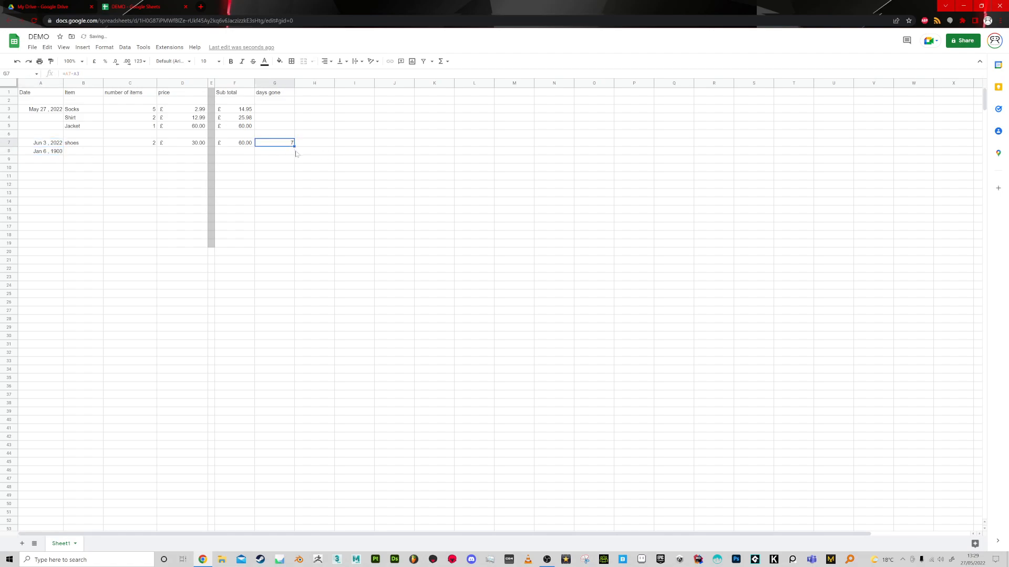
left_click_drag(294, 147, 296, 155)
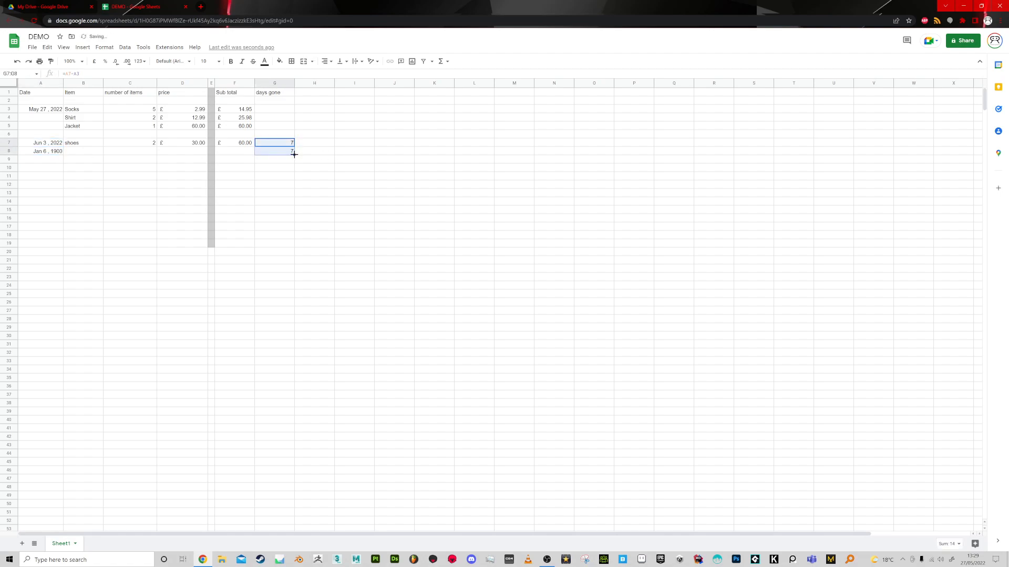
left_click(283, 152)
left_click(53, 151)
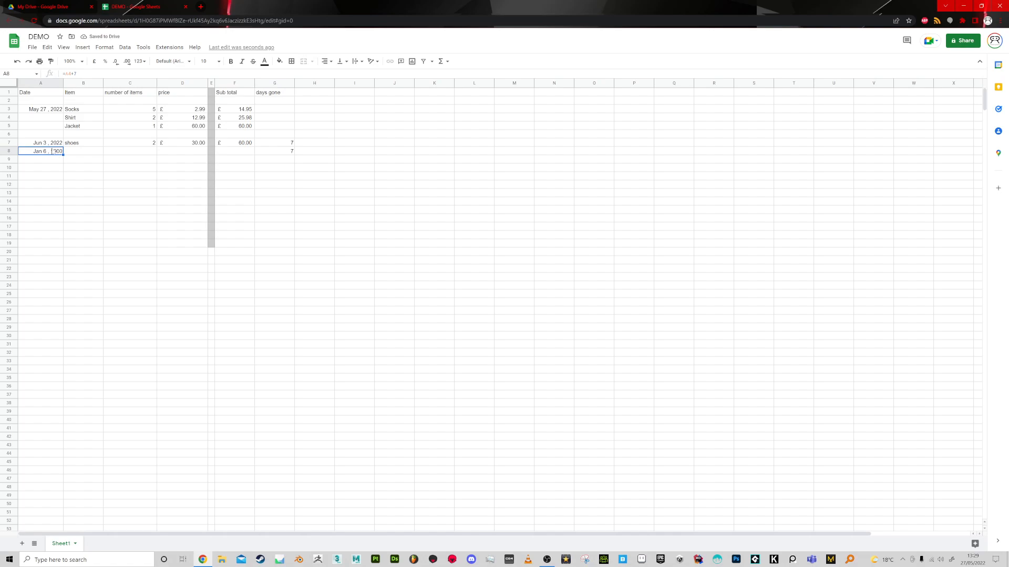
Compare the cell references in the date formulas of A7 and A8.
left_click(53, 144)
left_click(53, 151)
left_click(53, 143)
left_click(47, 153)
left_click(82, 74)
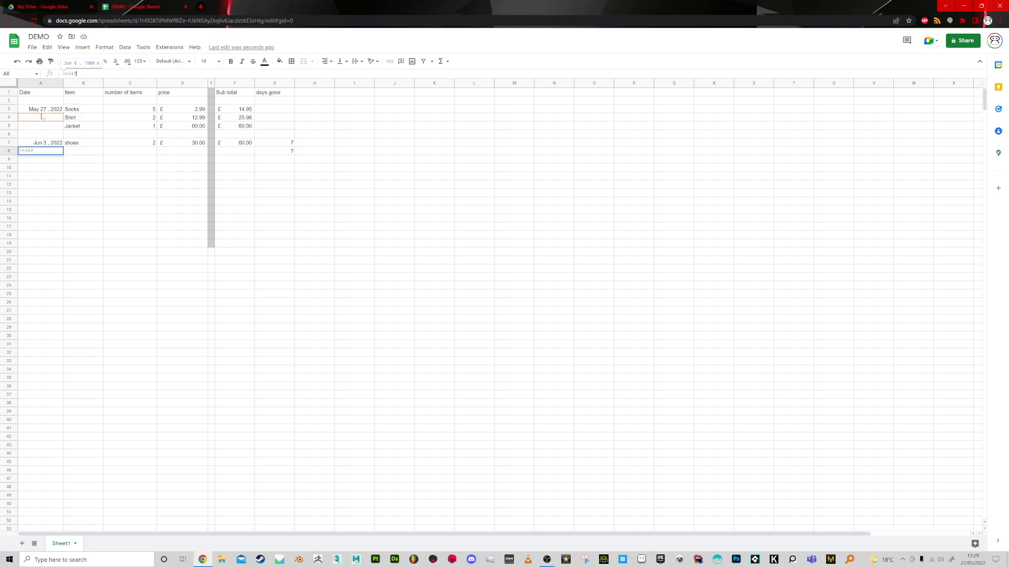
key("Return")
left_click(61, 176)
left_click(56, 145)
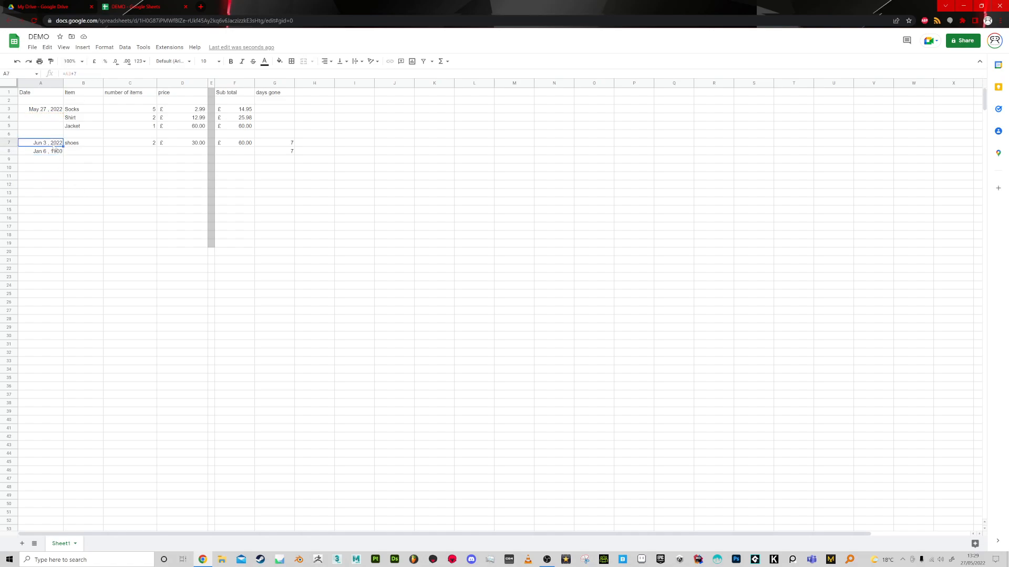
left_click(79, 73)
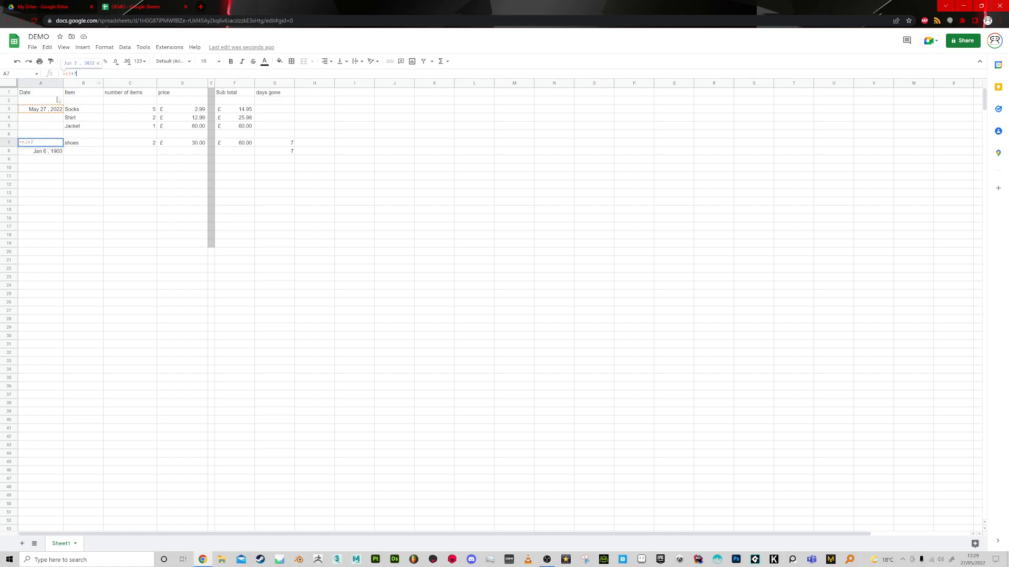
left_click(88, 167)
left_click(60, 144)
Fill the A7 date formula down to A8 again and recheck both cells.
left_click_drag(63, 147, 61, 152)
left_click(52, 152)
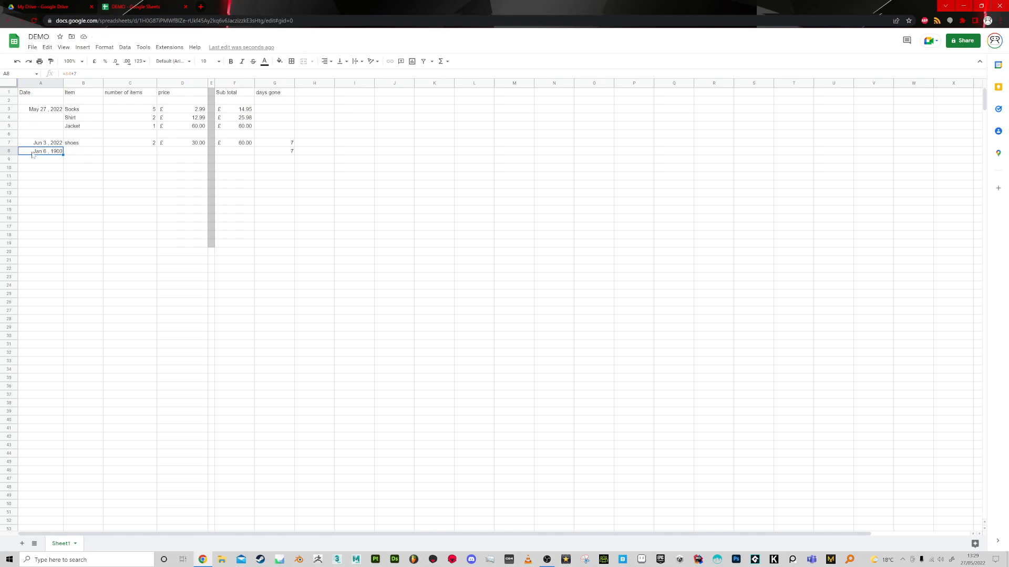
left_click(44, 144)
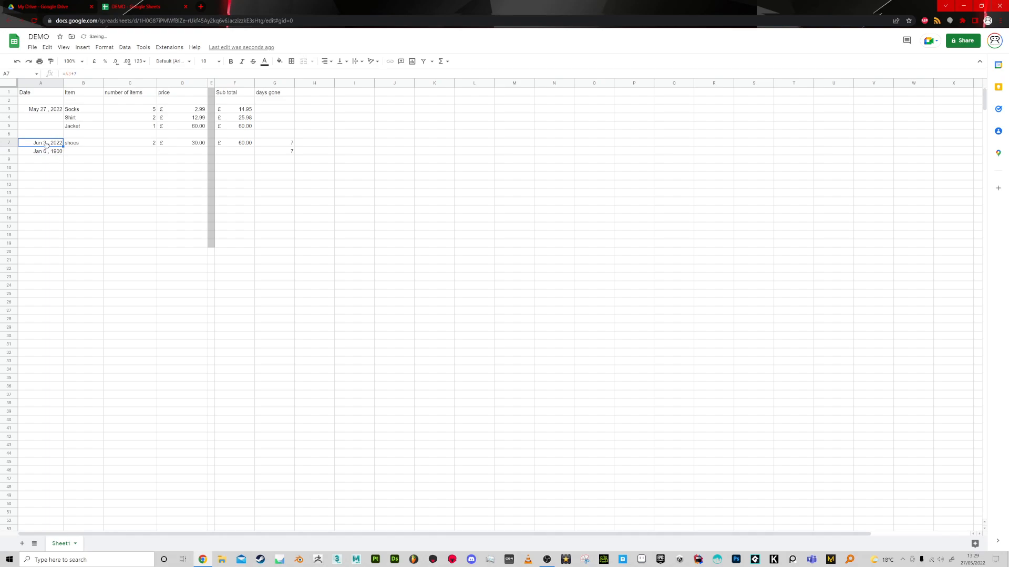
left_click(44, 153)
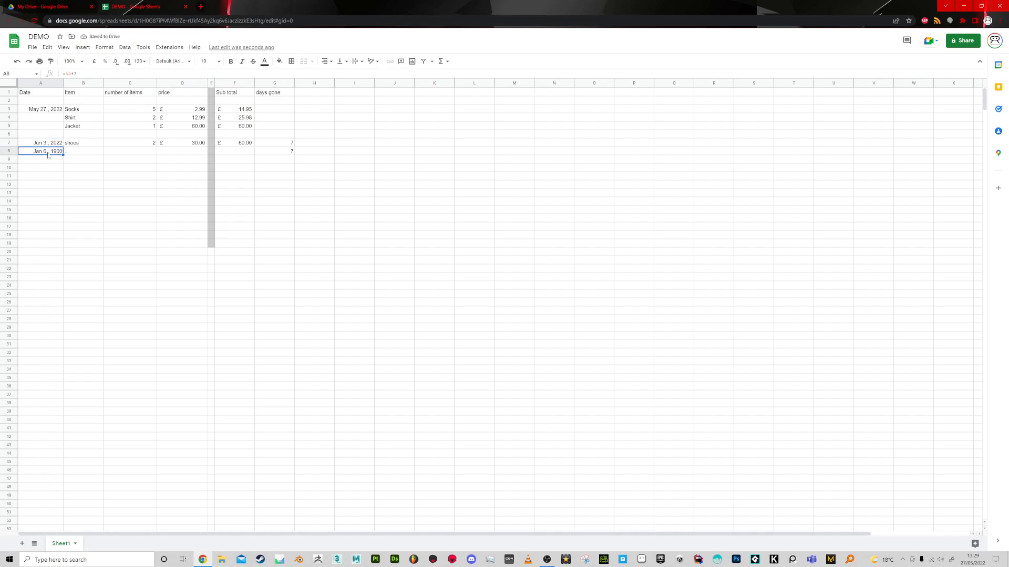
left_click(57, 144)
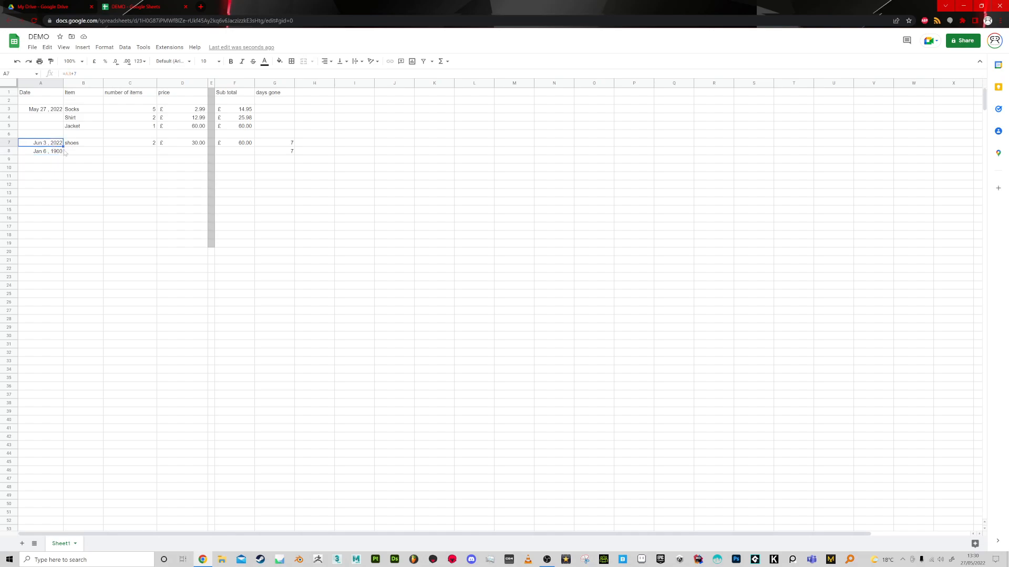
left_click_drag(63, 148, 47, 148)
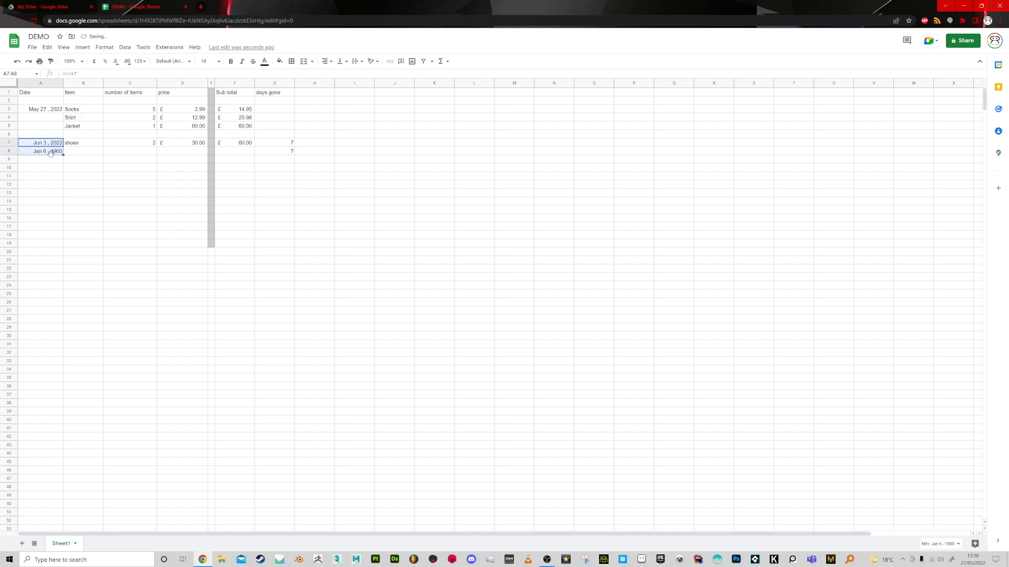
left_click(56, 145)
left_click_drag(63, 147, 61, 151)
left_click(57, 145)
Replace the A8 date formula with =A7+1.
left_click(56, 152)
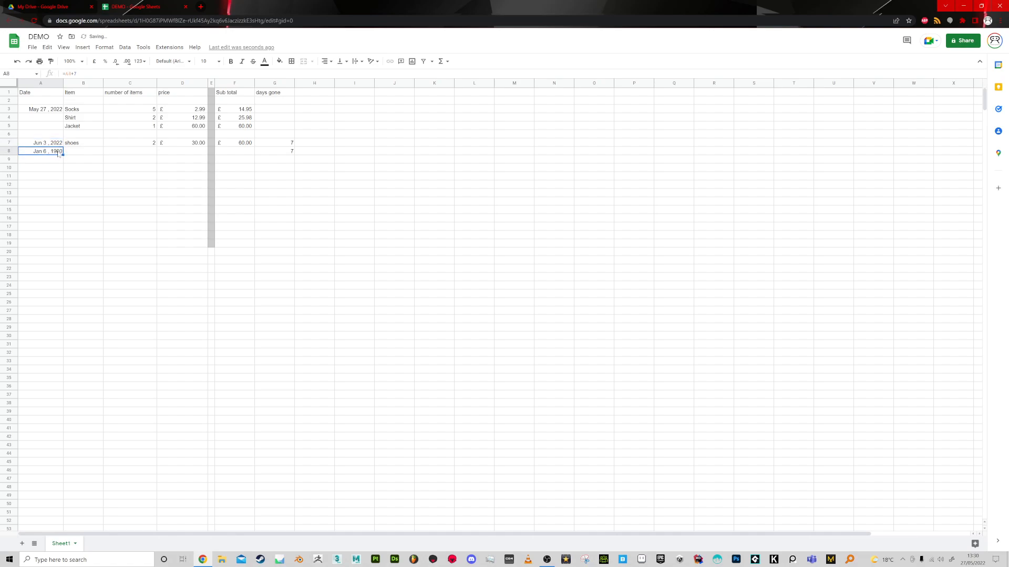
type("=A7+1")
key("Return")
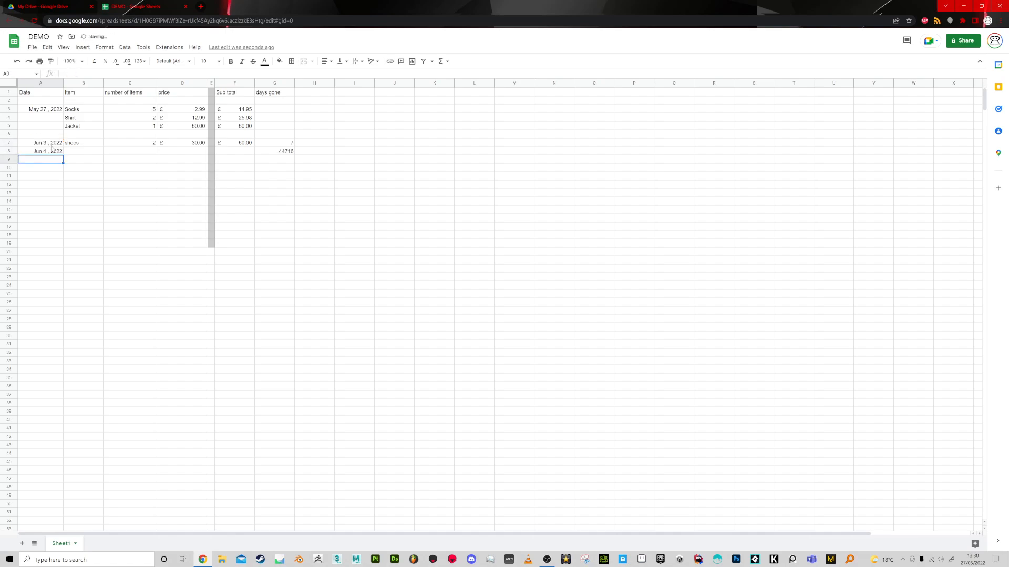
Try to fill the date formula down the Date column again and undo the fill.
left_click(54, 143)
left_click_drag(65, 154, 57, 156)
key("ctrl+z")
left_click(55, 156)
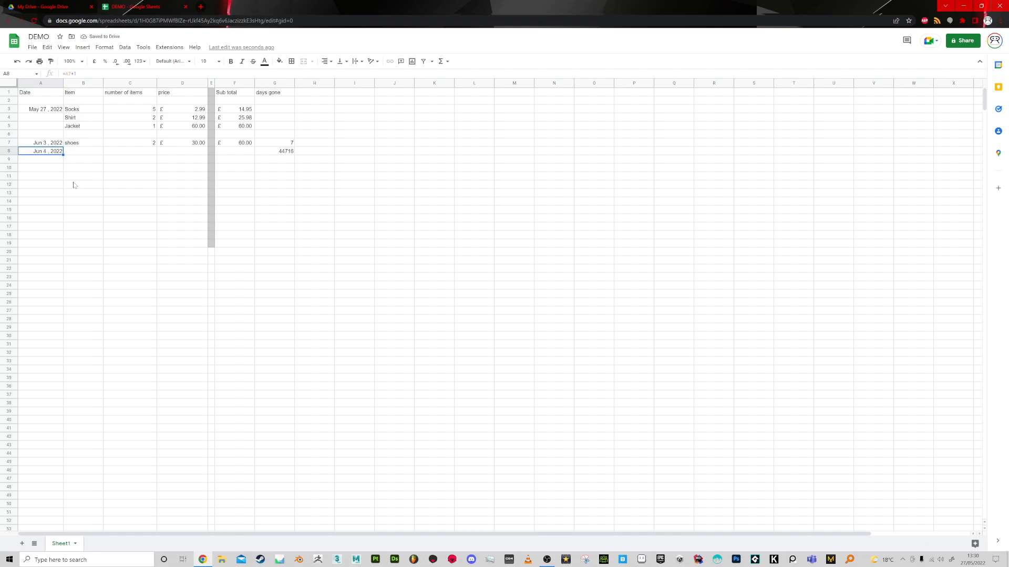
Enter Jun 5, 2022 in A9 and Jun 6, 2022 in A10, and fill the dates down to A19.
type("4")
key("Return")
key("Up")
left_click_drag(63, 159, 63, 212)
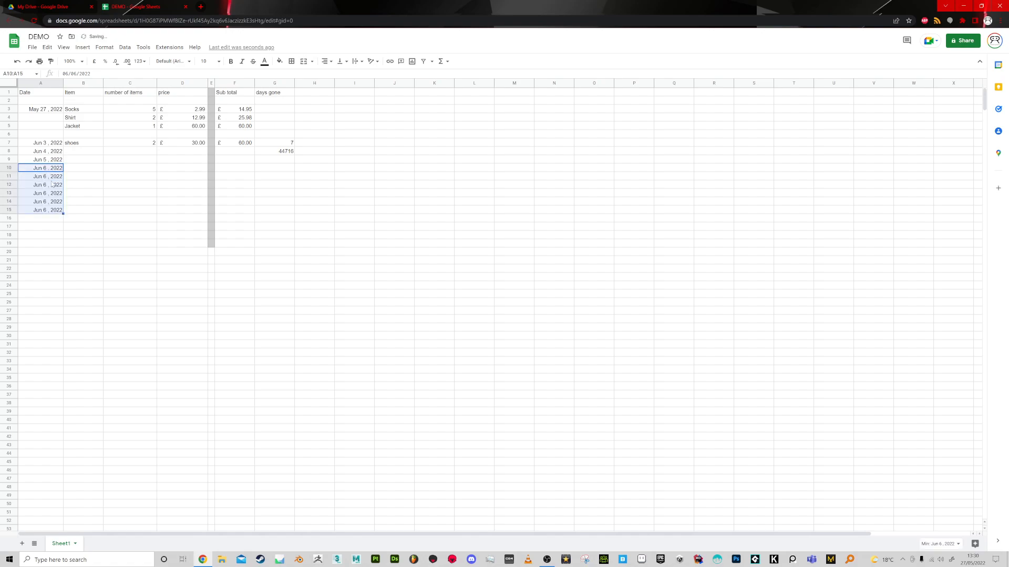
left_click(58, 210)
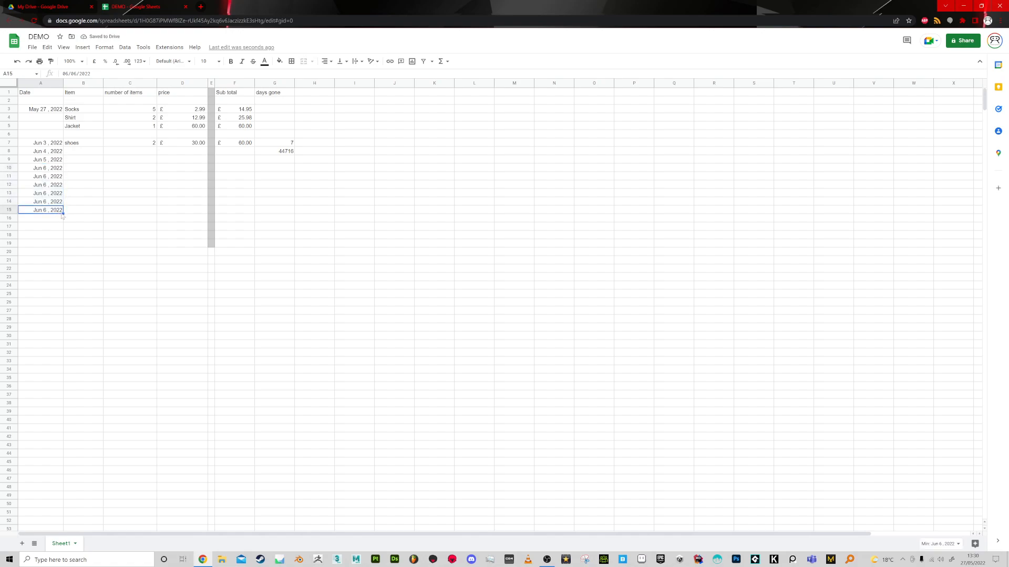
left_click_drag(63, 213, 64, 244)
Undo the date fills and the dates entered below A8.
key("ctrl+z")
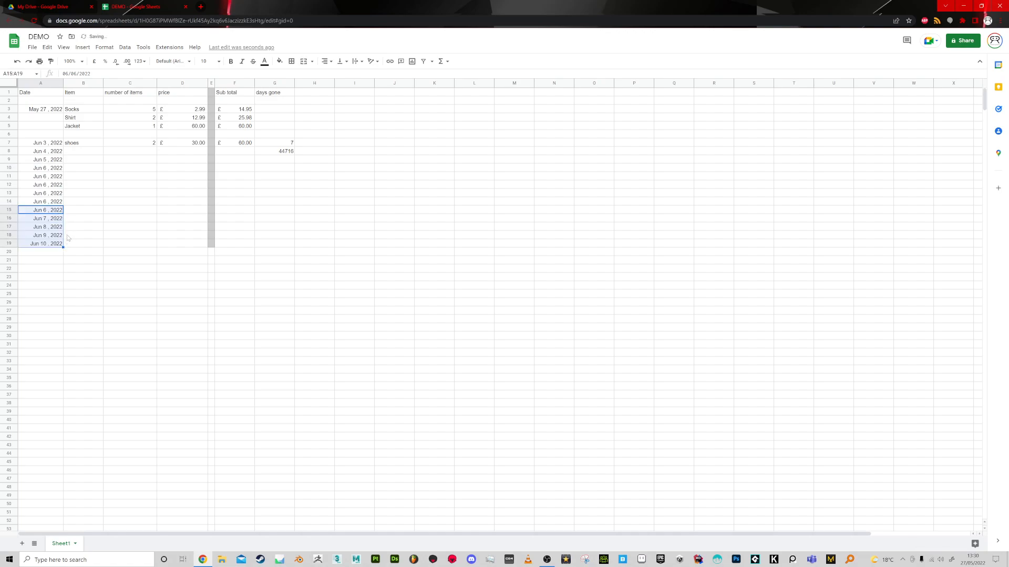
key("ctrl+z")
key("ctrl+z")
key("ctrl+z")
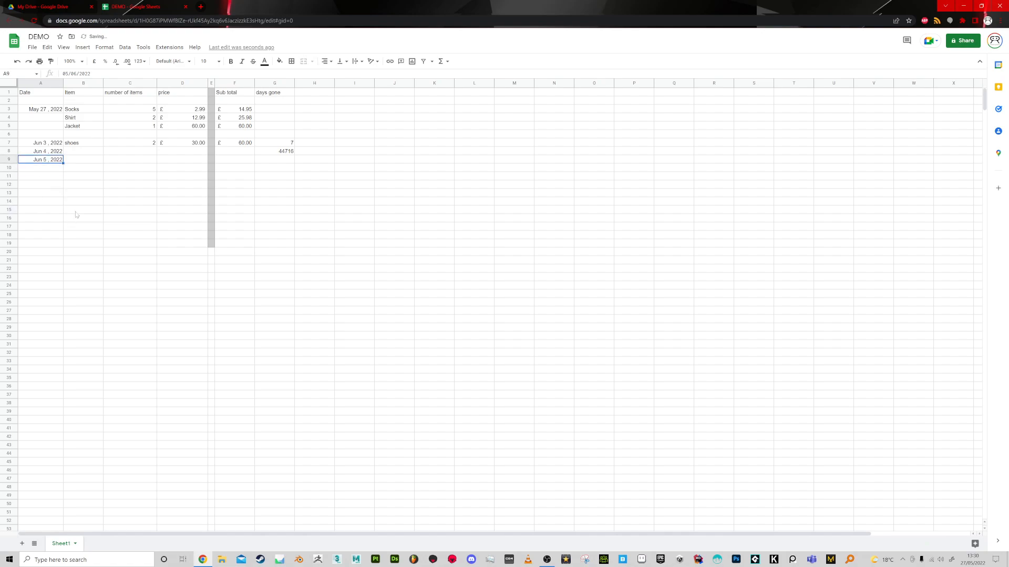
Check the days gone formulas in G7 and G8 and clear the copied one from G8.
left_click(282, 152)
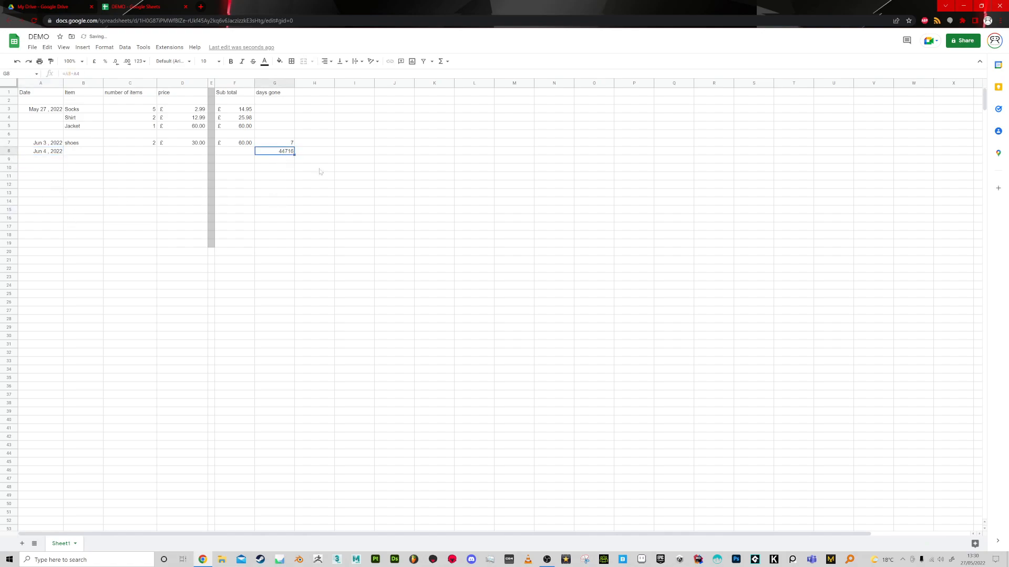
left_click(289, 144)
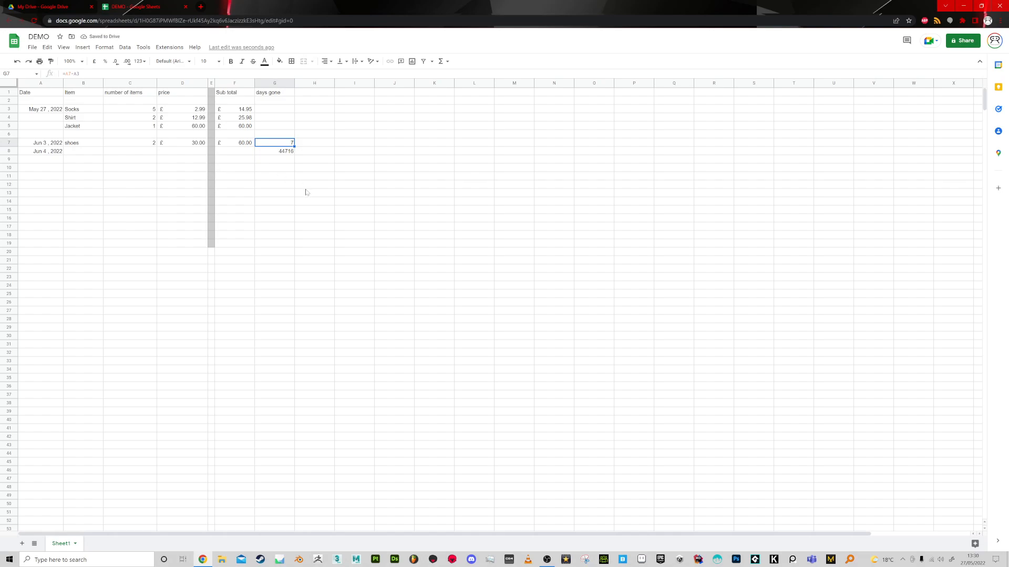
left_click(284, 135)
left_click_drag(295, 156, 294, 156)
left_click(283, 169)
Replace the days gone formula in G7 with one that subtracts A7 from A3.
left_click(285, 144)
type("=")
left_click(39, 112)
type("-")
left_click(42, 144)
key("Return")
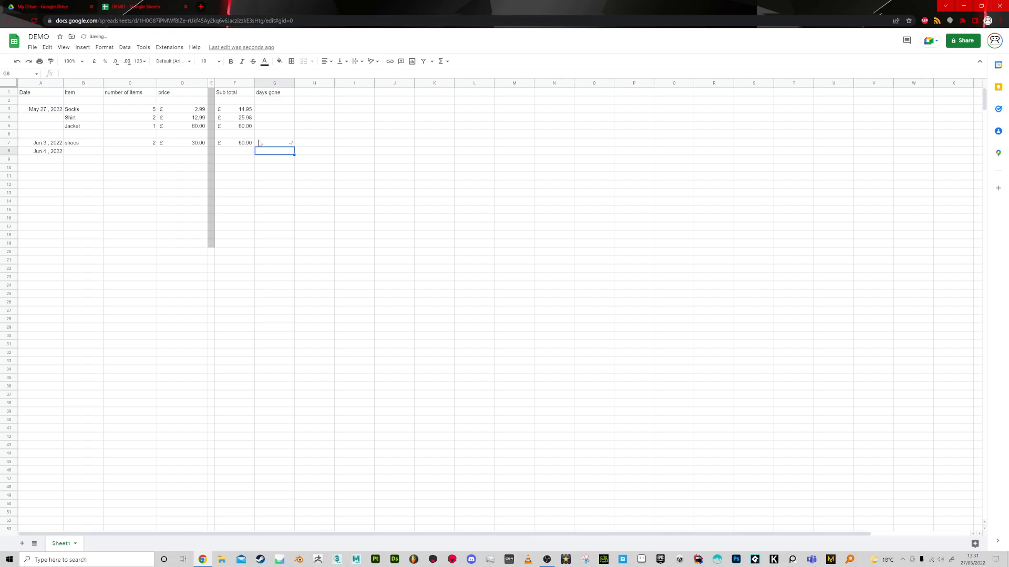
Replace the days gone formula in G7 with =A7-A3.
left_click(277, 144)
key("Delete")
type("=")
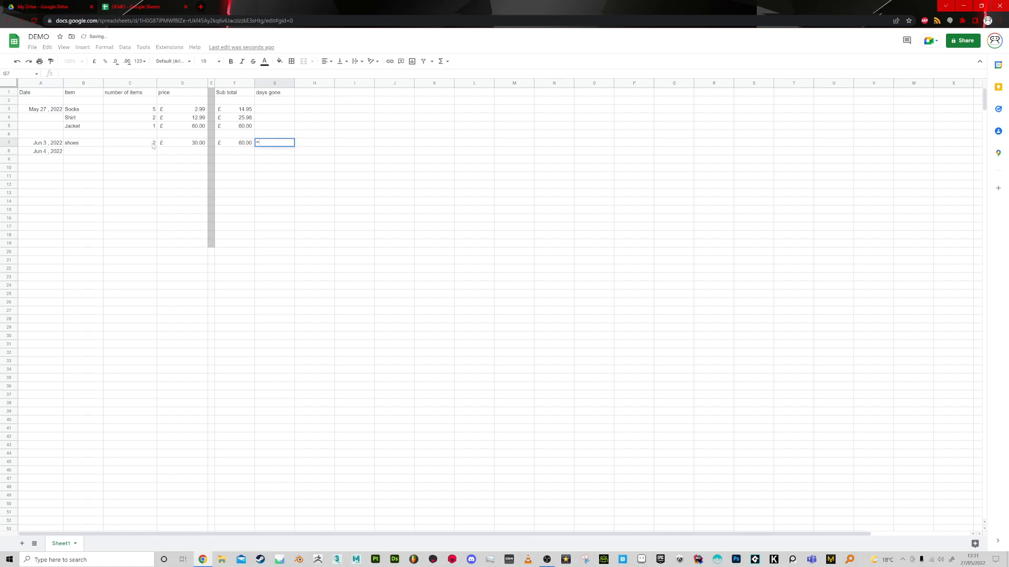
left_click(50, 144)
type("-")
left_click(45, 112)
key("Return")
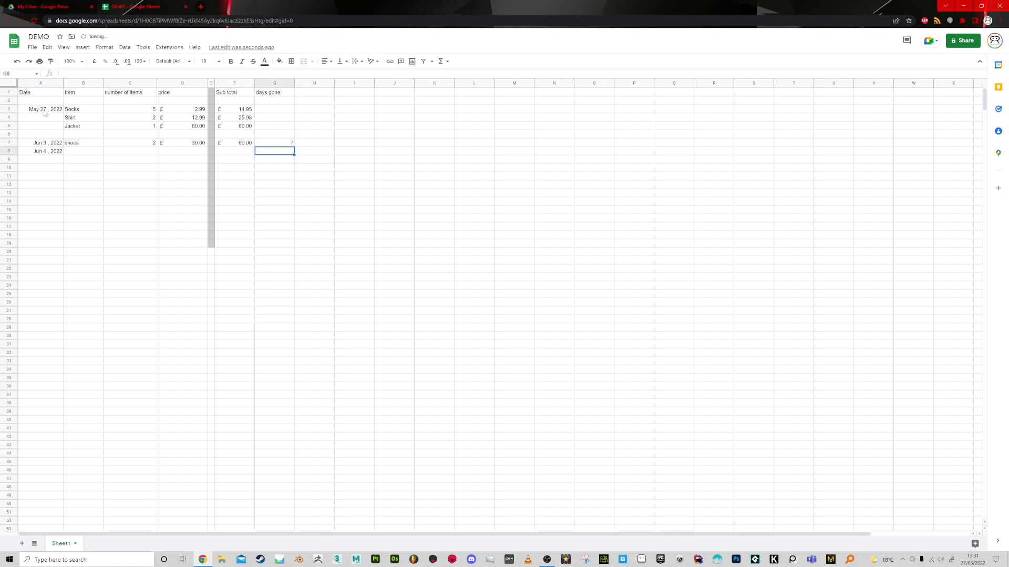
Fill the days gone formula from G7 down to G8 and check it against the date in A8.
left_click(275, 145)
left_click_drag(294, 148, 286, 152)
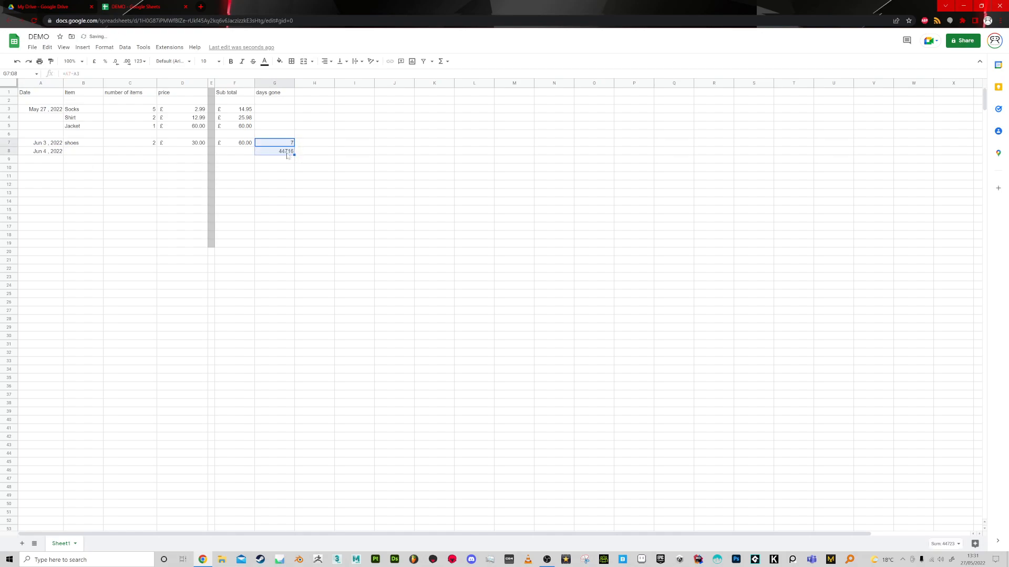
left_click(287, 152)
left_click(50, 153)
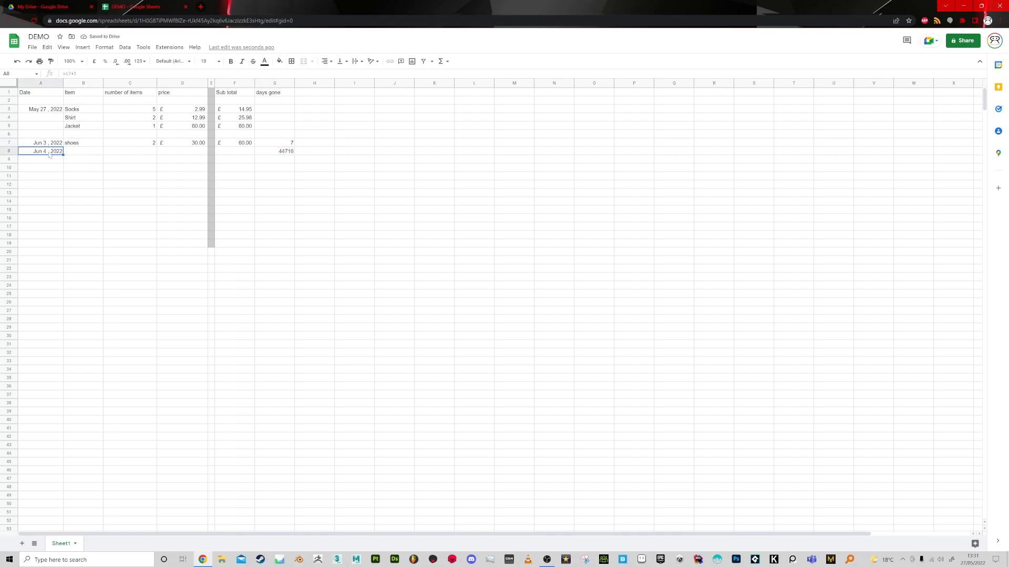
left_click(286, 153)
left_click(29, 155)
Enter the formula =A8-A4 in G8.
left_click(283, 152)
type("=A8-")
left_click(31, 119)
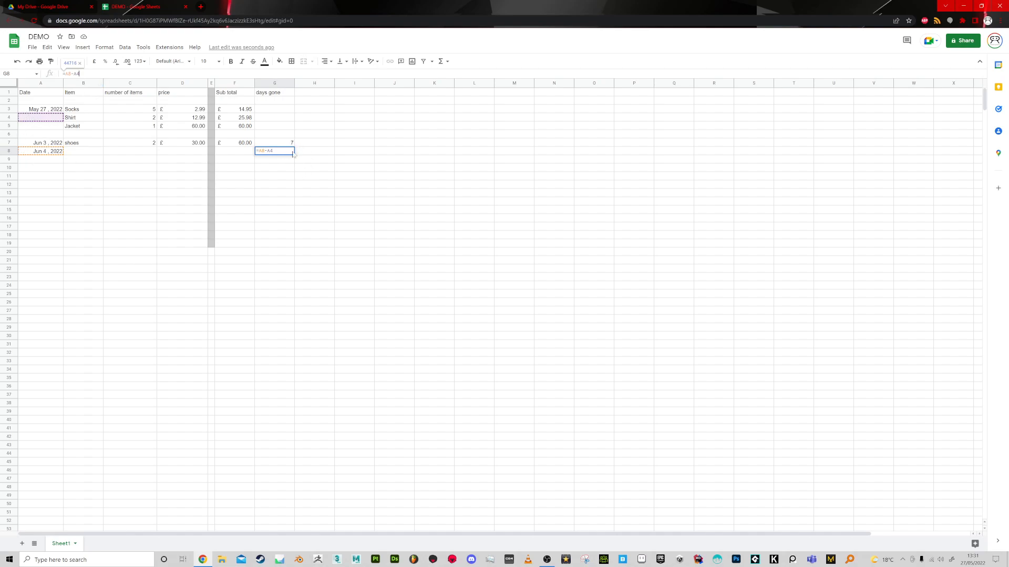
key("Return")
Check the formula in G7 and lock its start date row by changing it to =A7-A$3.
left_click(286, 143)
key("F2")
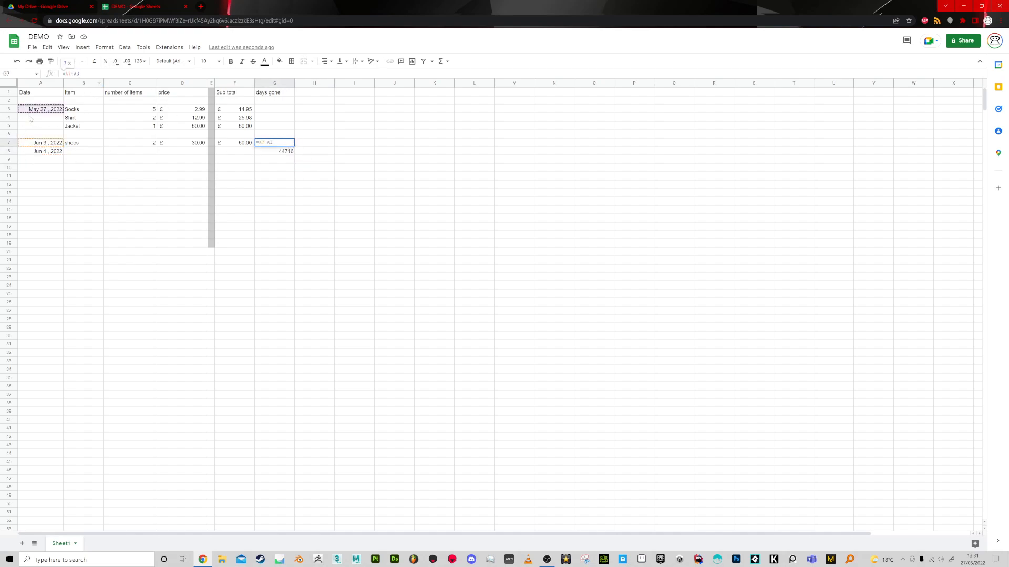
key("Return")
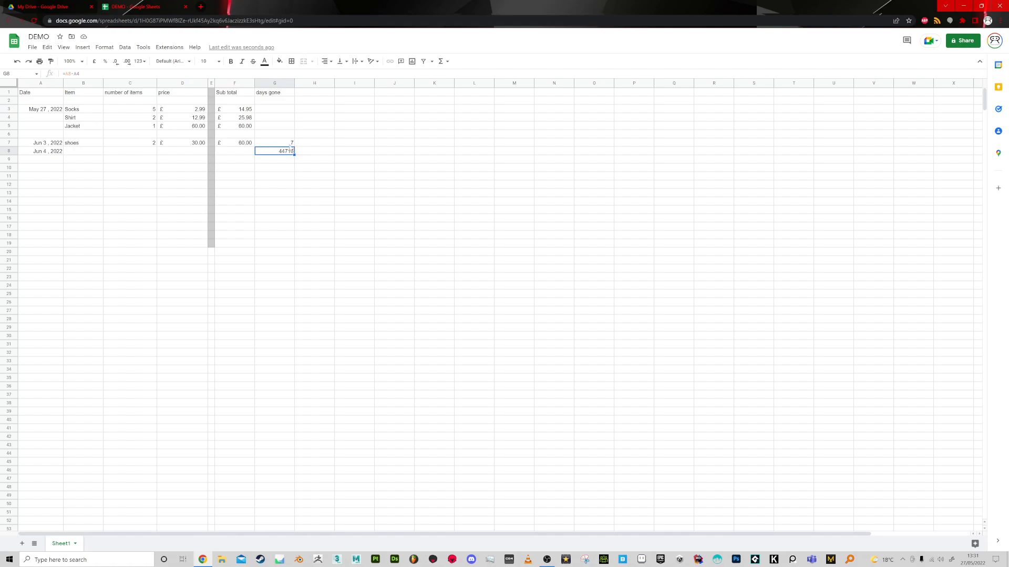
key("Up")
key("Return")
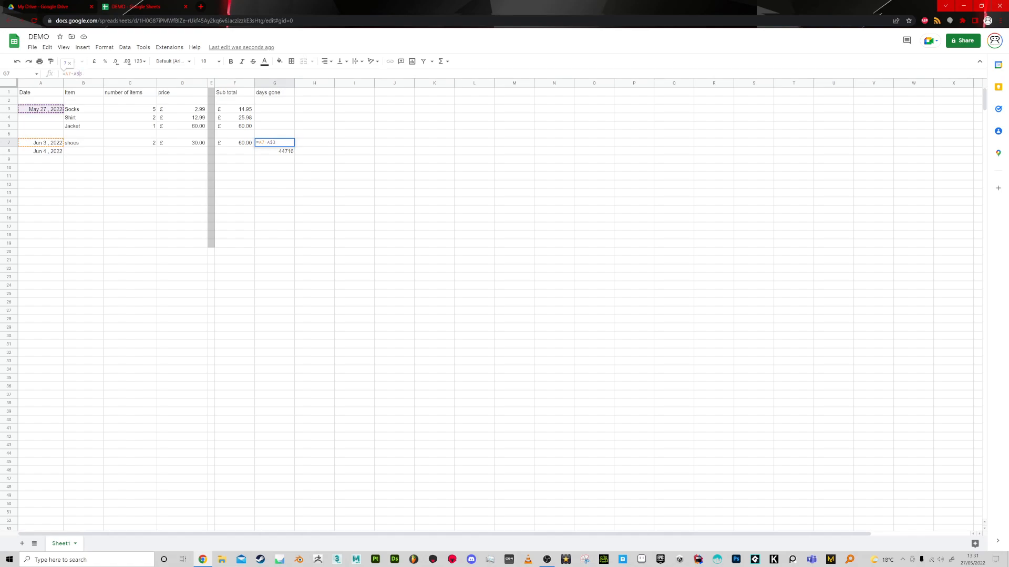
key("Return")
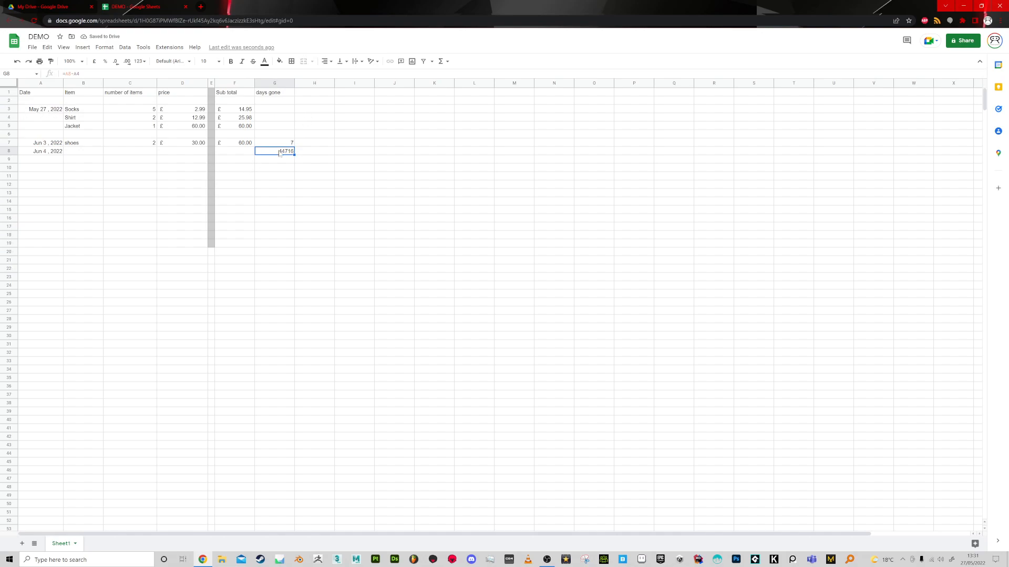
Copy the row-locked formula from G7 into G8 and check its cell references.
key("Up")
key("ctrl+c")
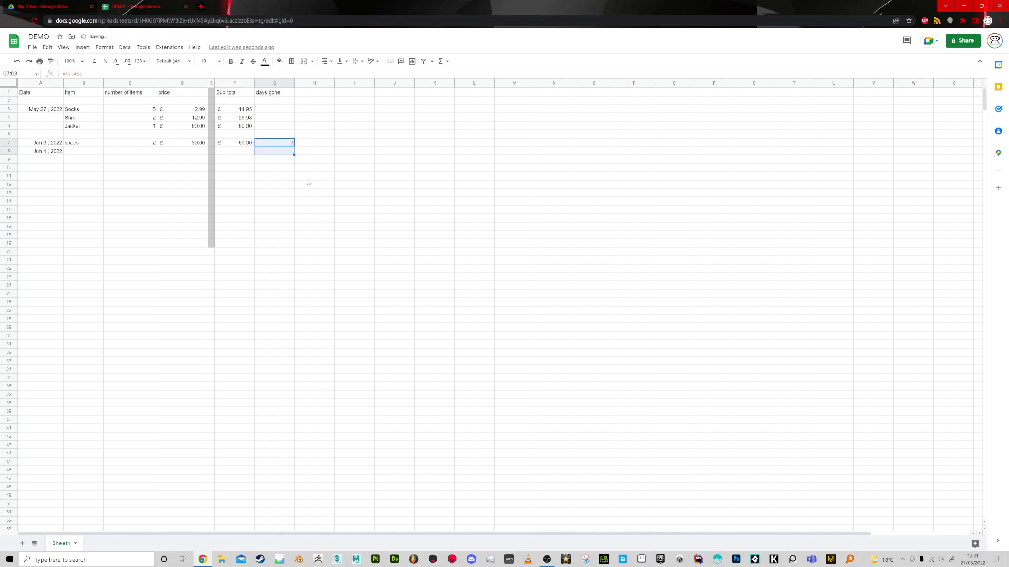
key("Down")
key("ctrl+v")
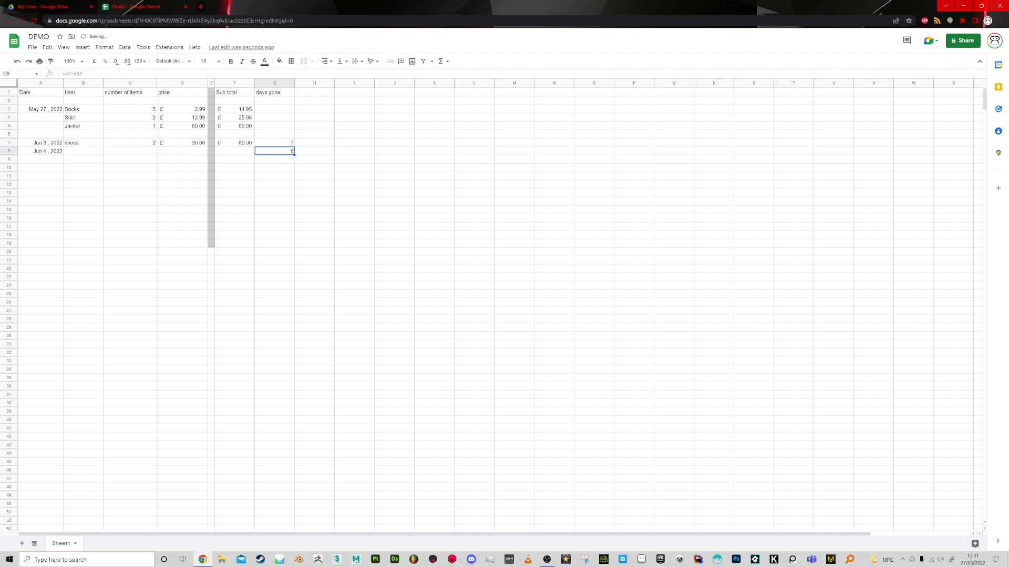
key("F2")
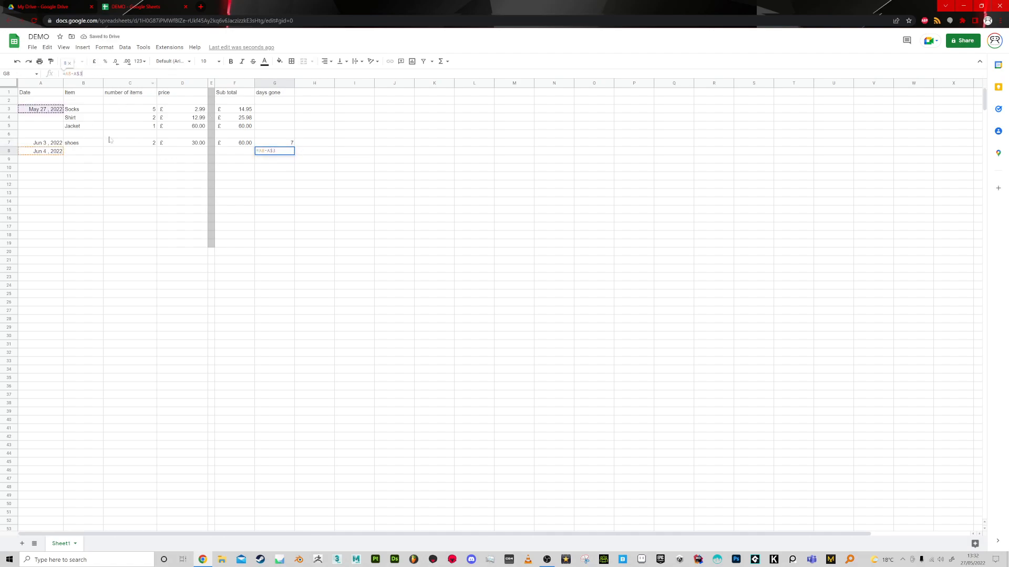
left_click(283, 171)
left_click(286, 152)
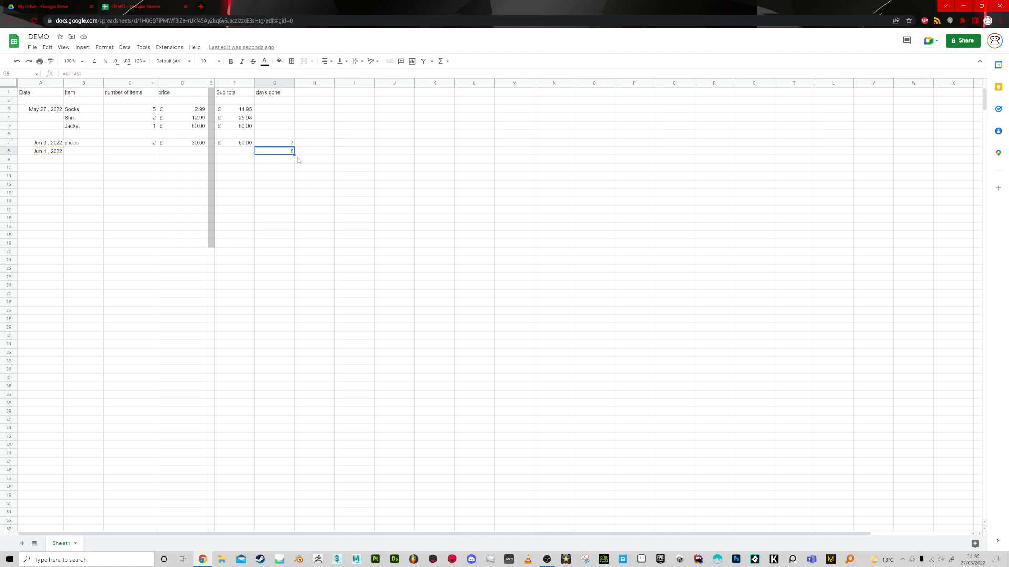
Fill the days gone formula from G8 down to G21 and the dates from A8 down to A21.
left_click_drag(294, 155, 296, 262)
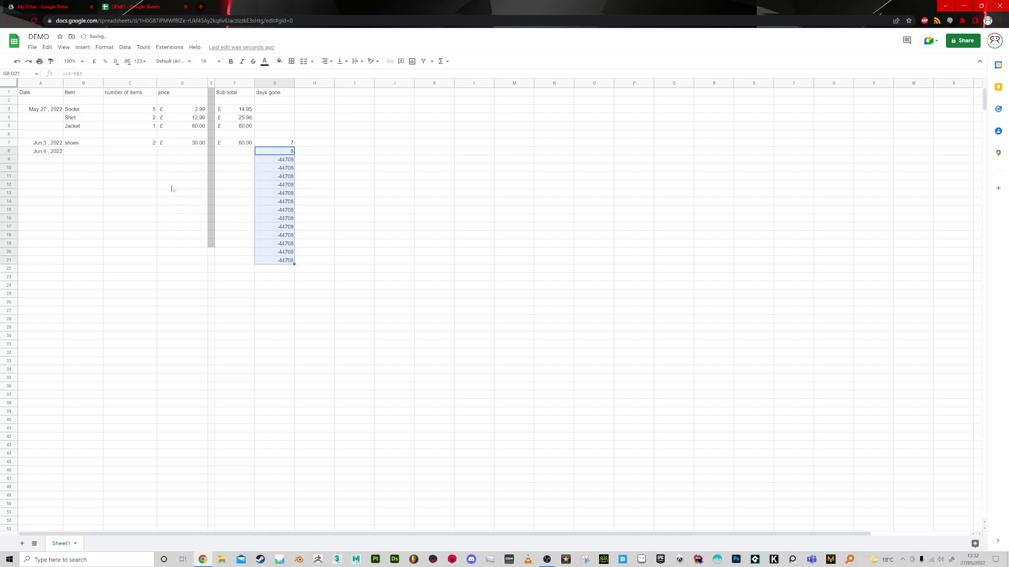
left_click(51, 151)
left_click_drag(64, 153, 66, 218)
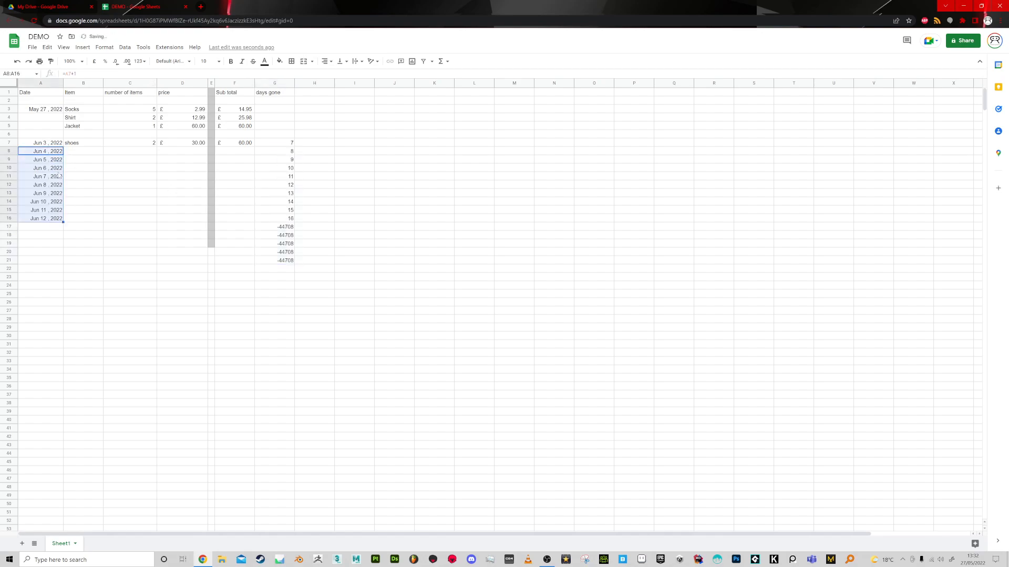
left_click(282, 227)
left_click(37, 224)
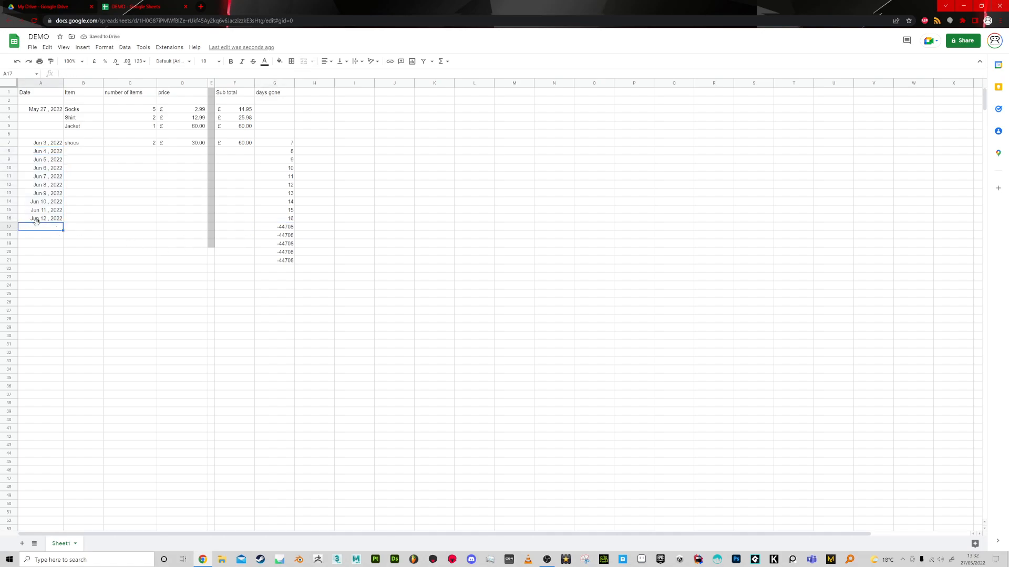
left_click(57, 220)
left_click_drag(64, 230, 63, 263)
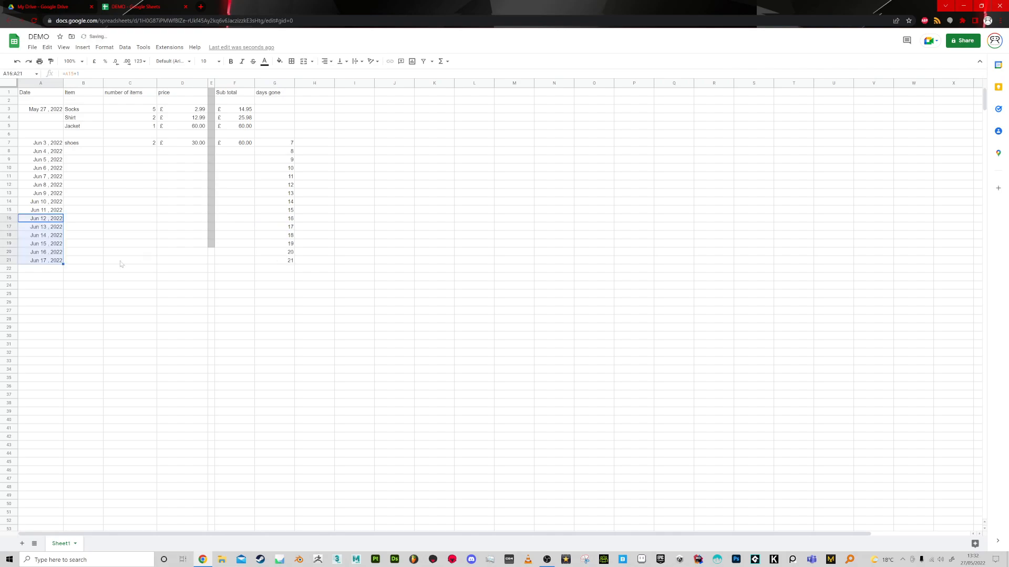
Try to fill the date in A12 upward to A10.
left_click(60, 161)
left_click(64, 186)
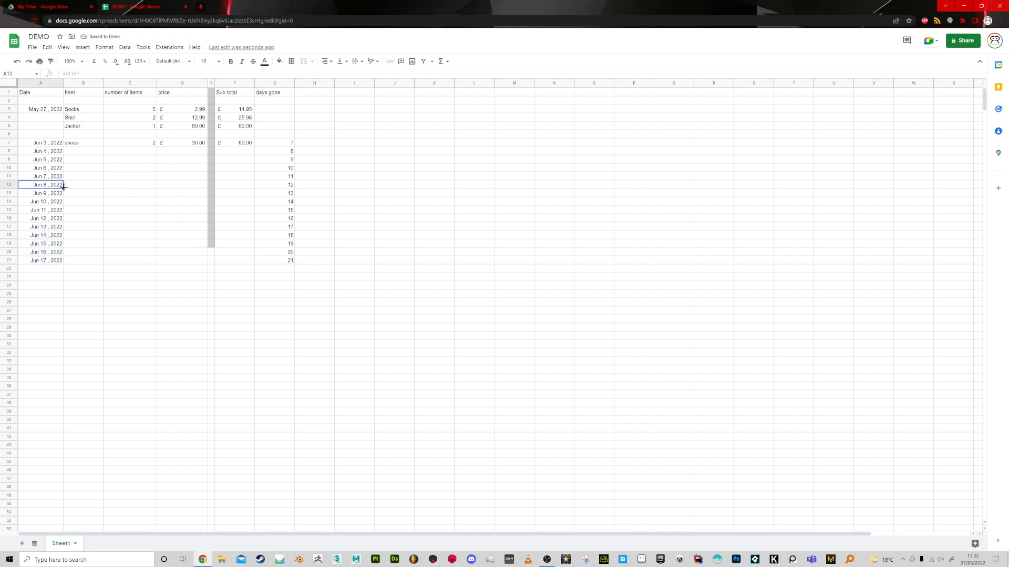
left_click_drag(64, 186, 61, 171)
left_click(59, 187)
left_click(52, 189)
Enter the date 7/6/22 in A11 and fill it upward into A10.
left_click(45, 177)
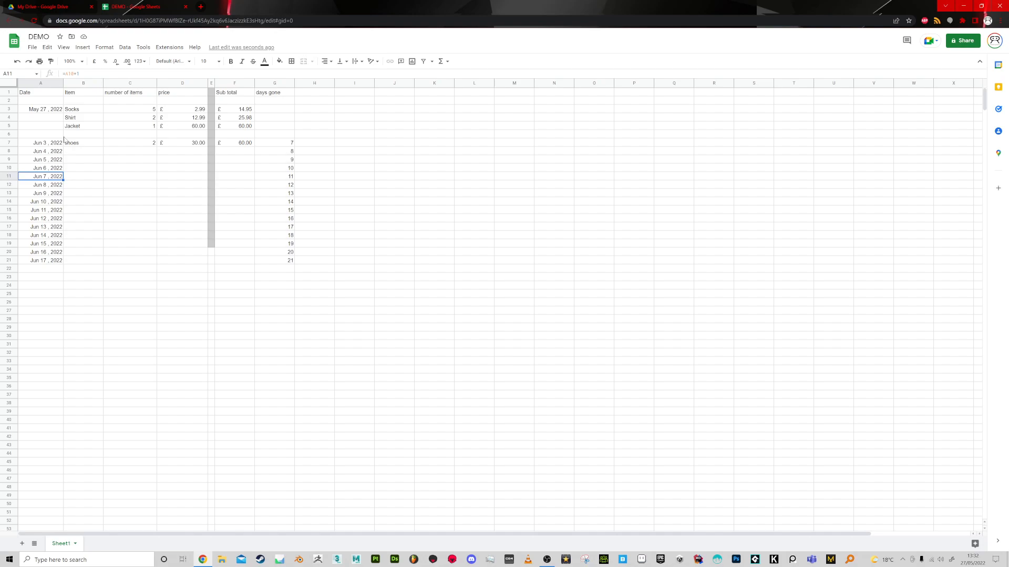
type("7/6/22")
key("Return")
left_click(56, 177)
left_click_drag(63, 180, 59, 168)
Fill the date in A11 down to A14, and again from A11 down to A21.
left_click(59, 179)
left_click(63, 202, "shift")
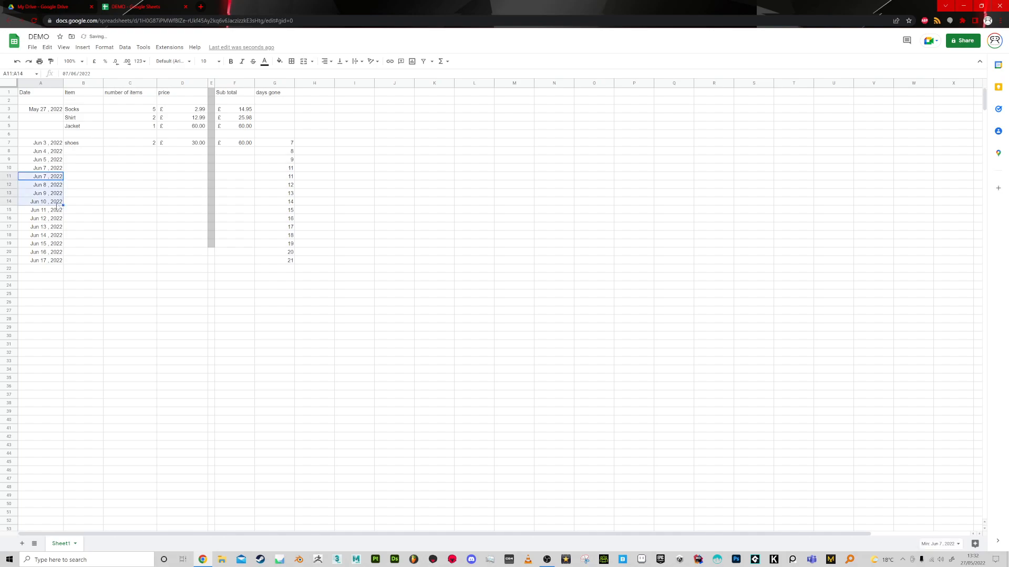
left_click(55, 204)
left_click(55, 179)
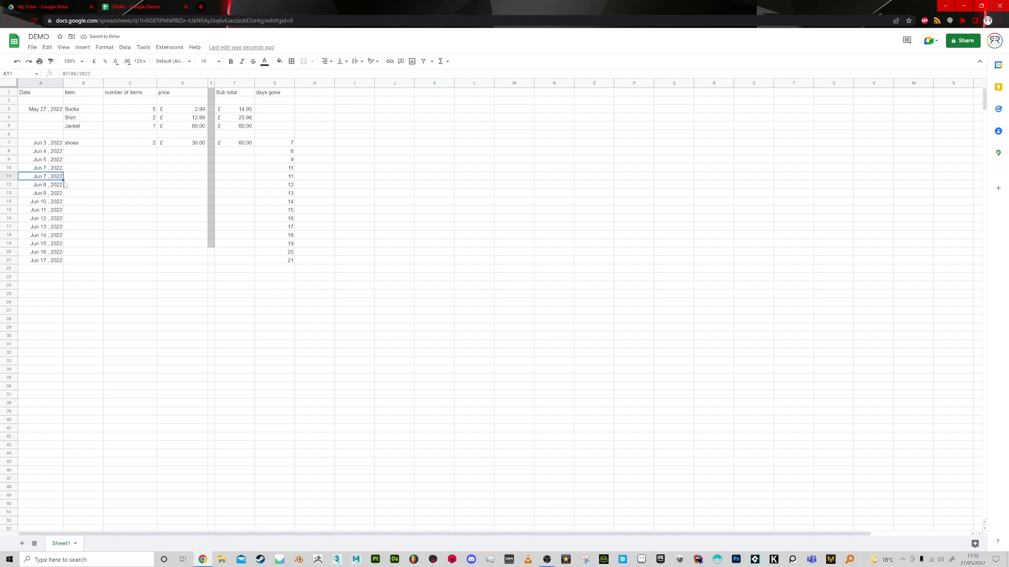
left_click(61, 263, "shift")
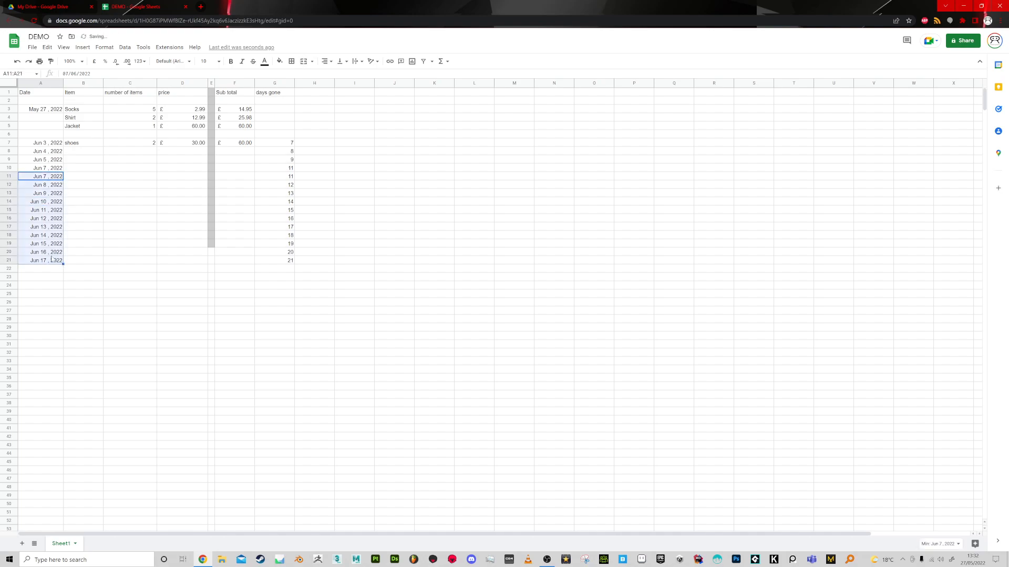
Fill the date in A20 upward to A17 and check the matching days gone values in G17:G20.
left_click(52, 252)
left_click_drag(63, 256, 63, 227)
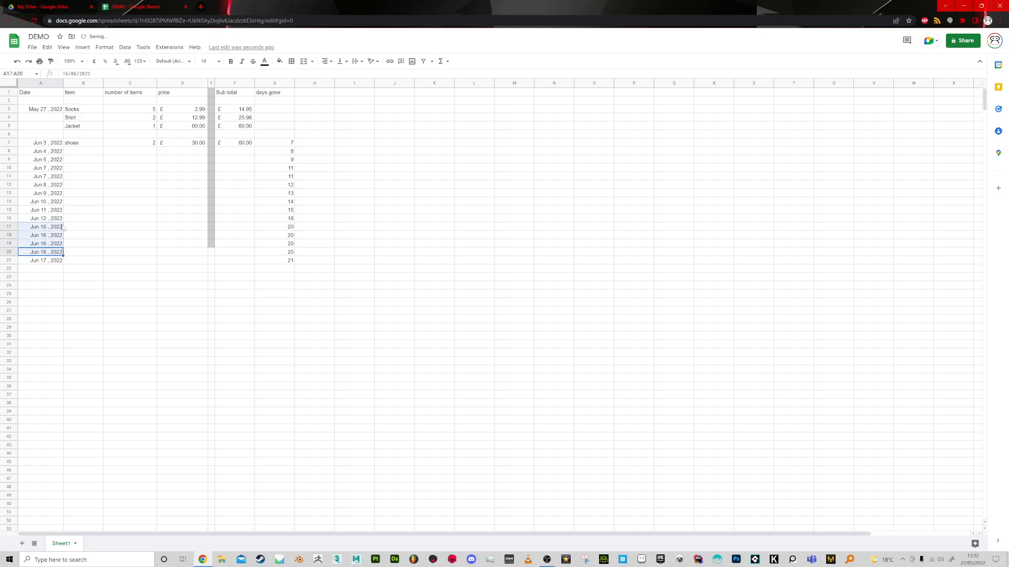
left_click_drag(276, 228, 277, 253)
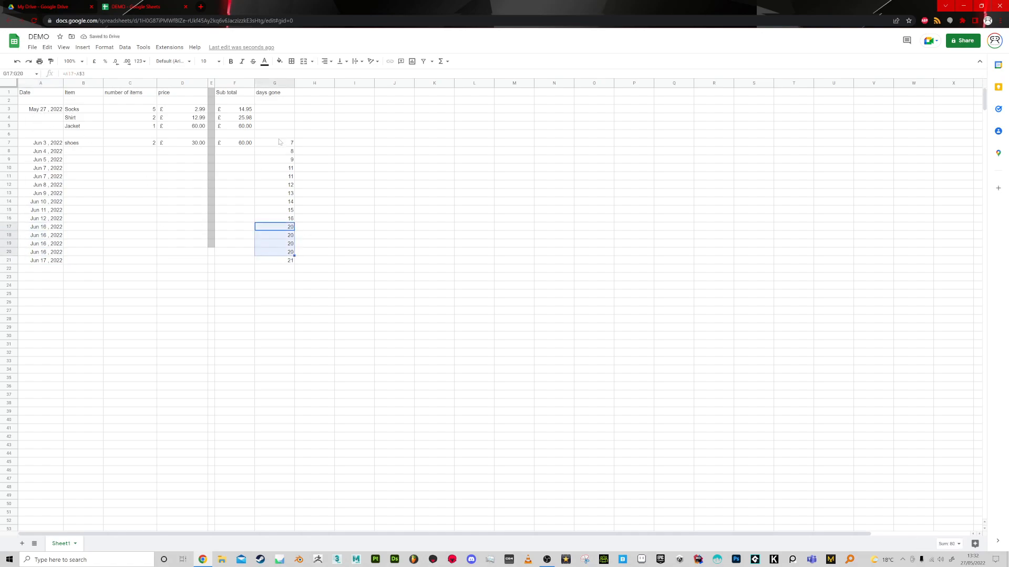
Clear the days gone formulas in G7:G21 and the dates in A8:A21.
left_click(278, 134)
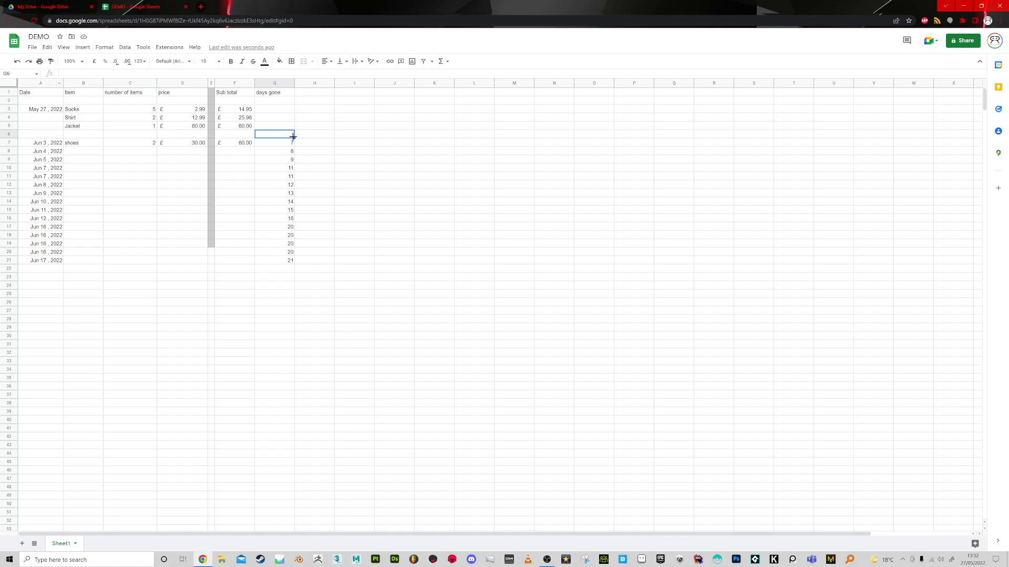
left_click_drag(303, 264, 299, 263)
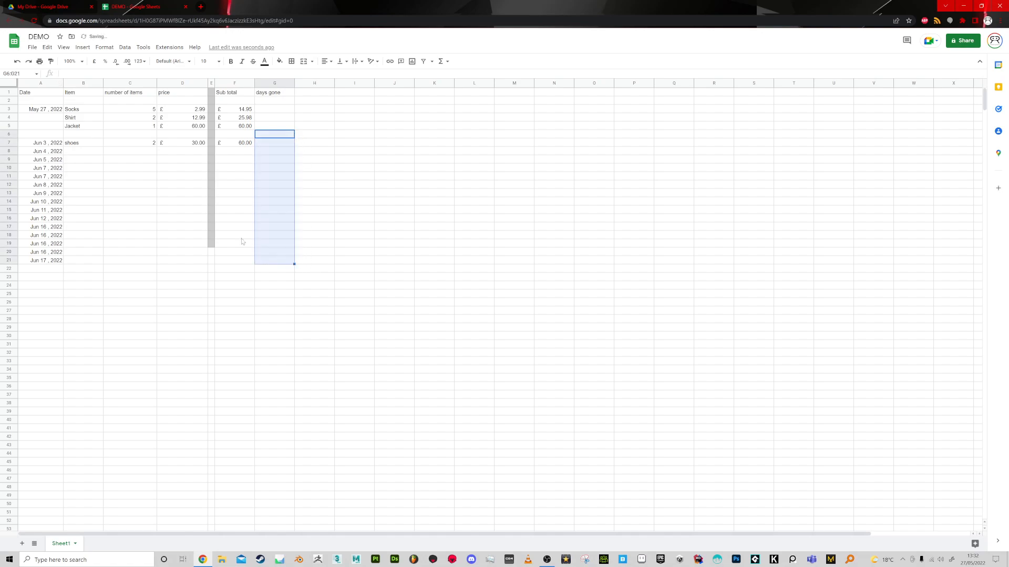
left_click(42, 270)
key("ctrl+z")
left_click(279, 185)
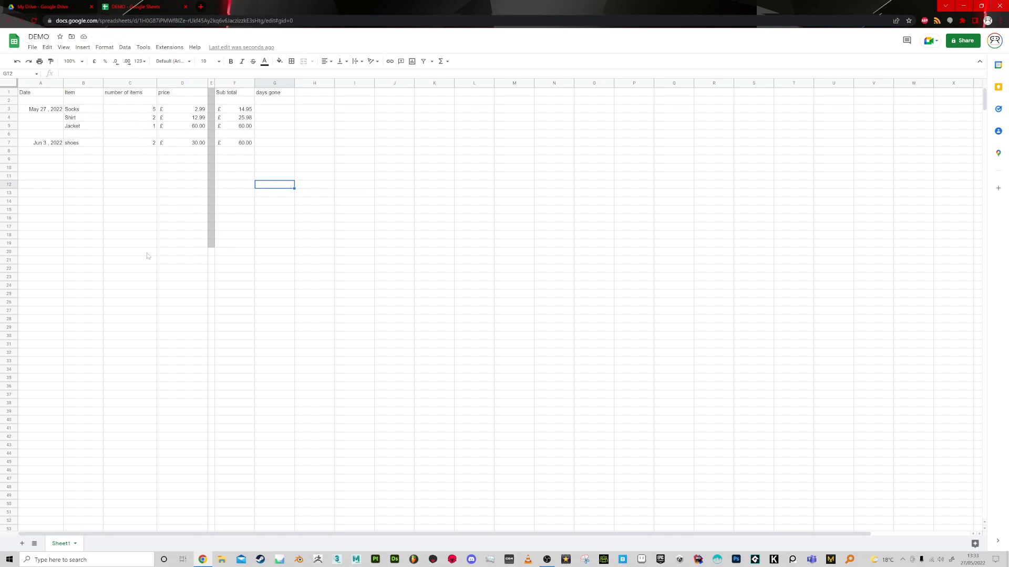
Label D20 as Total and sum the sub totals F3:F19 in F20.
left_click(176, 255)
type("To")
key("Tab")
key("Tab")
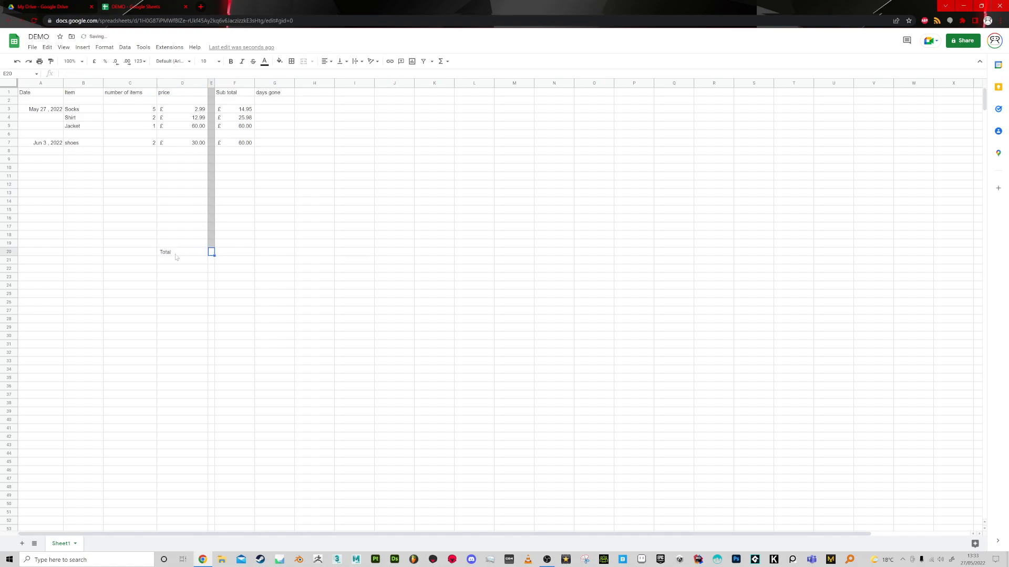
type("=sum*")
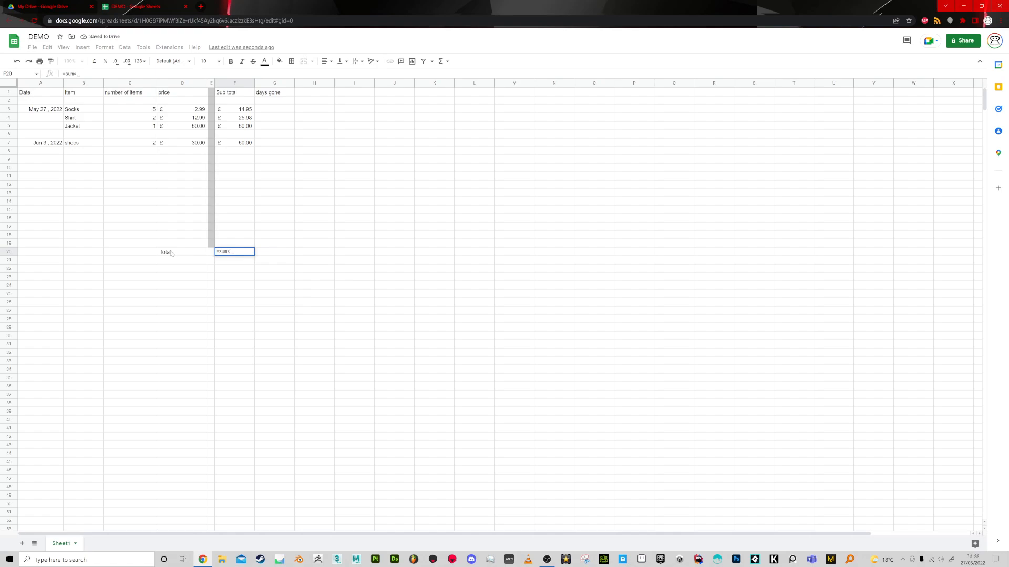
key("BackSpace")
type("(")
mouse_move(230, 109)
left_mouse_down()
mouse_move(234, 215)
mouse_move(247, 245)
left_mouse_up()
key("Return")
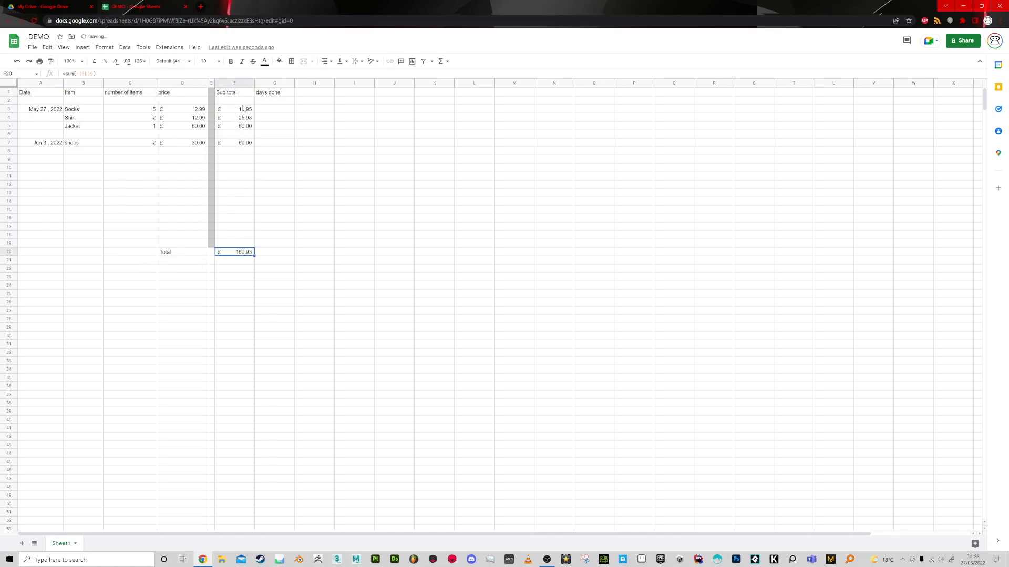
Select the sub totals F2:F7 to compare their sum with the total in F20.
left_click_drag(241, 109, 250, 157)
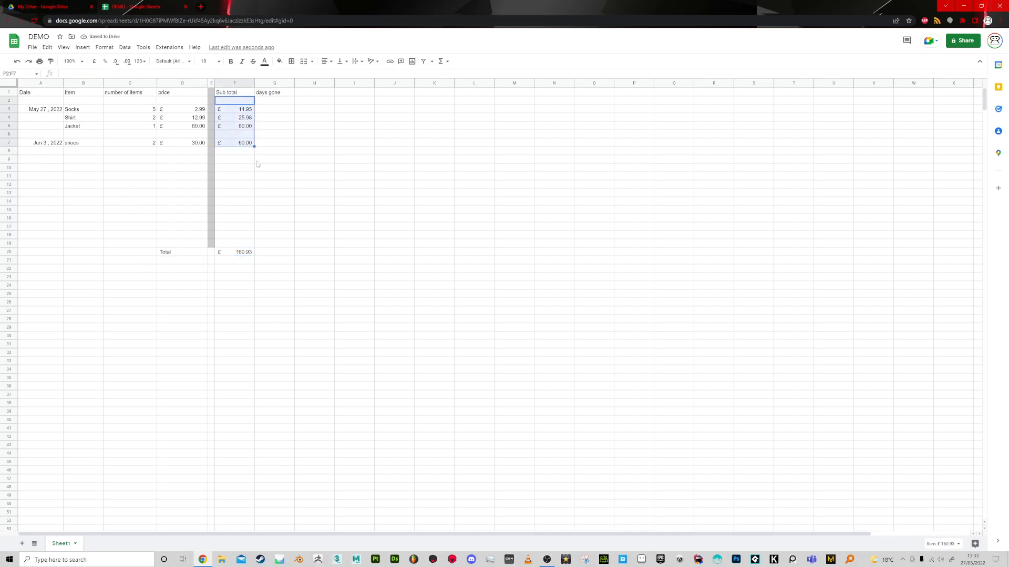
left_click(298, 188)
left_click(243, 255)
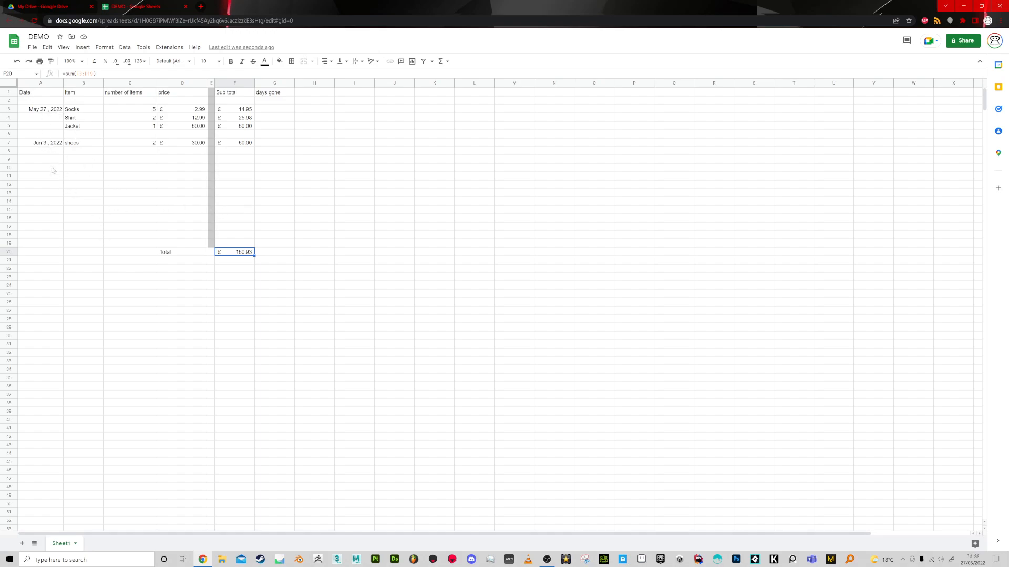
left_click(47, 111)
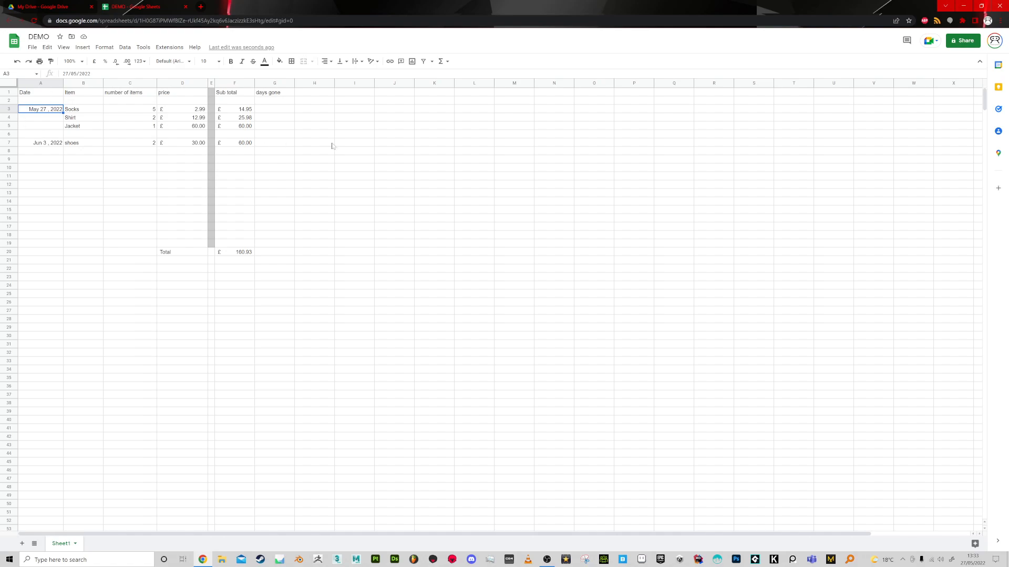
Insert two blank rows, one above and one below row 6, between the Jacket and shoes purchases.
left_click(9, 135)
right_click(11, 135)
left_click(53, 200)
right_click(15, 135)
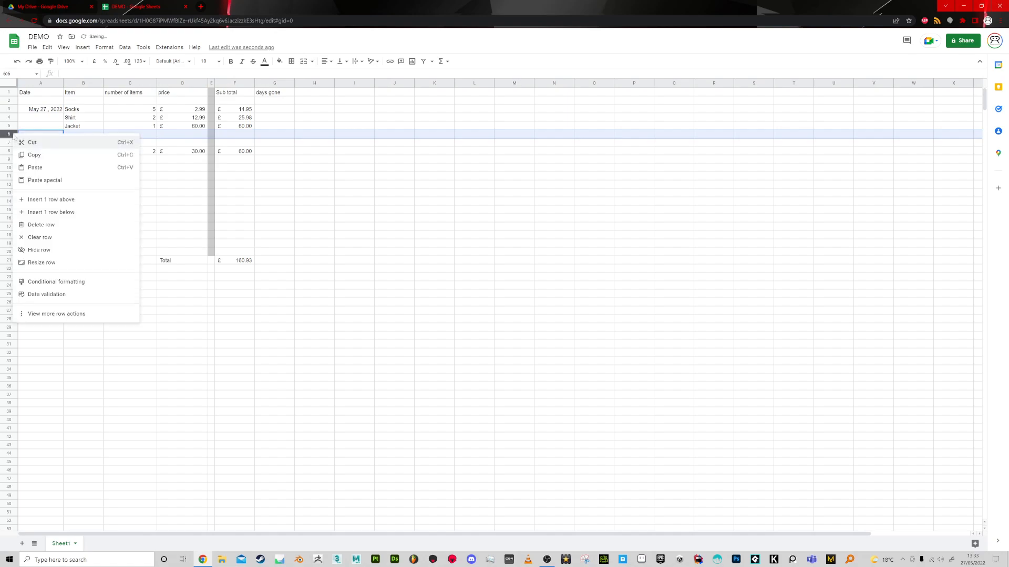
left_click(42, 210)
Copy the Total label and its sum from D22:F22 into row 7, starting at D7.
left_click_drag(29, 143, 286, 143)
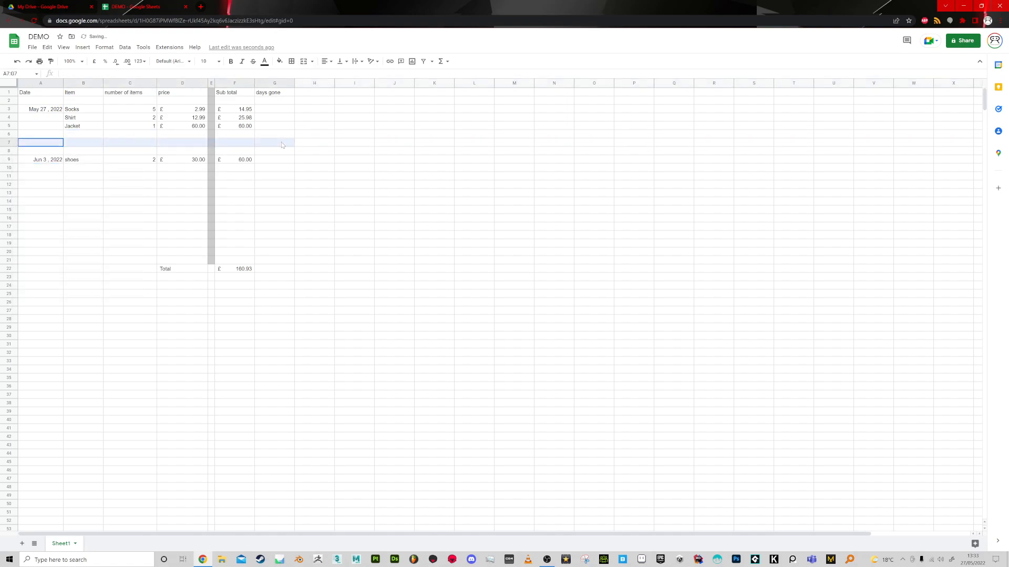
left_click_drag(197, 266, 249, 272)
key("ctrl+c")
left_click(184, 143)
key("ctrl+v")
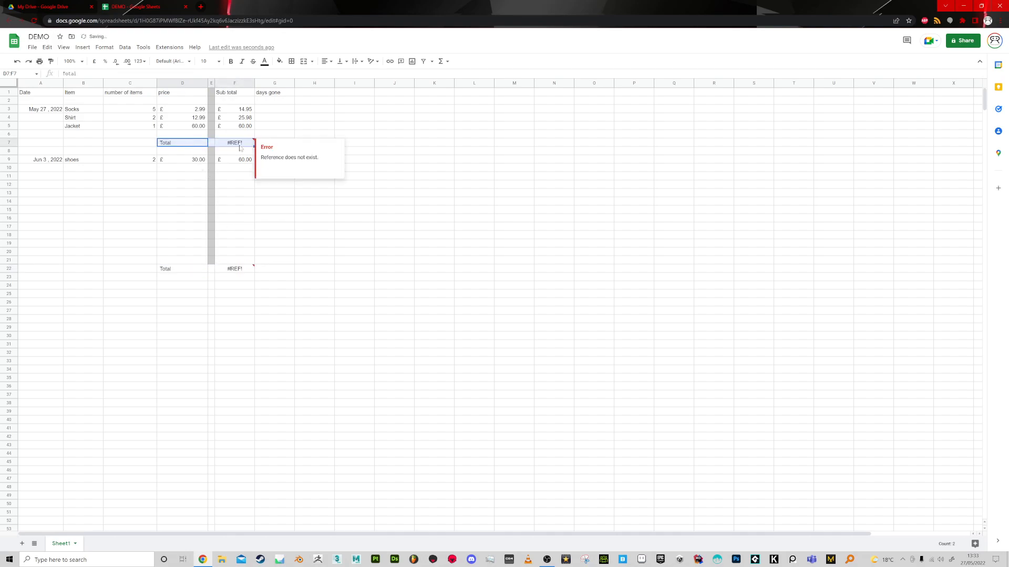
left_click(242, 171)
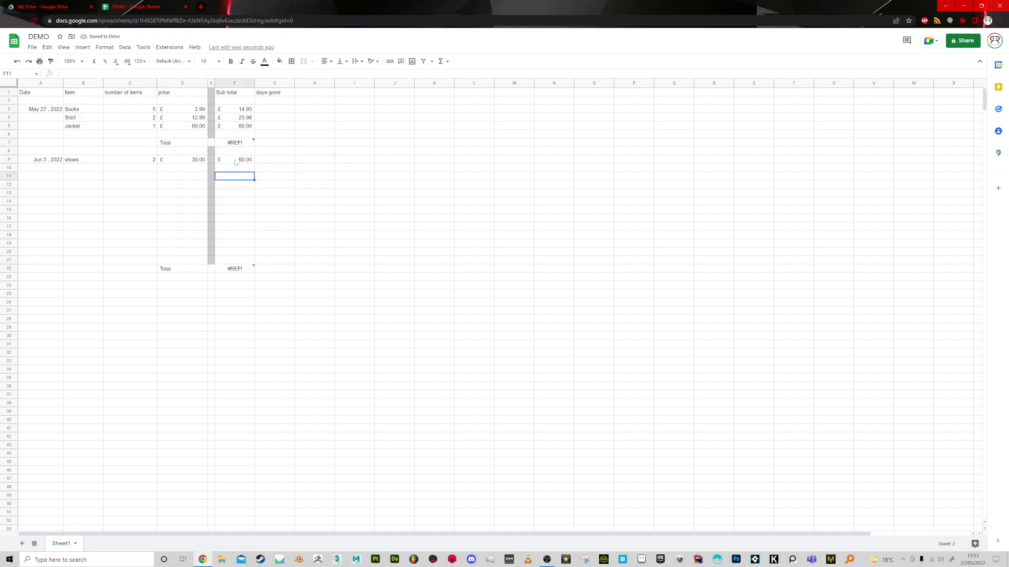
left_click(234, 143)
left_click_drag(91, 73, 76, 74)
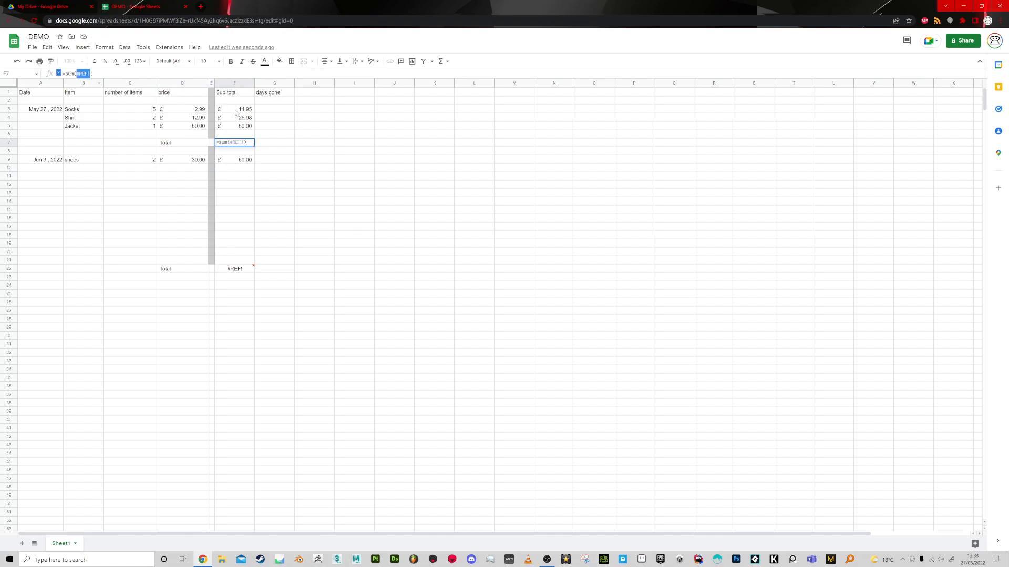
left_click_drag(236, 112, 237, 128)
Replace the broken reference in F7's sum formula with the sub totals F3:F5.
left_click(236, 143)
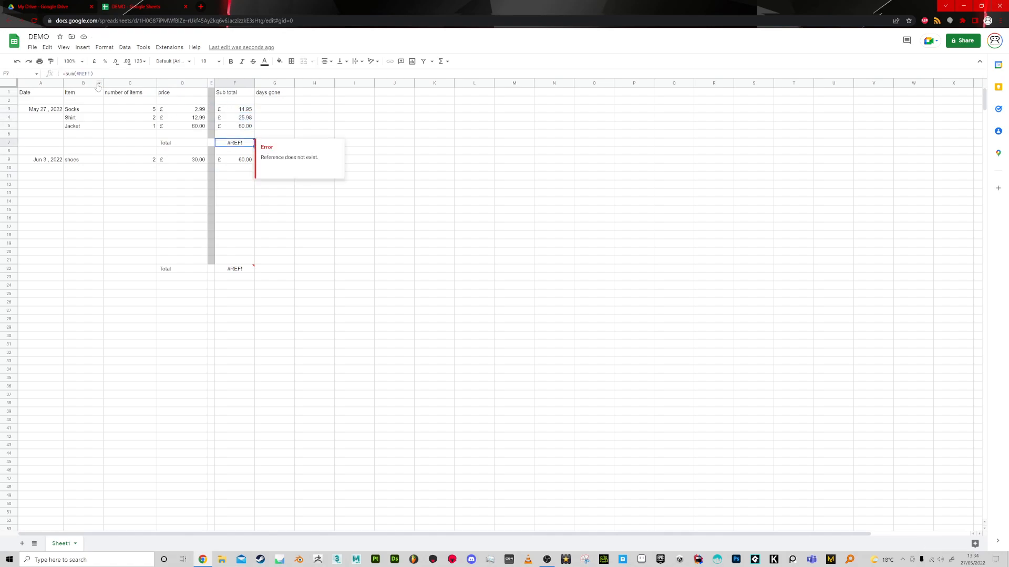
left_click_drag(91, 73, 79, 73)
key("BackSpace")
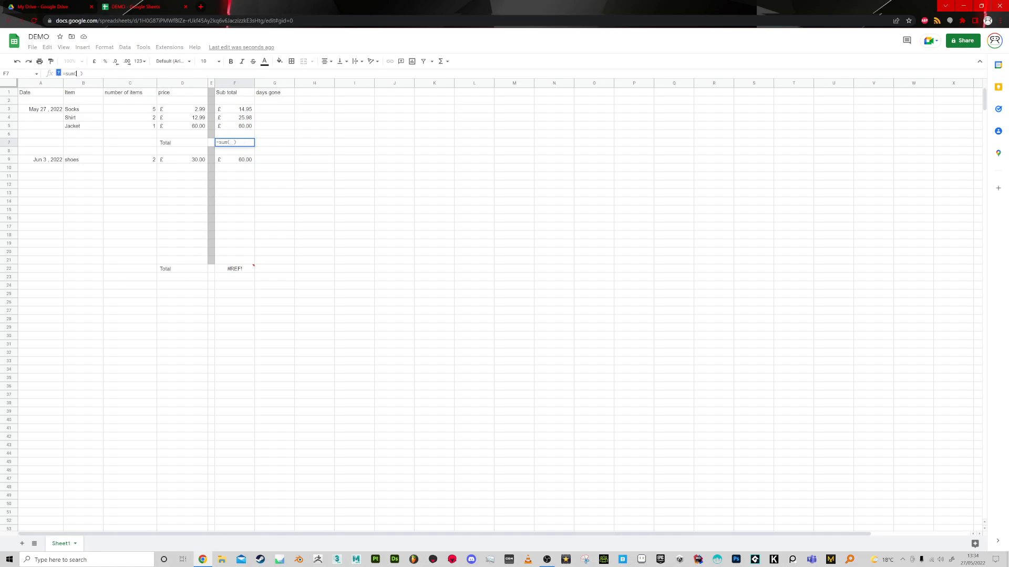
left_click_drag(234, 110, 235, 127)
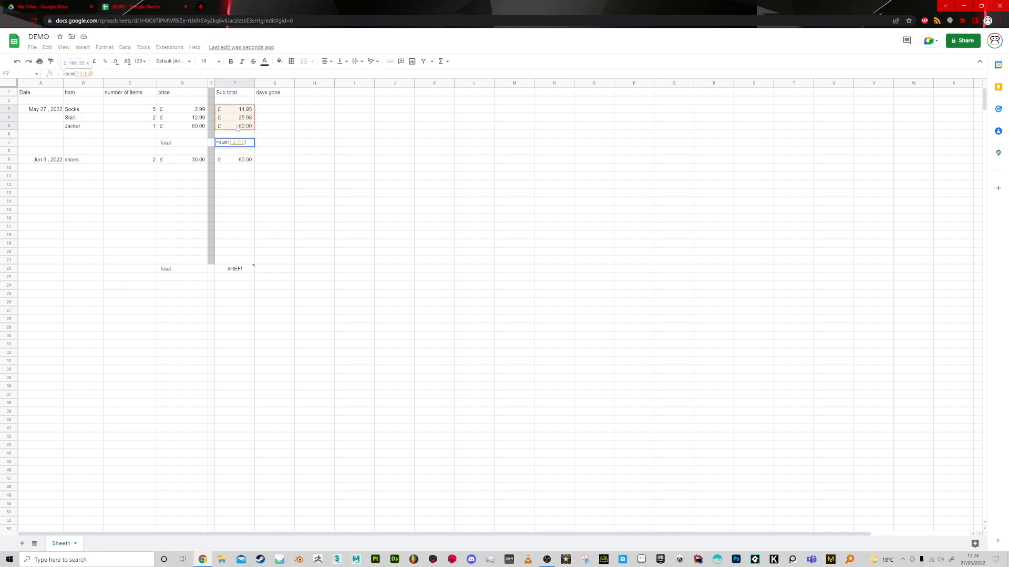
key("Return")
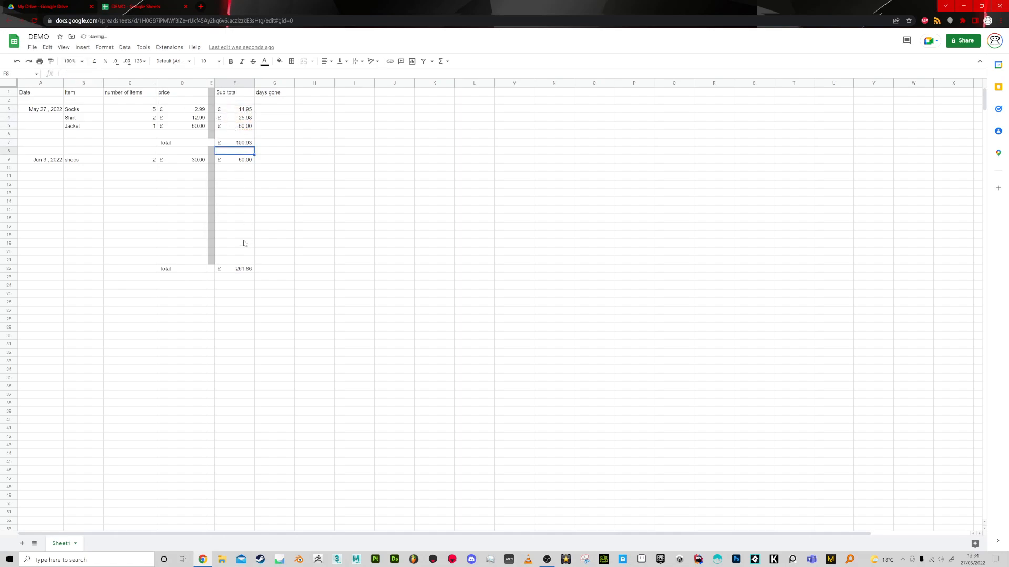
Change the sum range of the total in F22 to start at row 9.
left_click(245, 270)
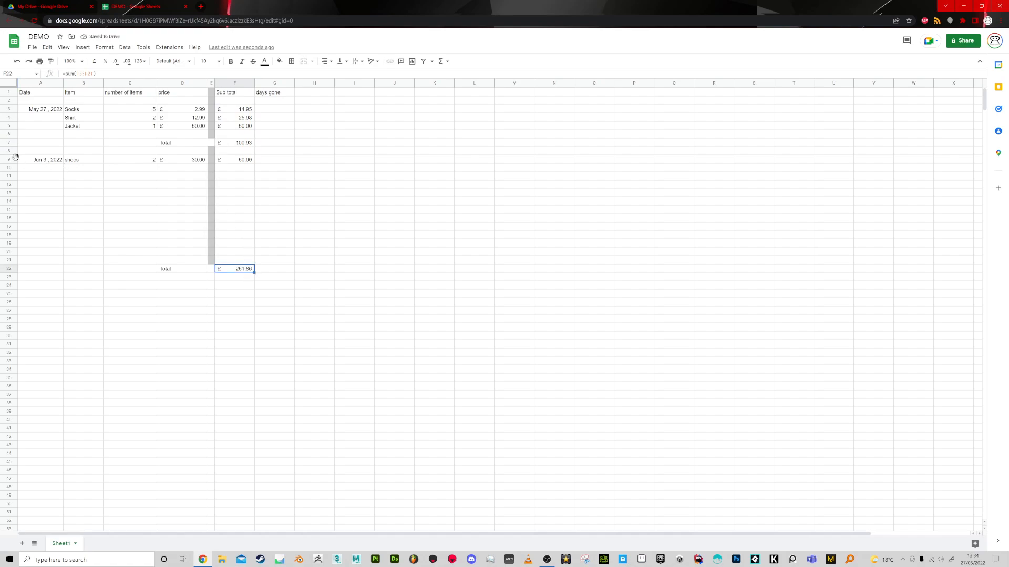
left_click(80, 74)
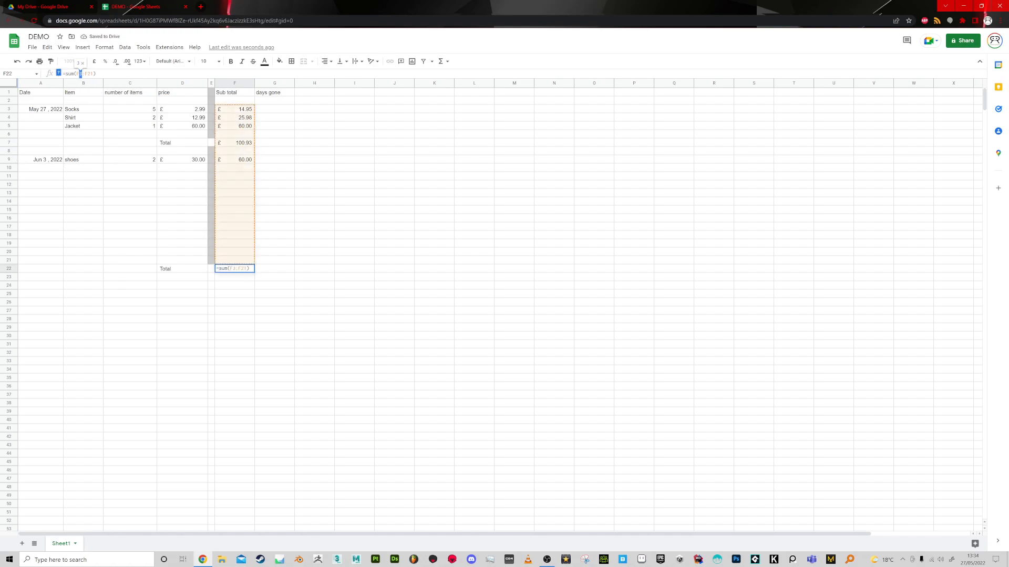
type("9")
key("Return")
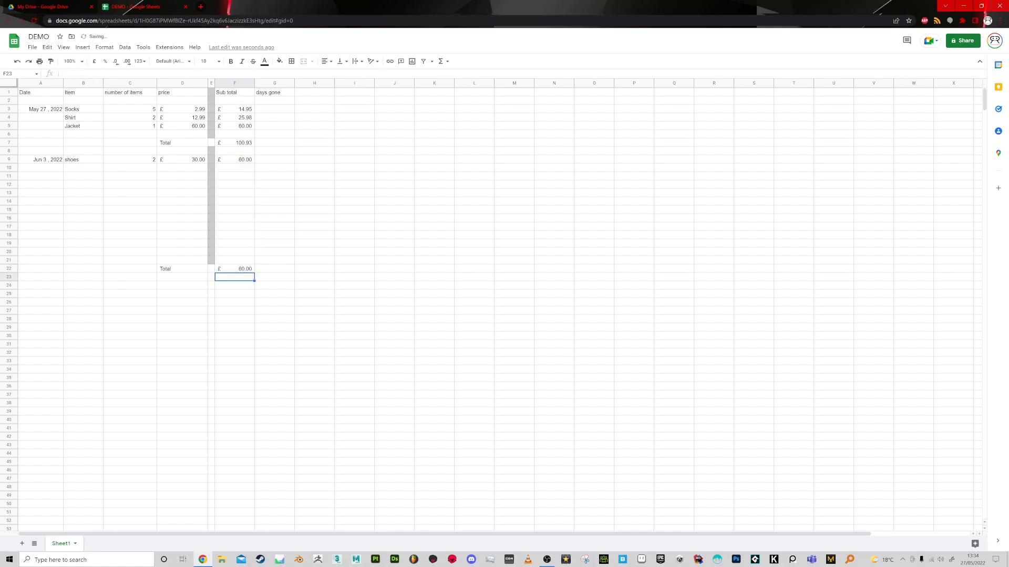
Label A8 as JUNE, directly above the shoes purchase.
left_click(40, 152)
type("JUNE")
key("Return")
Insert a row above the Socks purchase and label its cell A3 as MAY.
right_click(10, 108)
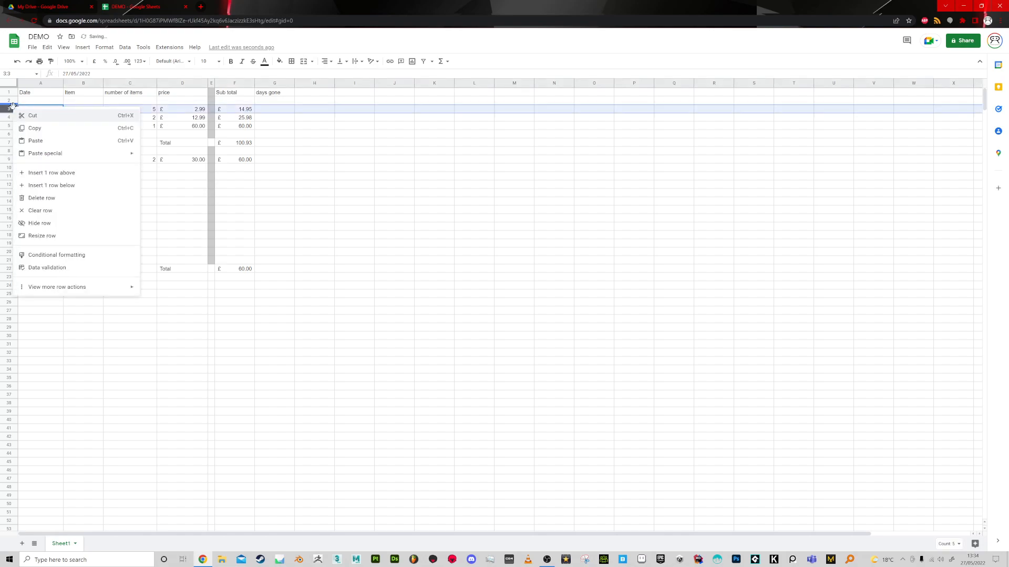
left_click(50, 173)
left_click(42, 109)
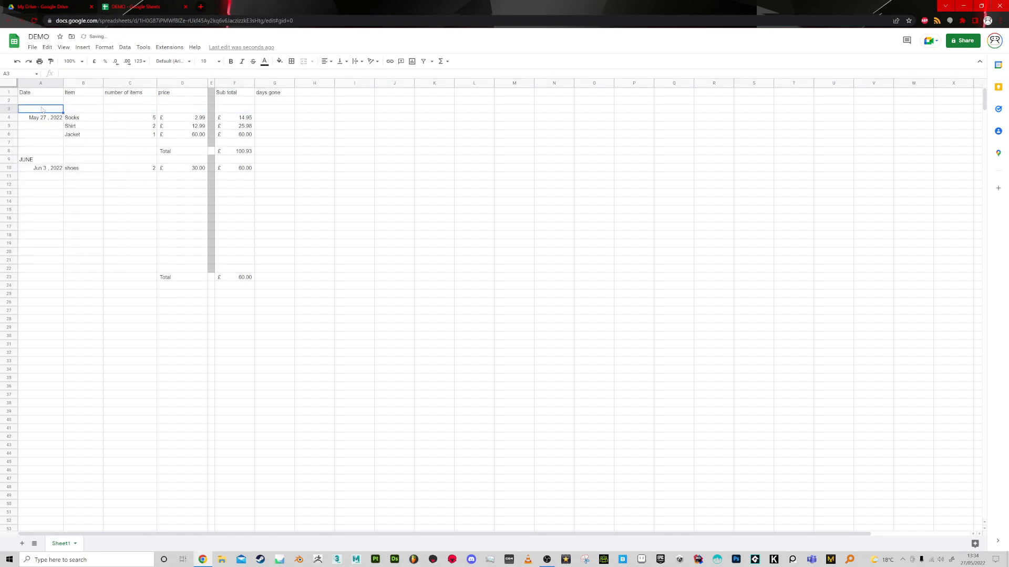
type("MAY")
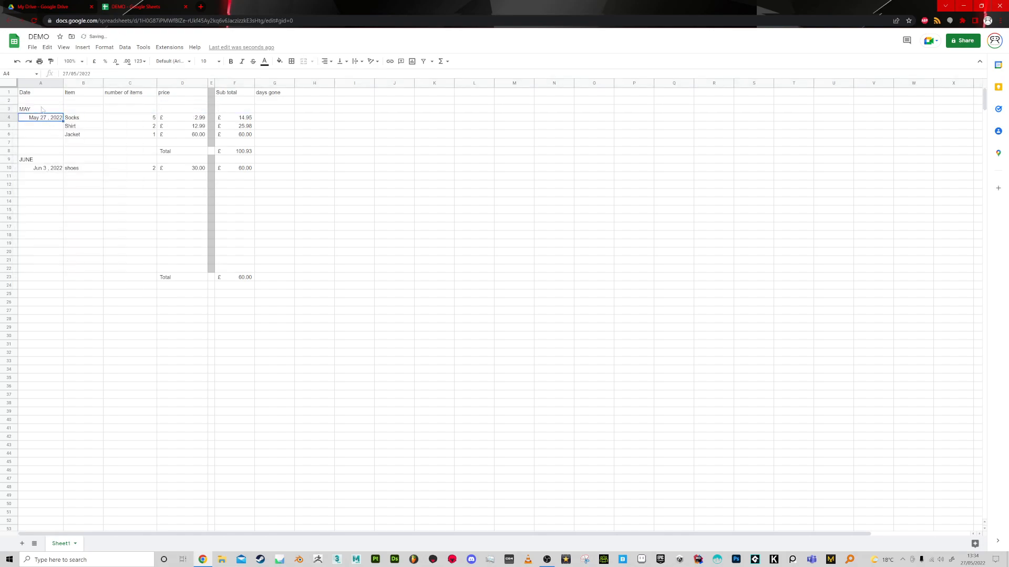
Format the MAY and JUNE labels in A3 and A9 as bold, italic and underlined.
left_click(33, 161)
key("ctrl+b")
left_click(30, 110)
key("ctrl+b")
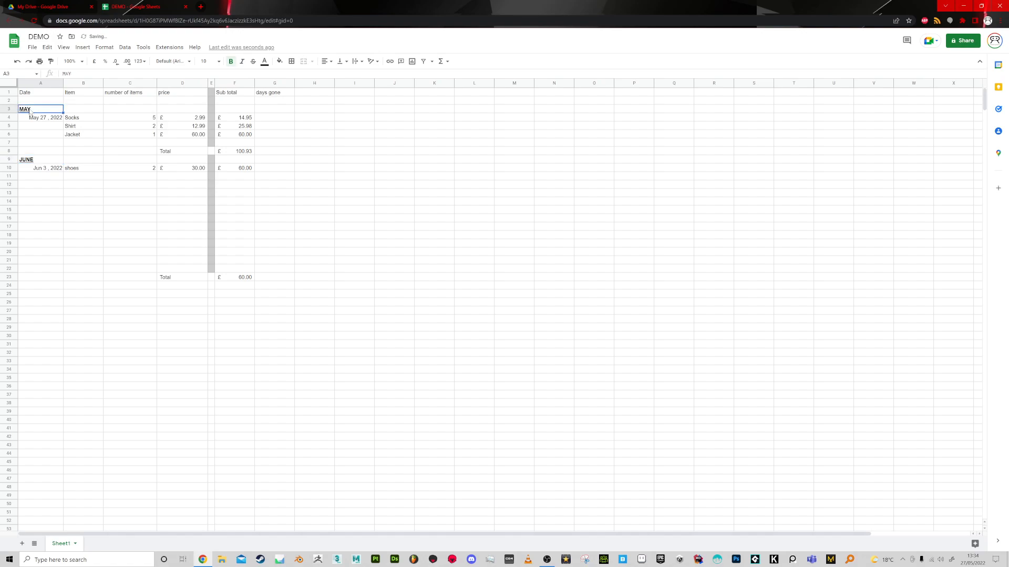
key("ctrl+i")
left_click(30, 162)
key("ctrl+i")
key("ctrl+b")
key("ctrl+i")
key("ctrl+b")
key("ctrl+i")
key("ctrl+u")
key("ctrl+i")
key("ctrl+i")
key("ctrl+b")
key("ctrl+i")
key("ctrl+b")
key("ctrl+i")
Try to calculate the date in A12 by adding 6 days to the date in A10.
left_click(48, 194)
left_click(48, 170)
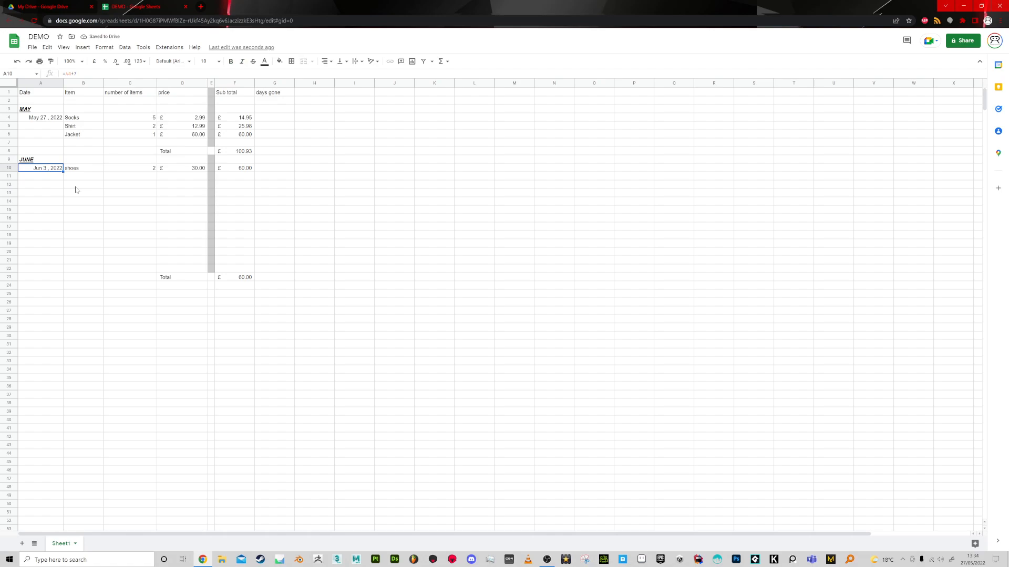
left_click(56, 187)
type("=")
left_click(48, 170)
type("+6")
key("Return")
Replace the formula in A12 with the fixed date 9/6.
left_click(47, 187)
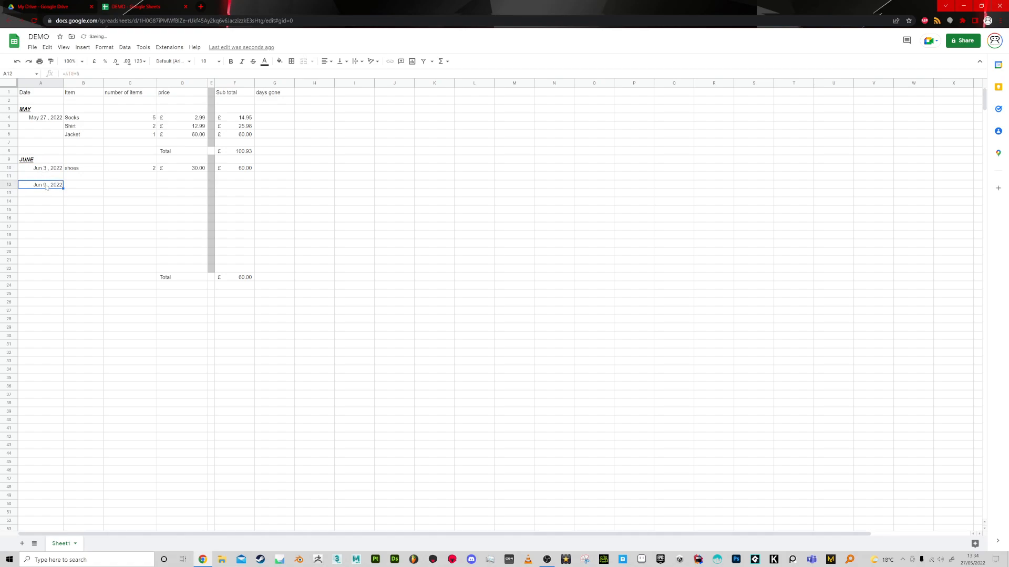
key("Delete")
type("9/6/")
key("Return")
Capitalise the first letter of the item in B10 so it reads Shoes.
left_click(71, 185)
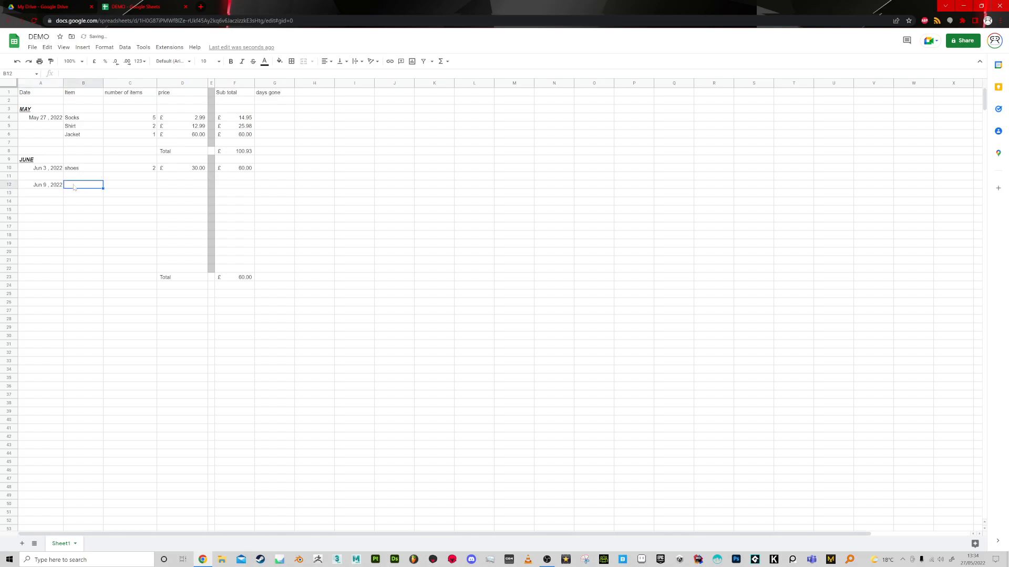
left_click(71, 168)
double_click(67, 168)
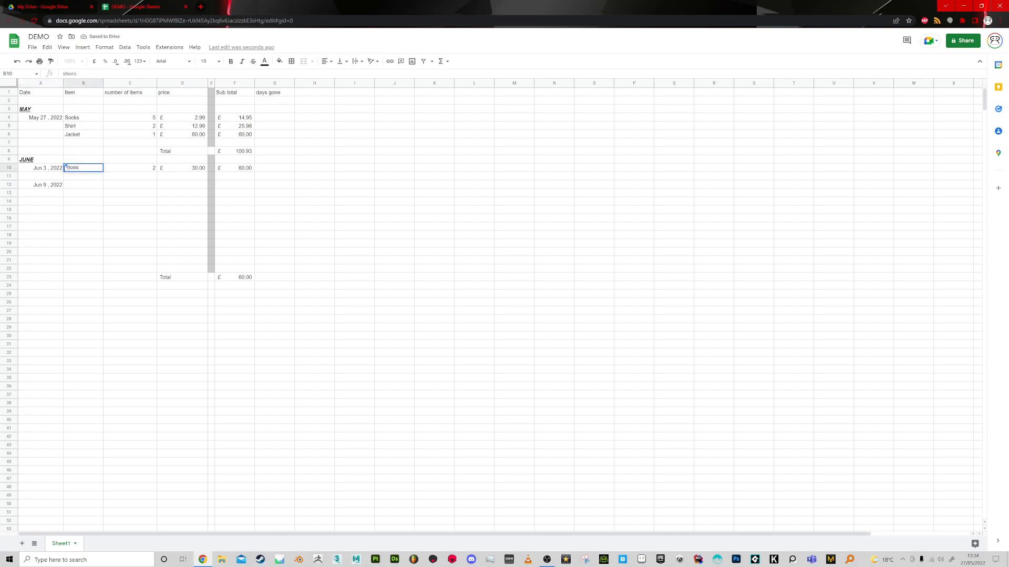
key("Delete")
type("S")
key("Return")
Enter Hoodie as the item in B12.
key("Down")
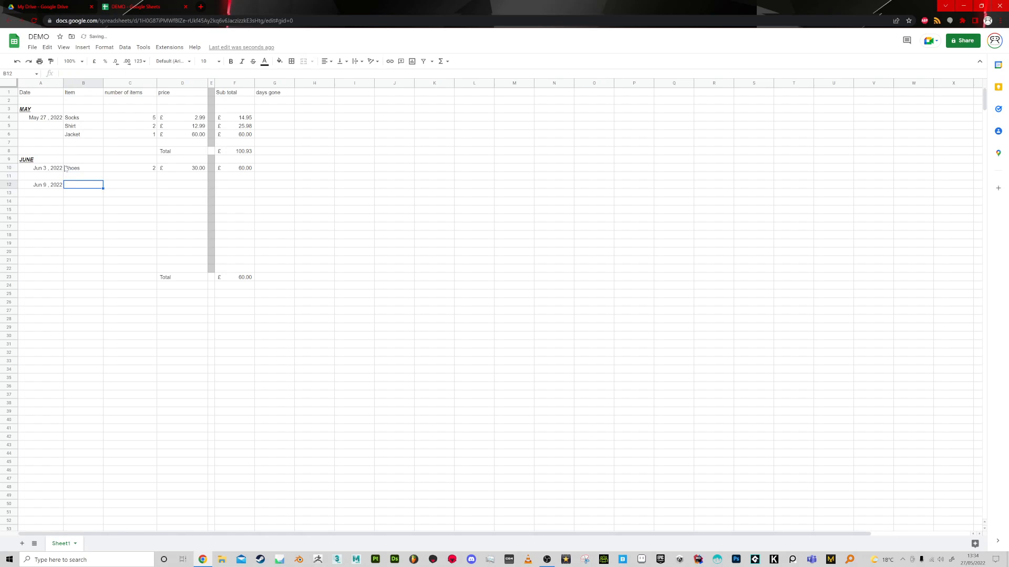
type("Hod")
key("Tab")
left_click(75, 188)
double_click(72, 184)
key("Return")
Enter 1 as the Hoodie's number of items in C12 and 24.99 as its price in D12.
left_click(150, 188)
type("1")
key("Tab")
type("2")
type("5")
key("BackSpace")
type("4.99")
key("Return")
Fill the sub total formula from F10 down to F22 and check the copied cells.
left_click(225, 186)
left_click(237, 169)
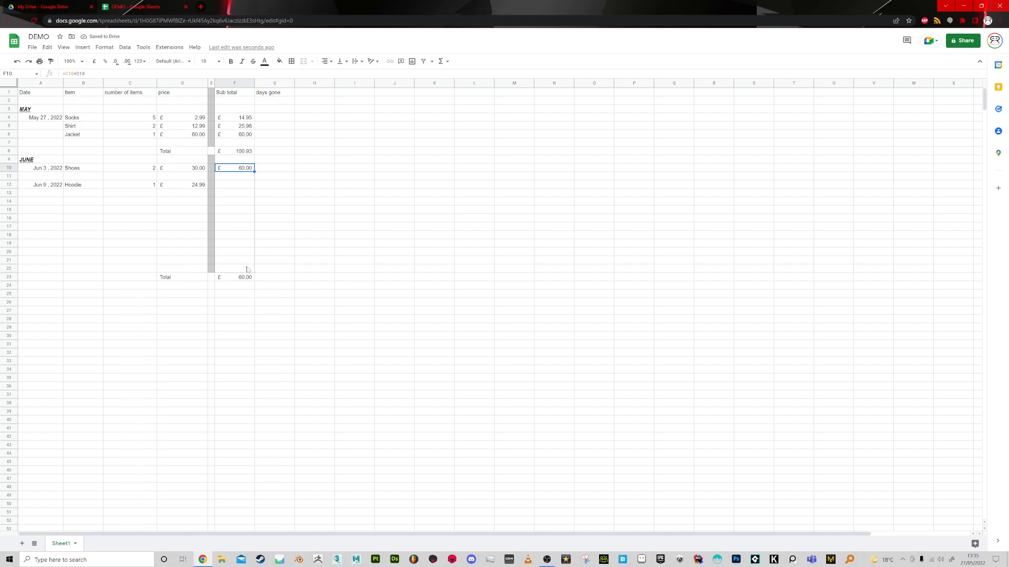
left_click_drag(254, 171, 247, 268)
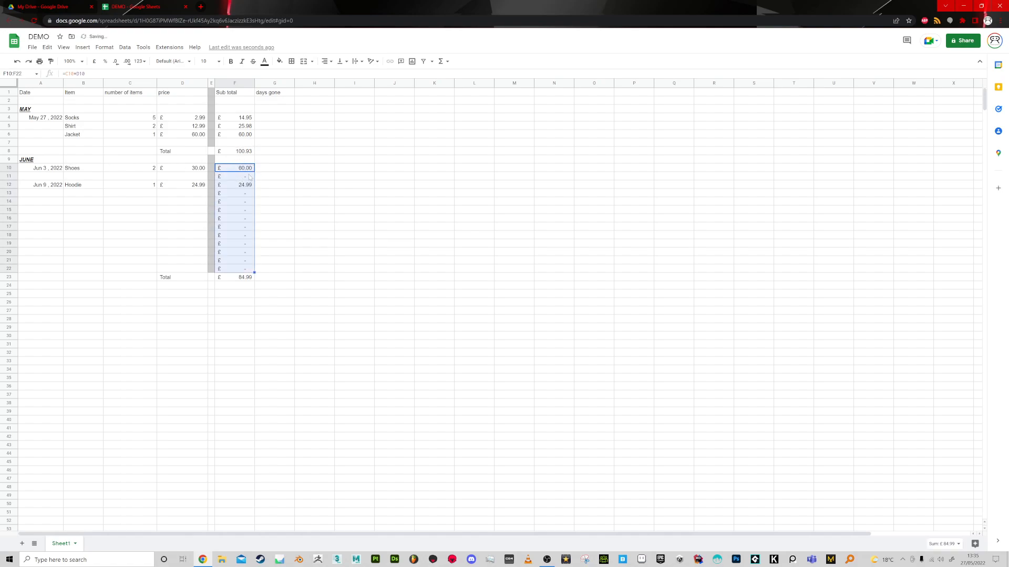
left_click(235, 177)
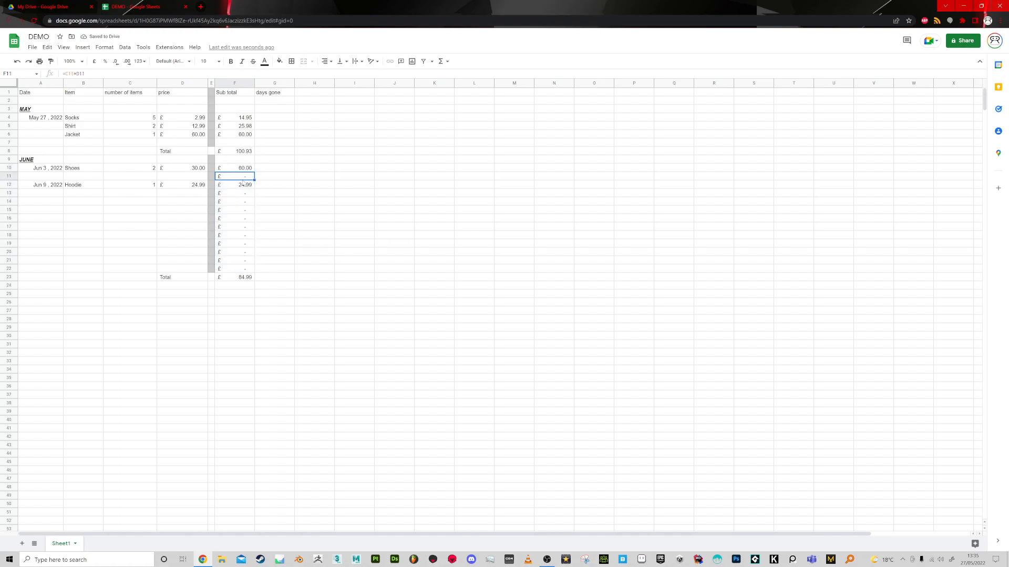
left_click(244, 171)
left_click(244, 179)
Clear the sub total formula in F22, just above the total.
left_click(222, 270)
key("Delete")
left_click(279, 288)
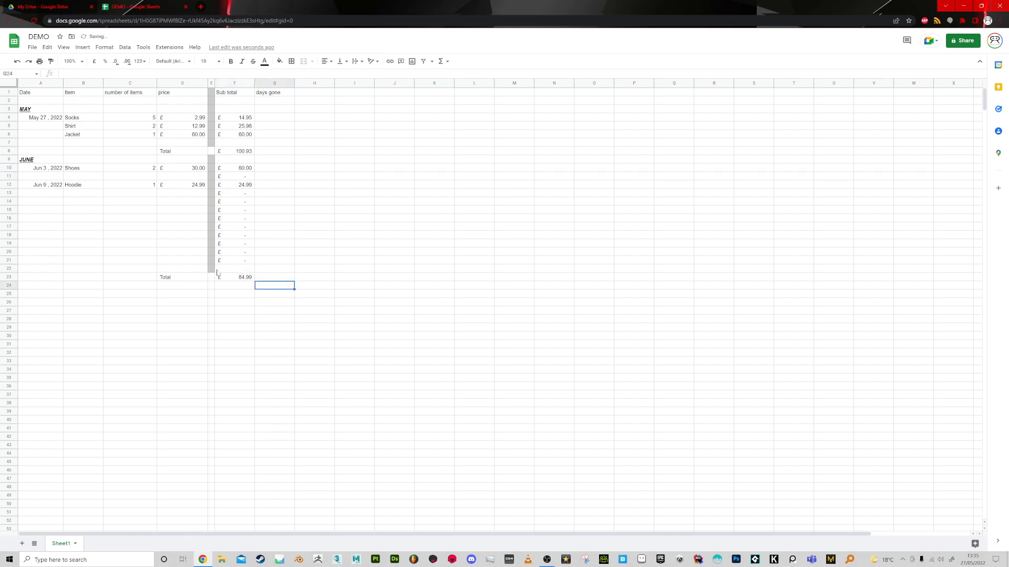
Add a bottom border to the cells A21:F21.
left_click_drag(38, 263, 232, 264)
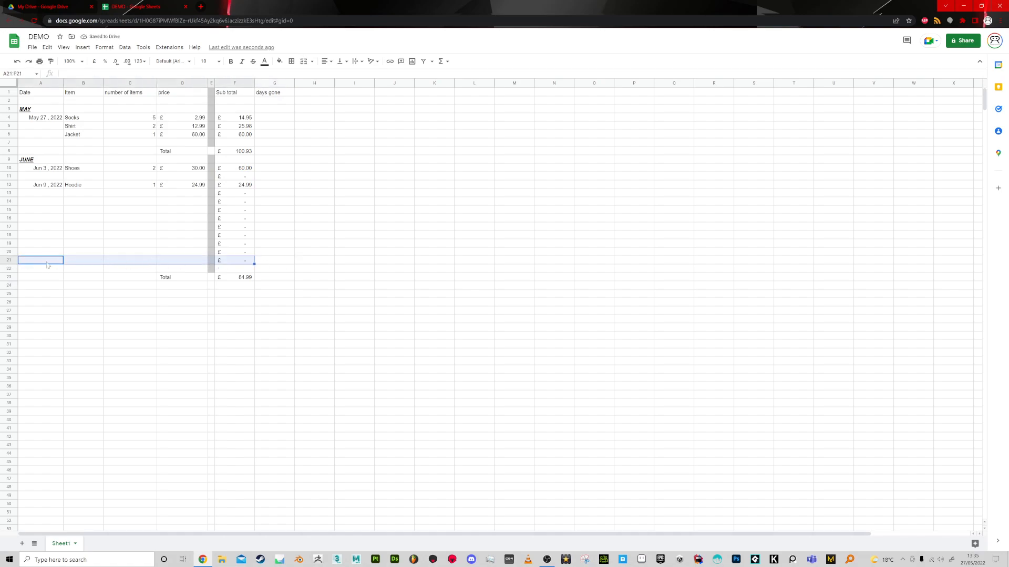
left_click(32, 284)
left_click_drag(36, 261, 221, 267)
left_click(292, 61)
left_click(328, 90)
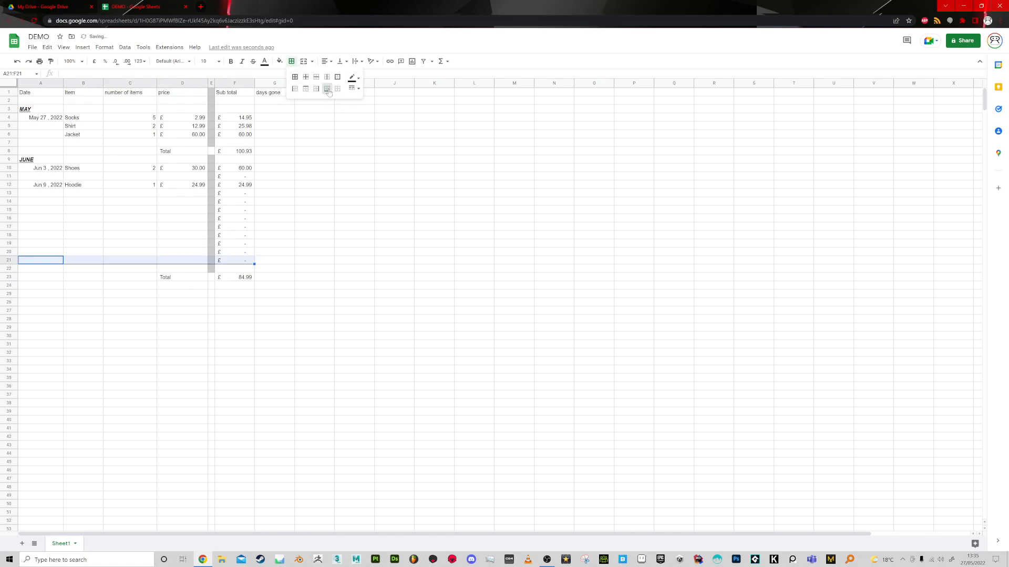
Extend the grey fill of the divider column from E22 to E23.
left_click(212, 279)
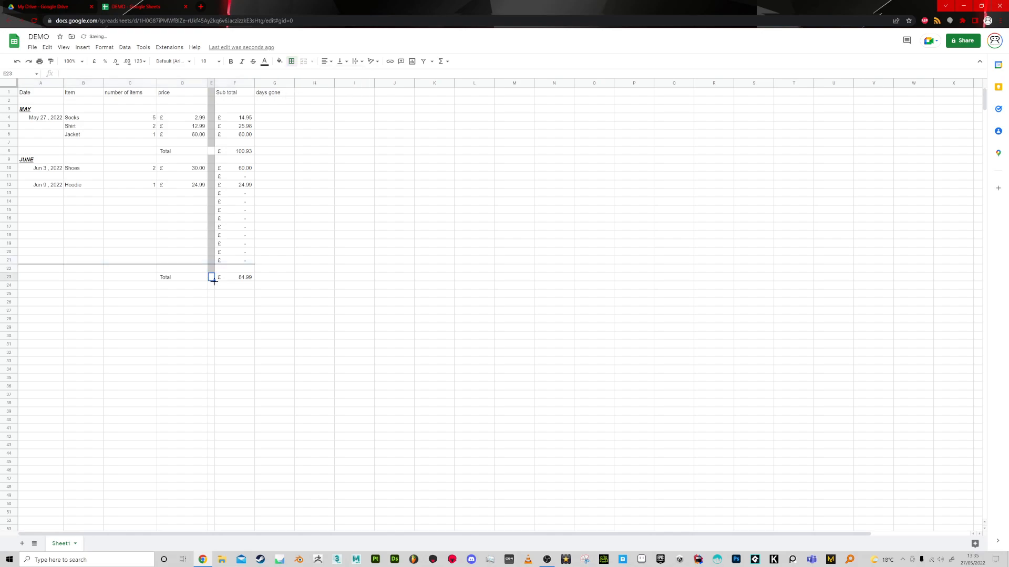
left_click(211, 269)
left_click_drag(214, 273, 213, 278)
left_click(227, 295)
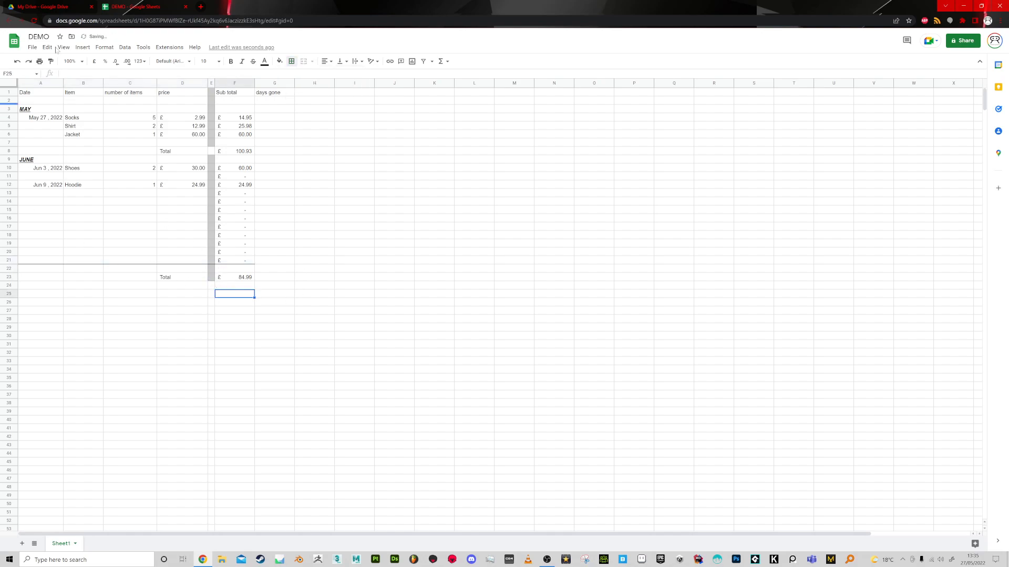
Clear the days gone heading in G1 and check the sum formulas in F23 and F8.
left_click(270, 101)
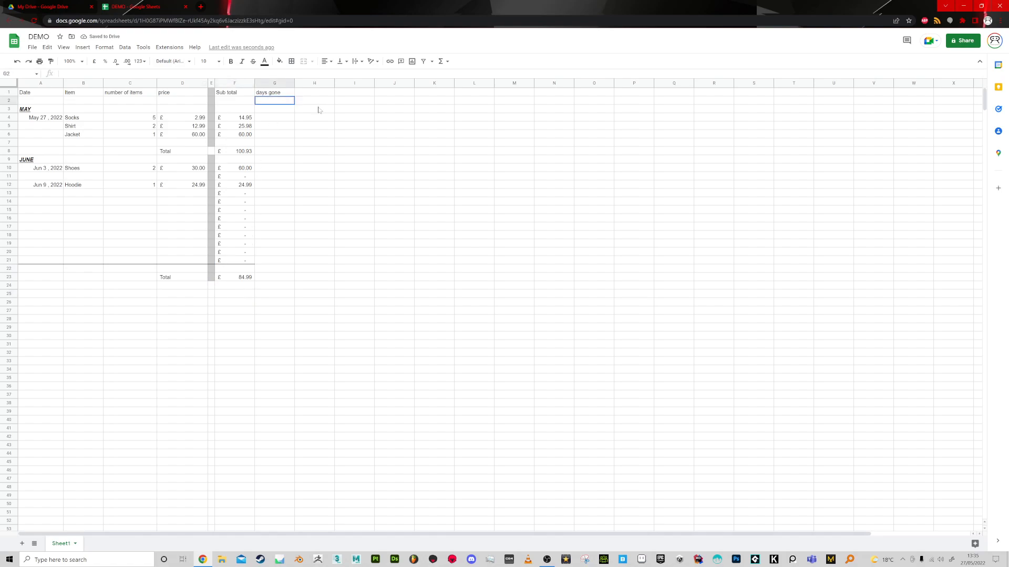
left_click_drag(291, 93, 290, 92)
left_click(274, 255)
left_click(241, 279)
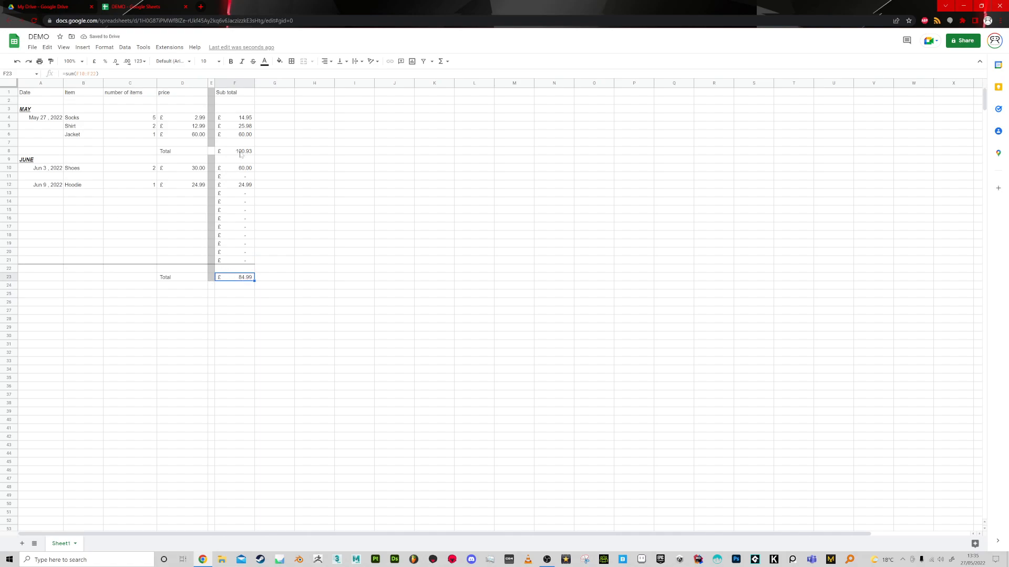
left_click(241, 153)
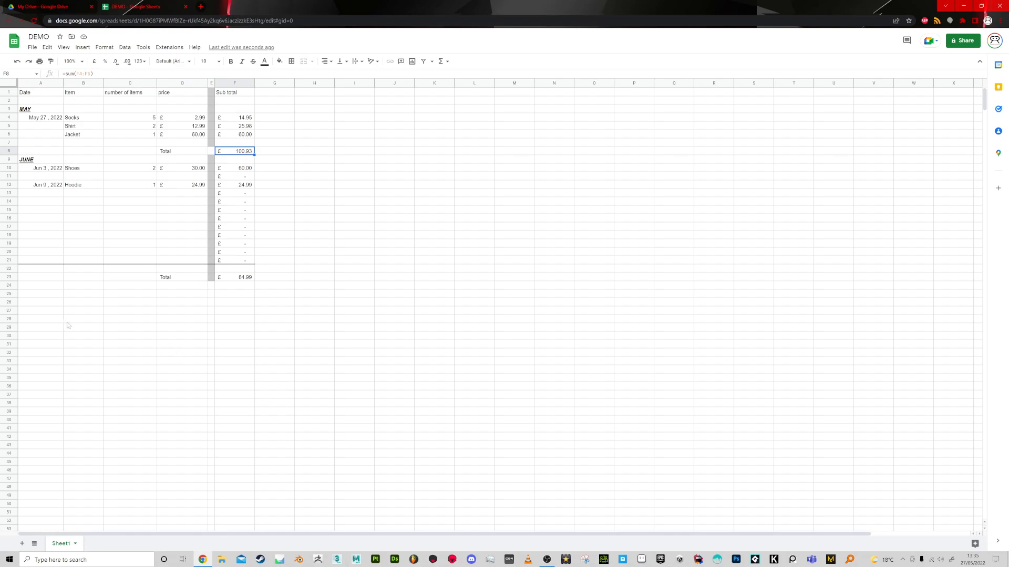
Start a new table with the headings Label in A27 and Amount in B27.
left_click(35, 310)
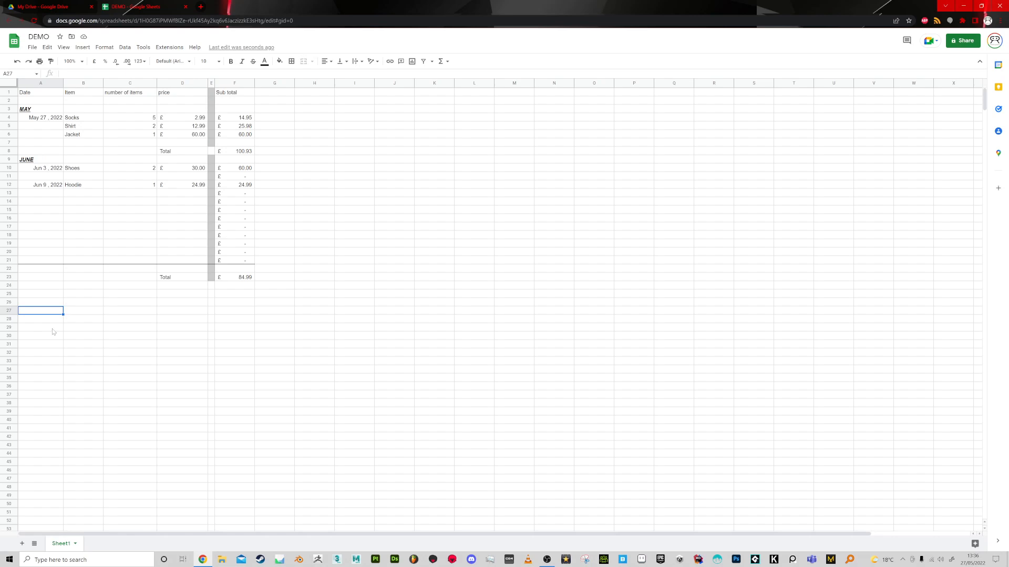
type("Label")
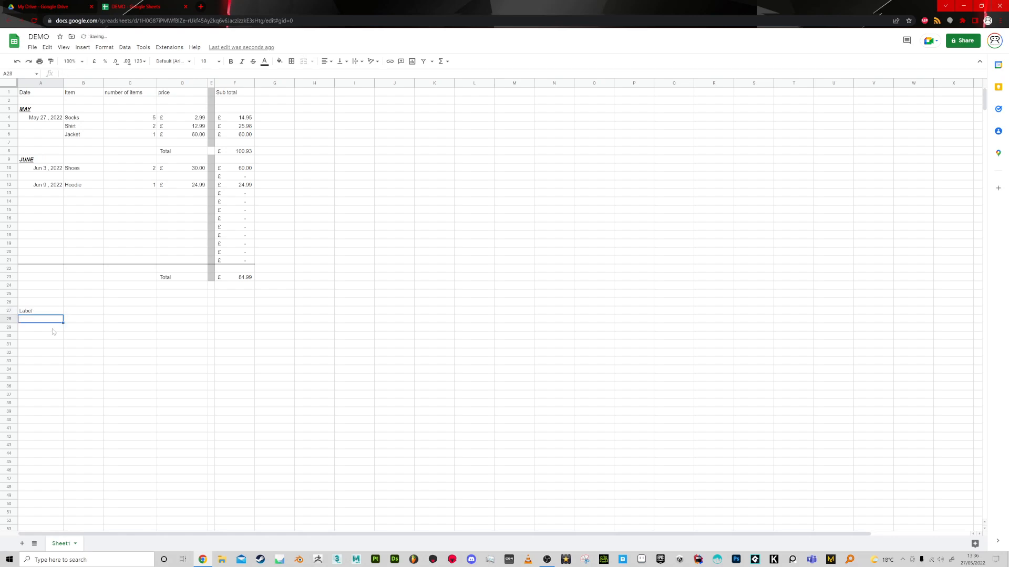
key("Tab")
type("Amount")
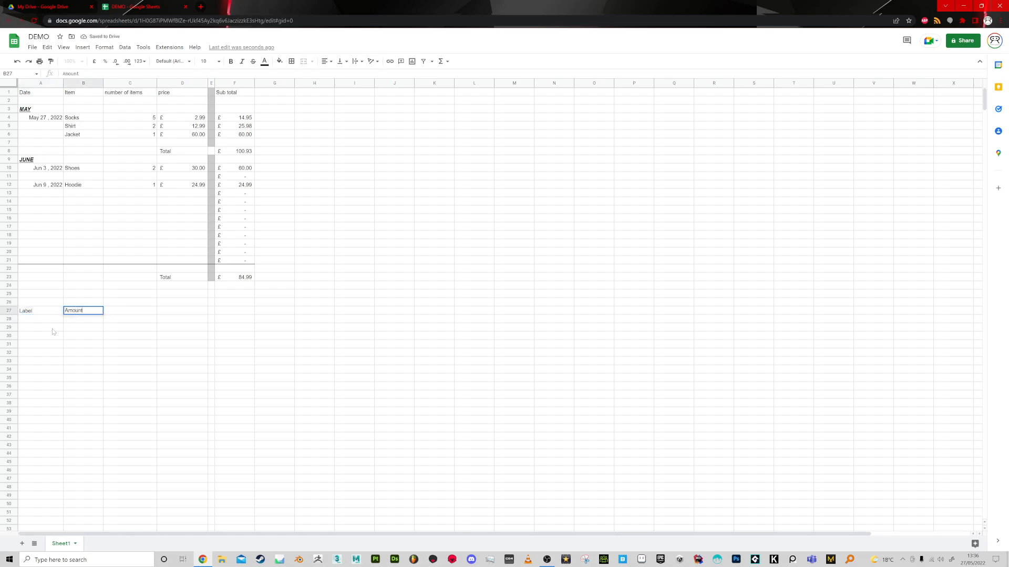
key("Return")
key("Up")
key("Right")
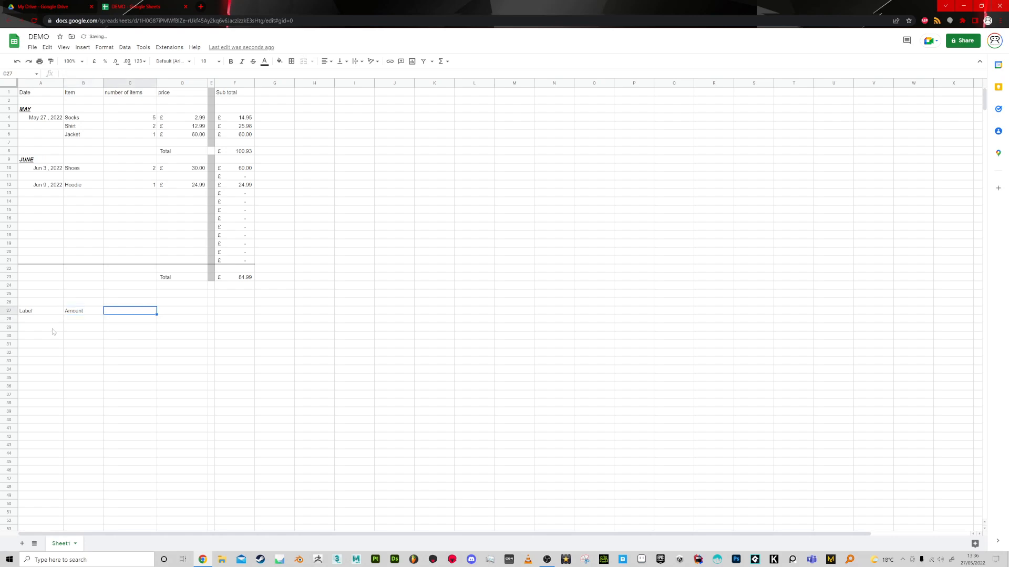
Enter the label Tea in A29 with the amount 5 in B29.
key("Down")
key("Left")
key("Down")
key("Left")
type("Tea")
key("Tab")
type("5")
key("Return")
Add the label Coffee in A30 with the amount 12 in B30.
type("CoFFEE")
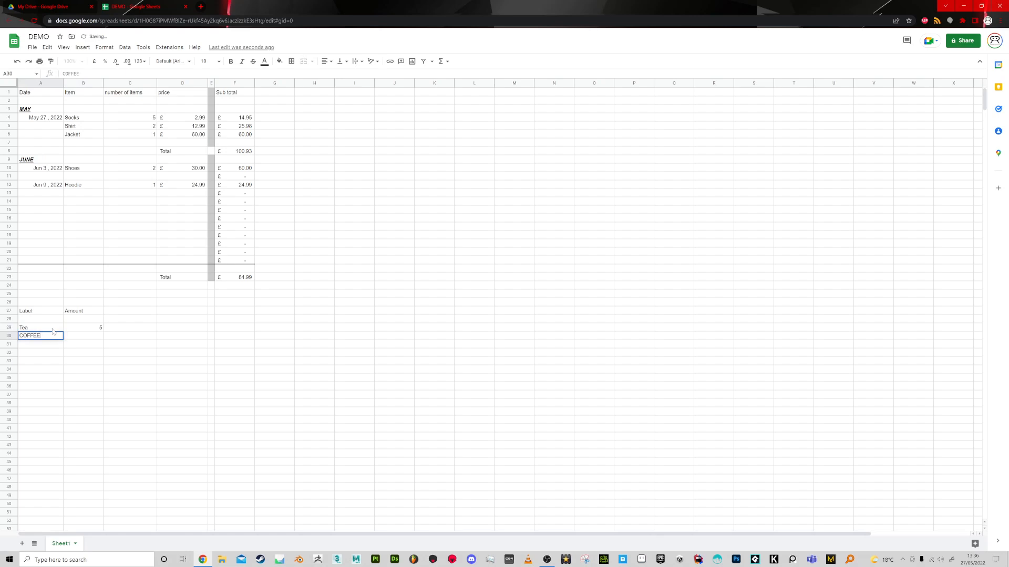
key("Tab")
key("Left")
type("Coffee")
key("Tab")
type("12")
key("Return")
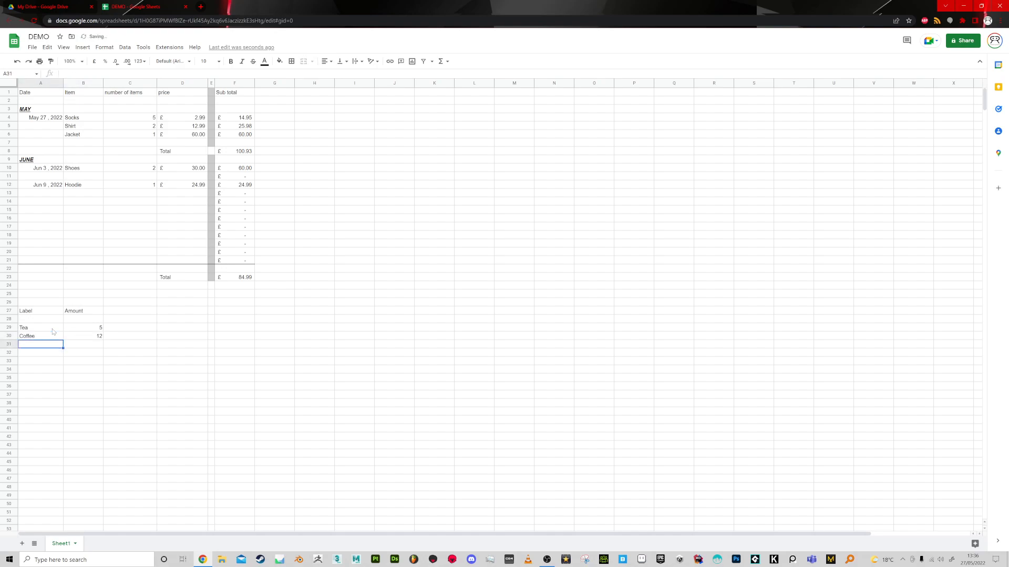
Add IceTea with the amount 3 in row 31 and Tea with the amount 4 in row 32.
type("IceTea")
key("Tab")
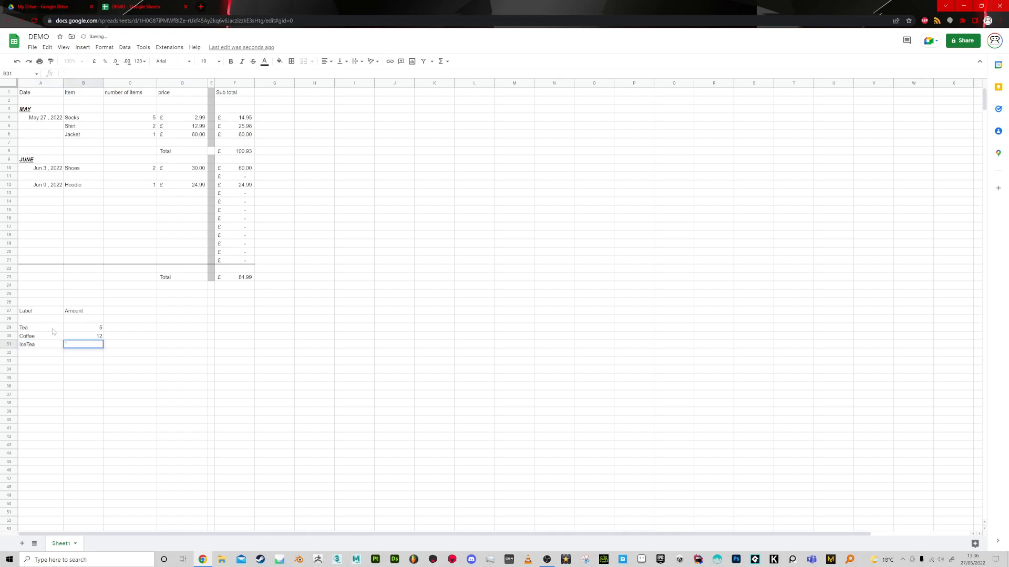
key("Return")
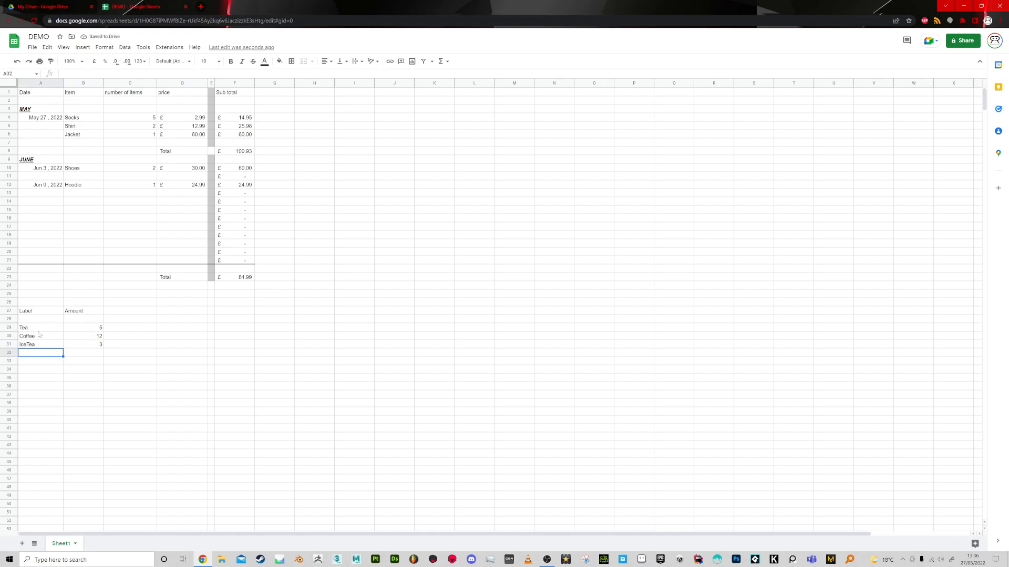
type("t")
type("T")
type("Tea")
key("Tab")
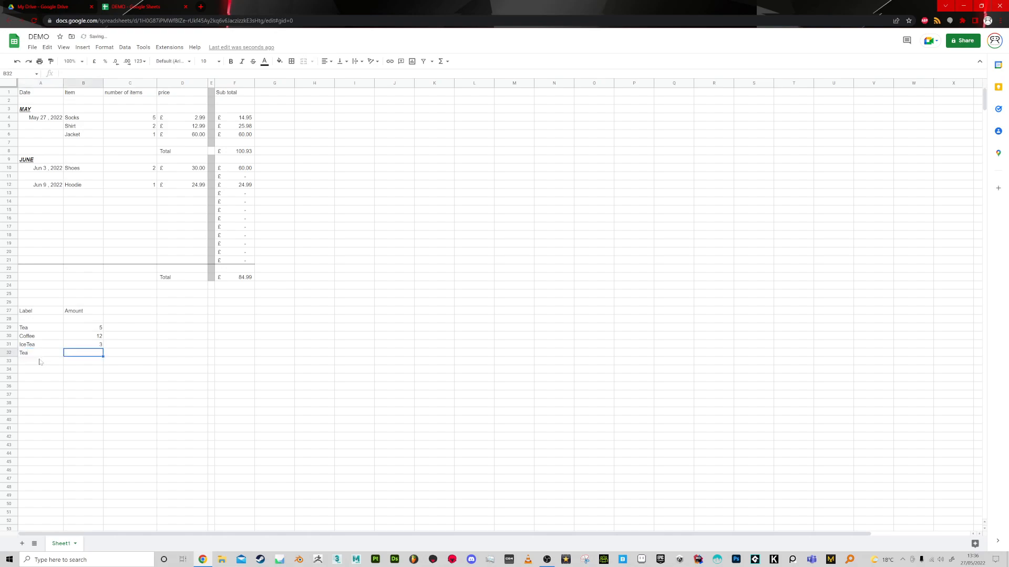
type("4")
key("Return")
Add Coffee with the amount 16 in row 33 and IceTea with the amount 1 in row 34.
type("Coffee")
key("Tab")
type("16")
key("Return")
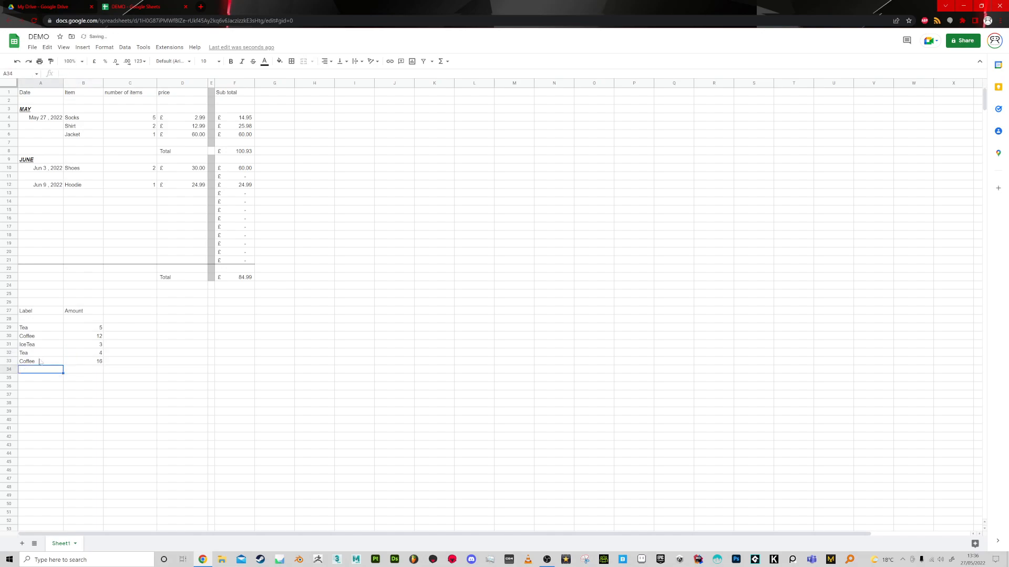
type("Ice")
key("Tab")
type("1")
key("Return")
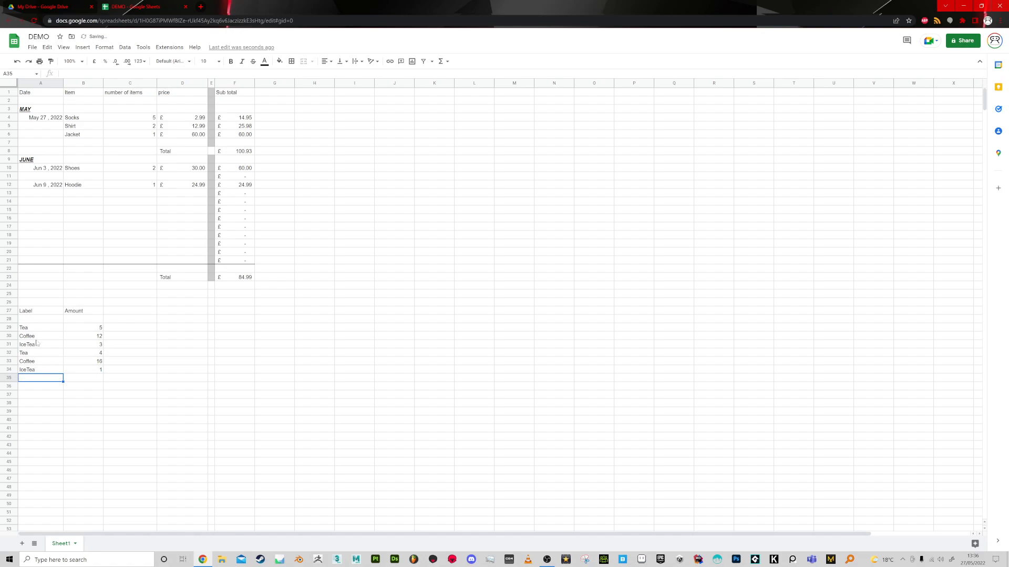
Select the two Tea amounts in B29 and B32 together and examine their sum and other summary statistics.
left_click_drag(32, 329, 33, 371)
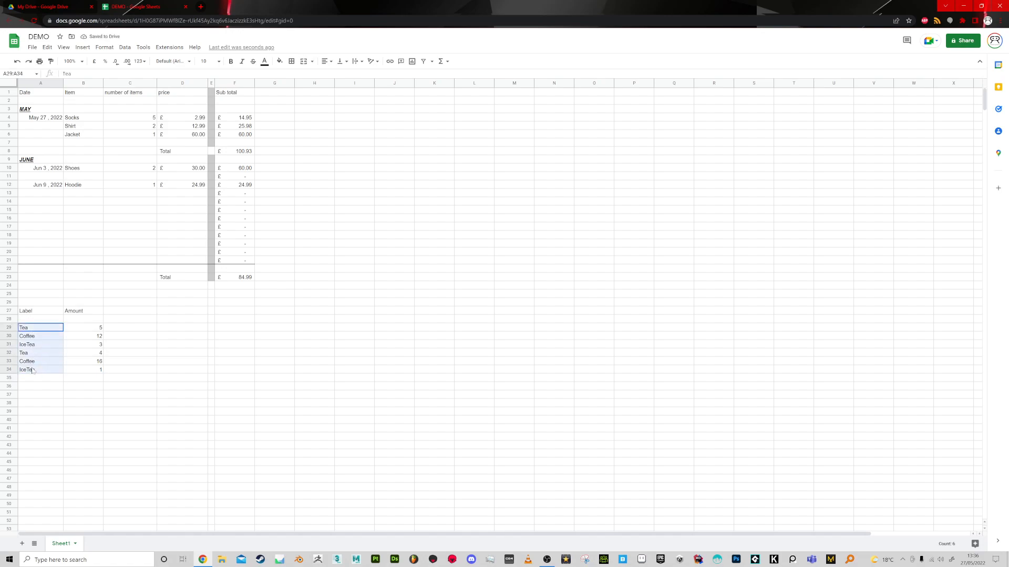
left_click(83, 329)
left_click(92, 353, "ctrl")
left_click(91, 331)
left_click(92, 353, "ctrl")
left_click(93, 332)
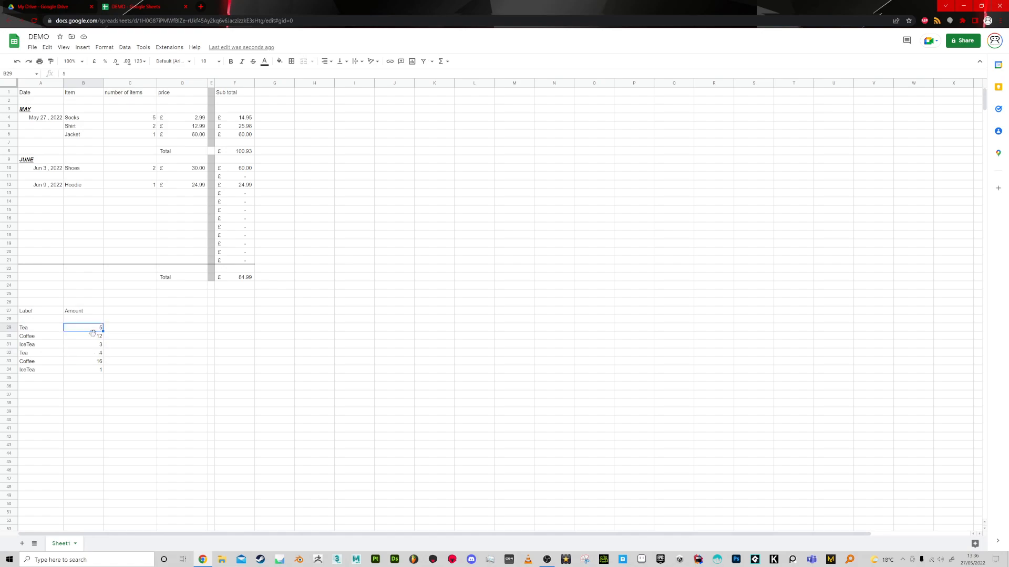
left_click(92, 353, "ctrl")
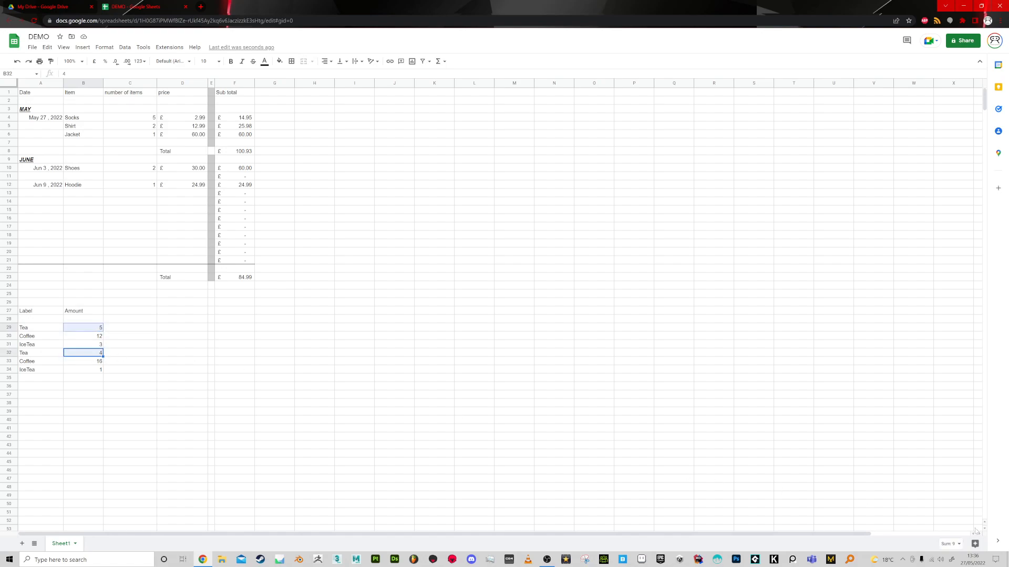
left_click(951, 546)
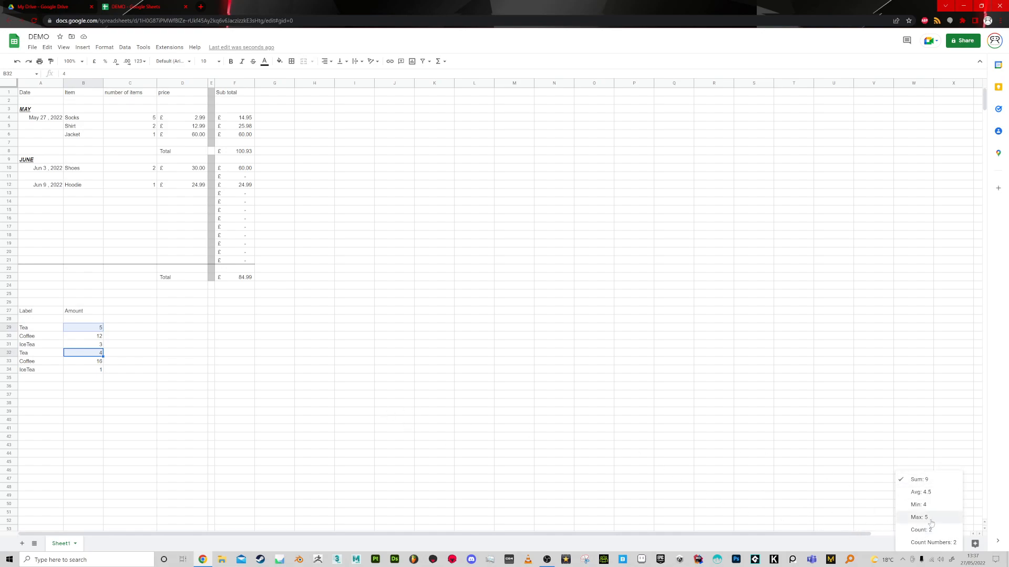
left_click(766, 473)
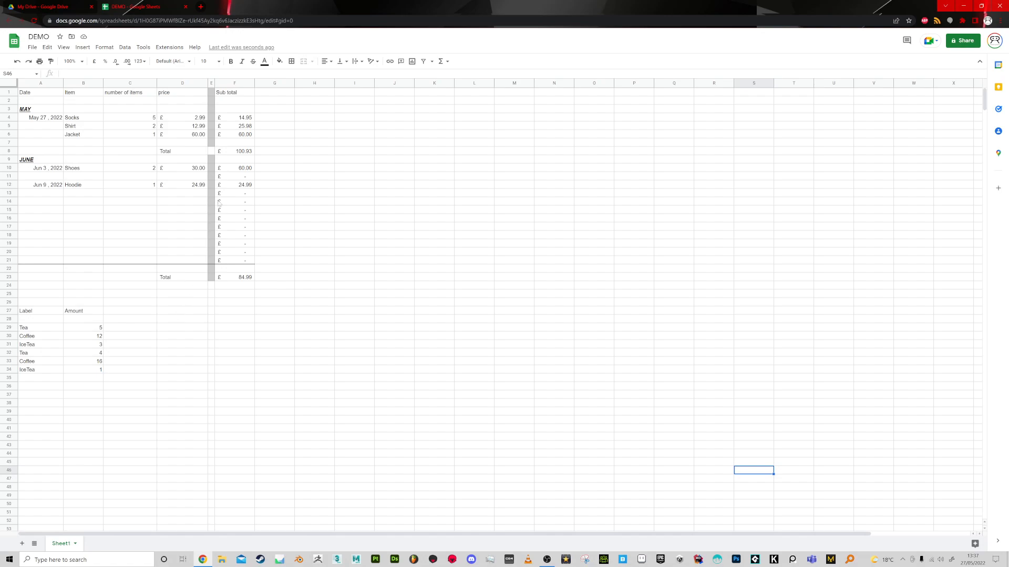
Check the total formula in F23 and start a SUMIF formula in C27.
left_click(241, 278)
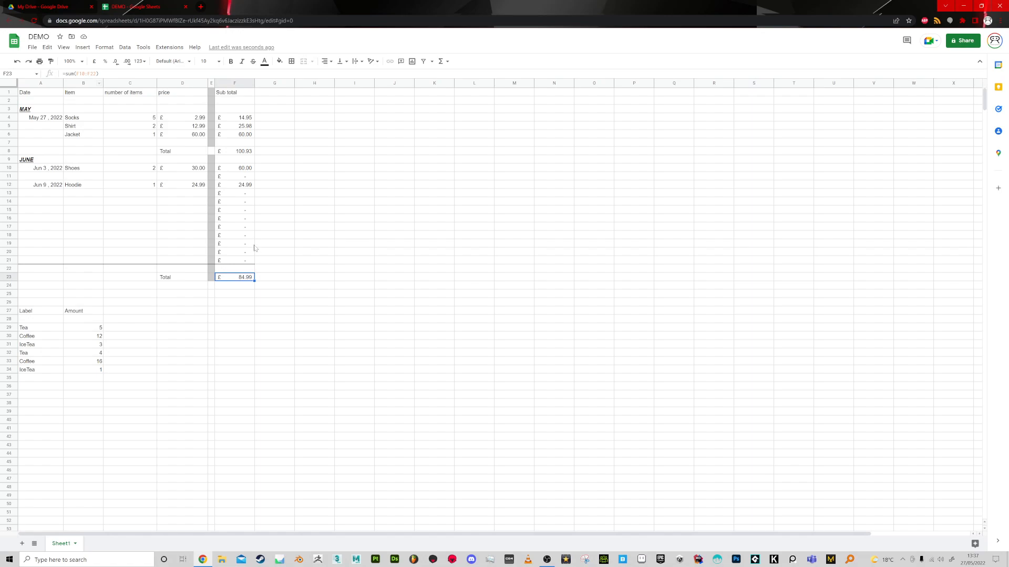
left_click_drag(40, 329, 40, 373)
left_click(143, 345)
left_click(150, 312)
type("=sufi")
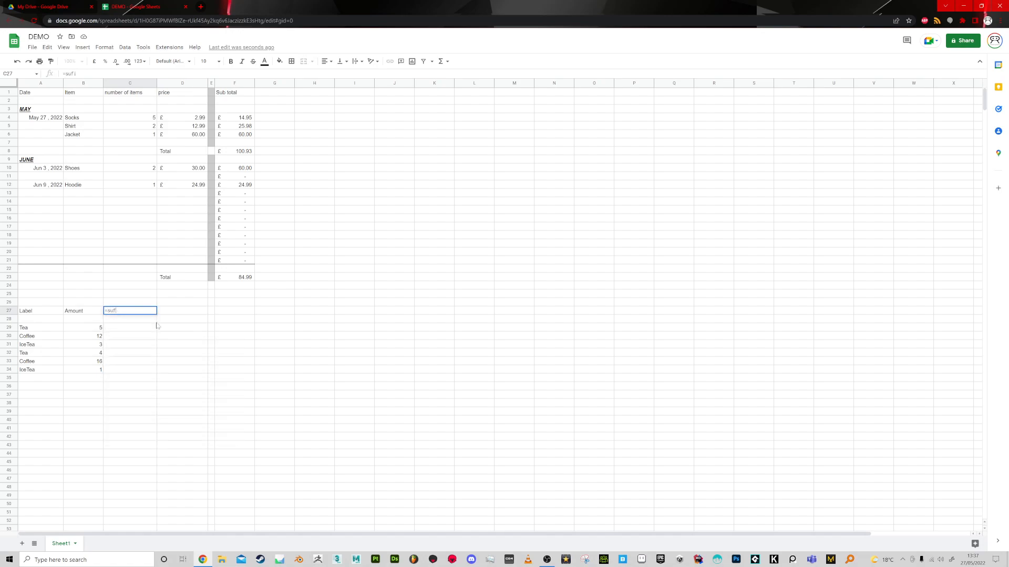
key("BackSpace")
type("mif")
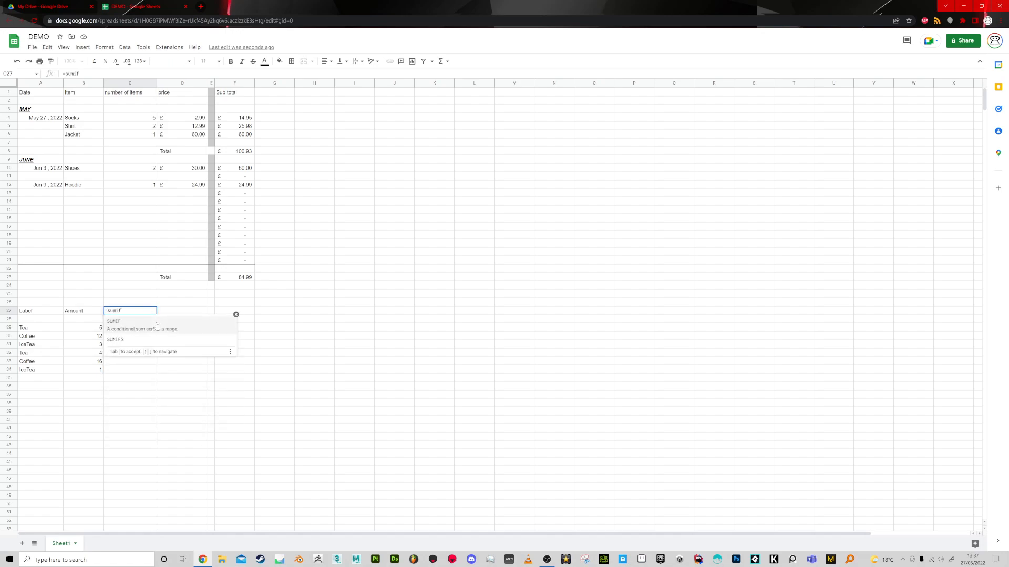
type("(")
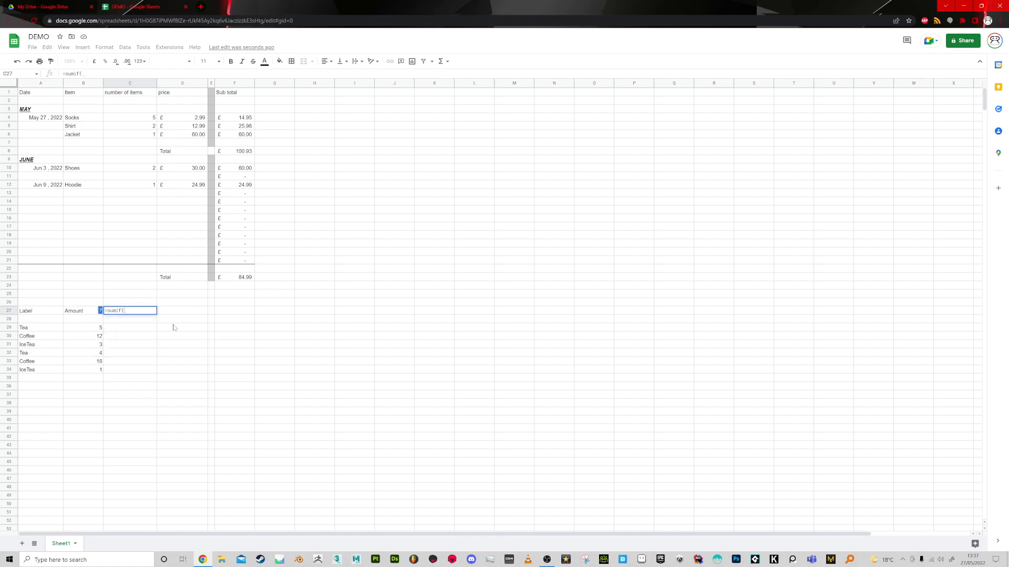
Open the Google Sheets function list and filter it for sumif to examine the SUMIF syntax.
double_click(114, 311)
right_click(113, 312)
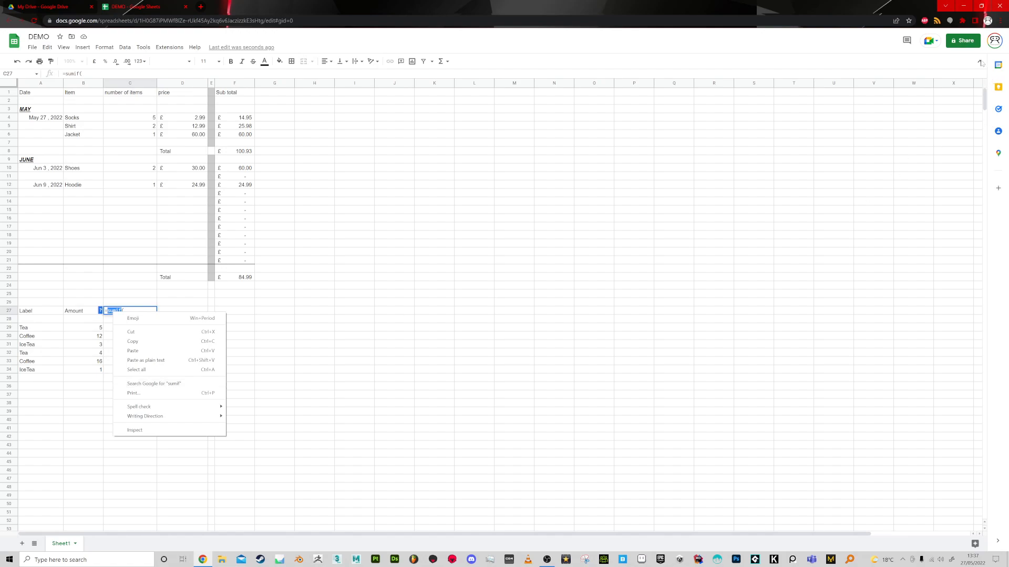
left_click(194, 47)
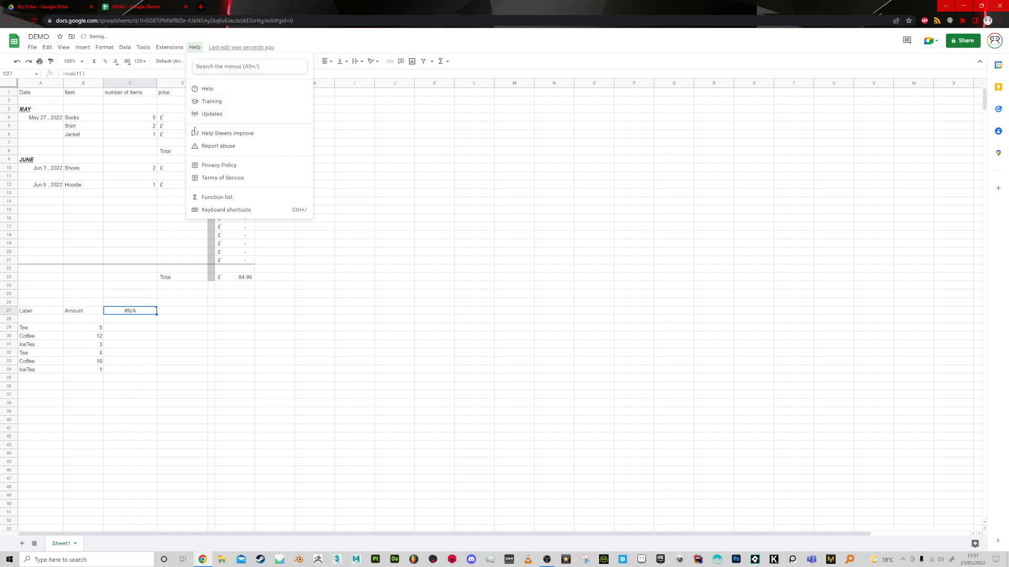
left_click(207, 200)
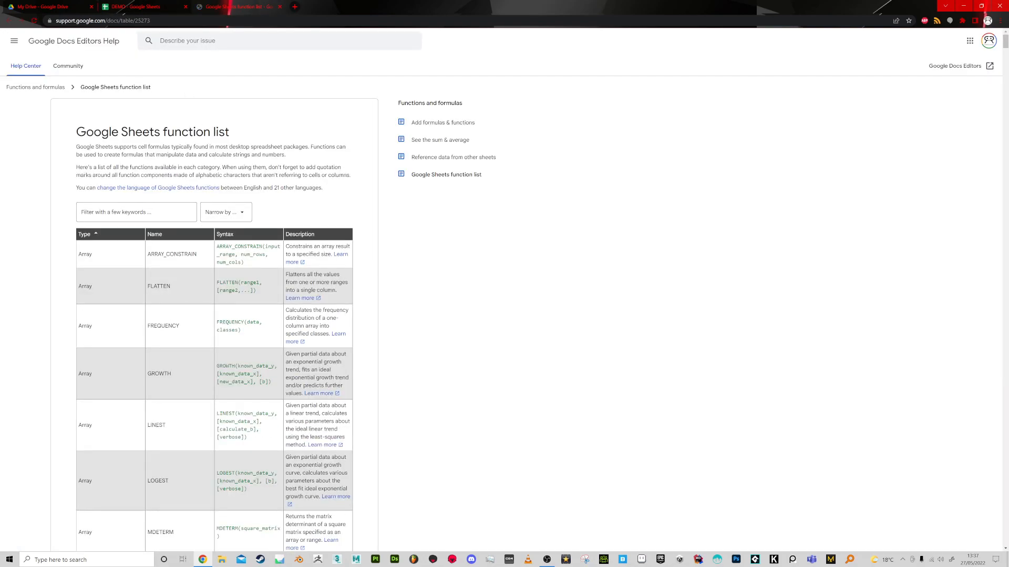
type("sumif")
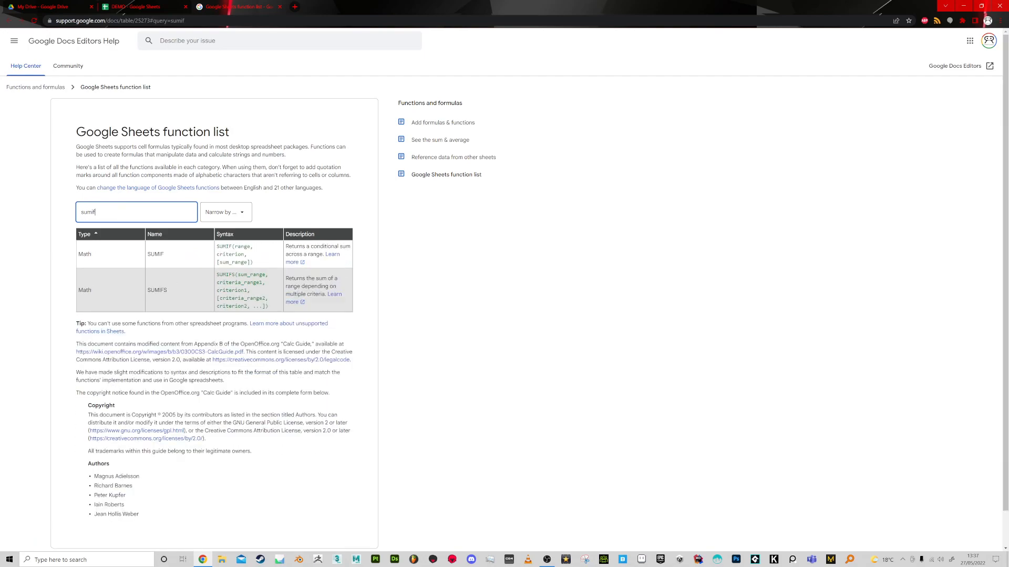
left_click(169, 263)
left_click_drag(254, 247, 216, 261)
left_click(218, 259)
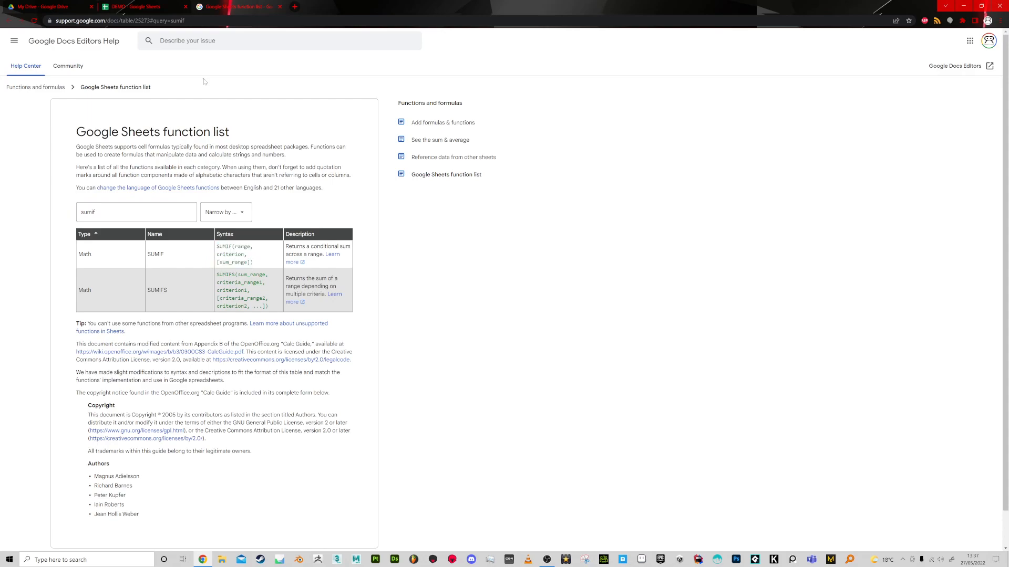
Return to the DEMO spreadsheet and fill in the C27 SUMIF formula with range A29:A34, criterion "Tea" and sum range B29:B34.
left_click(152, 9)
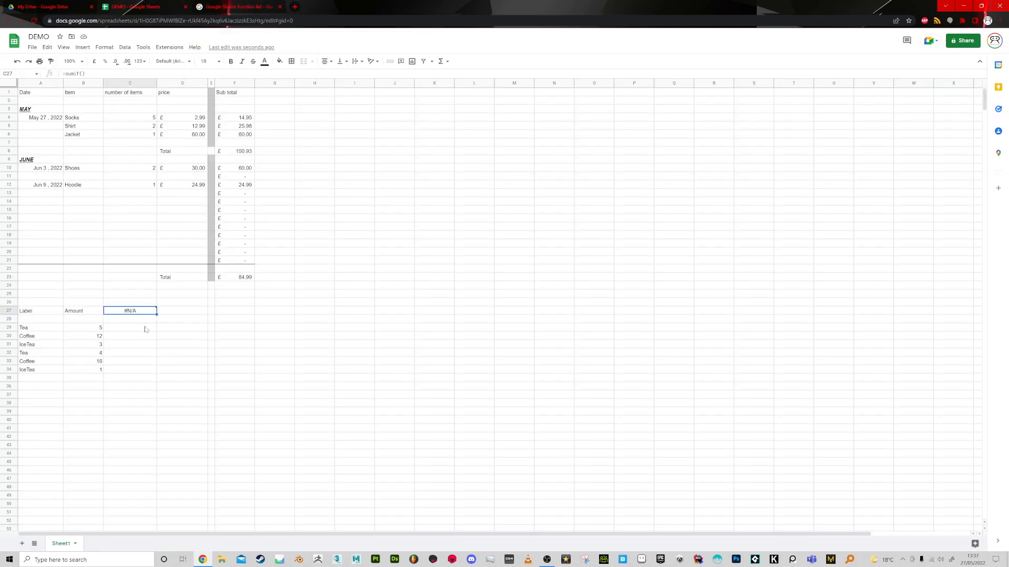
left_click(143, 322)
left_click(145, 313)
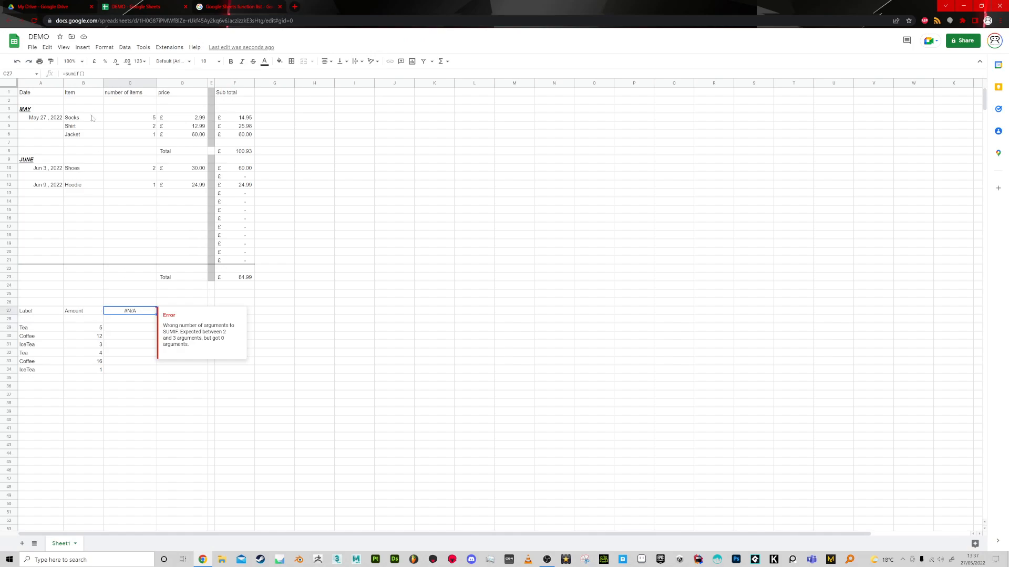
left_click(79, 74)
key("Delete")
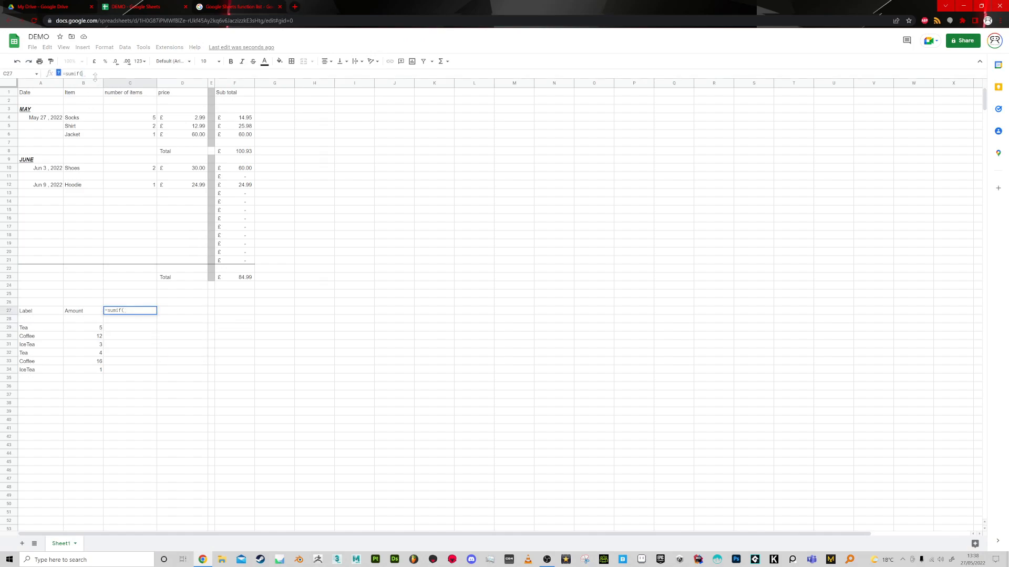
left_click_drag(42, 329, 44, 374)
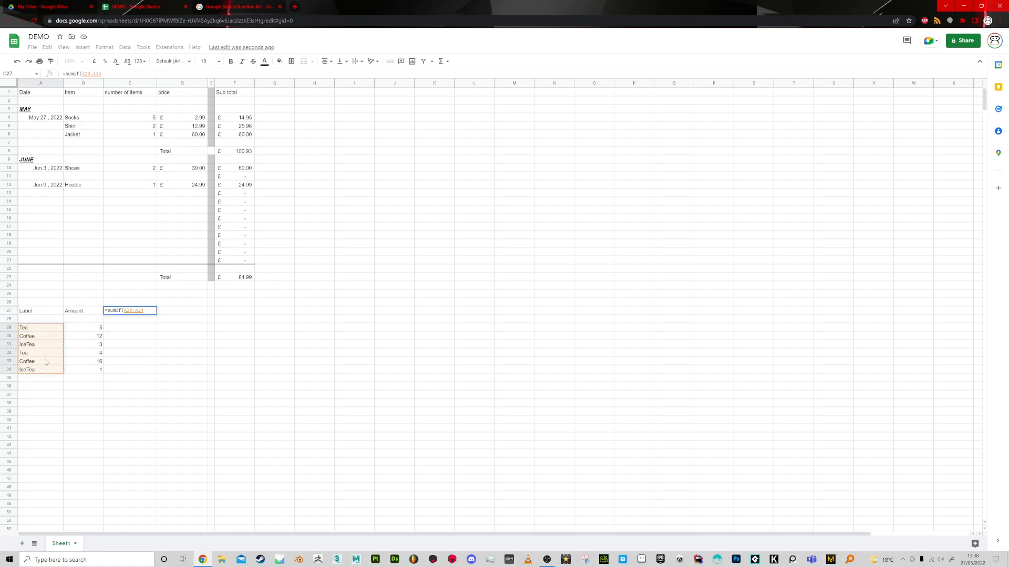
type(",\"")
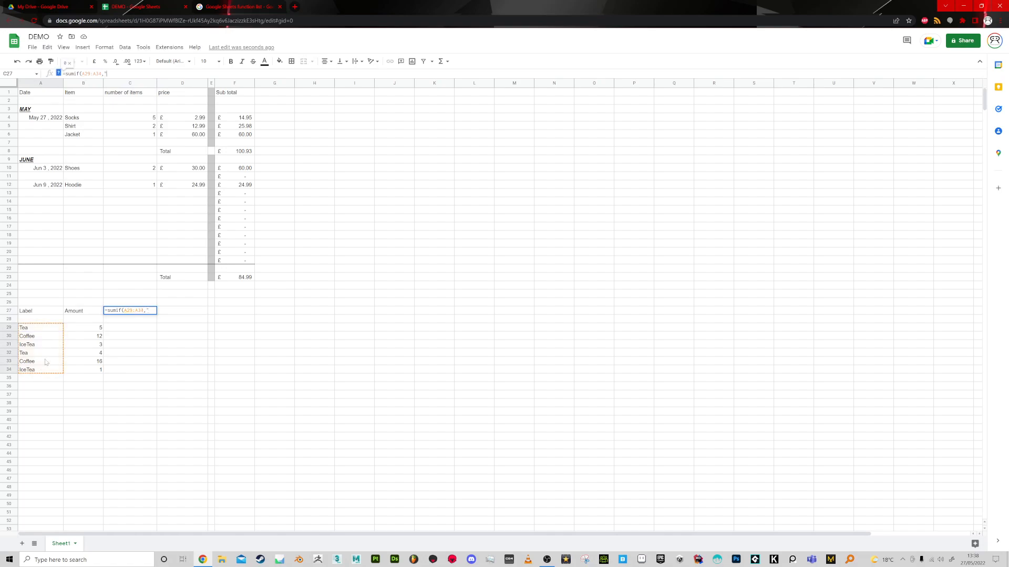
type("Tea\",")
left_click_drag(95, 329, 97, 375)
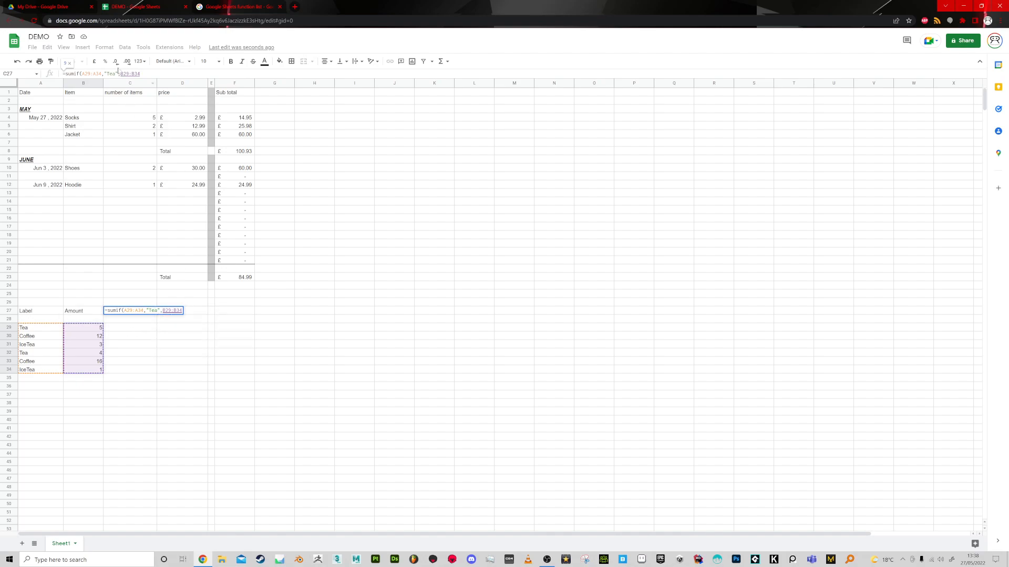
Change the criterion in the C27 SUMIF formula to "TEA" and complete the formula.
left_click_drag(115, 74, 109, 74)
type("EA")
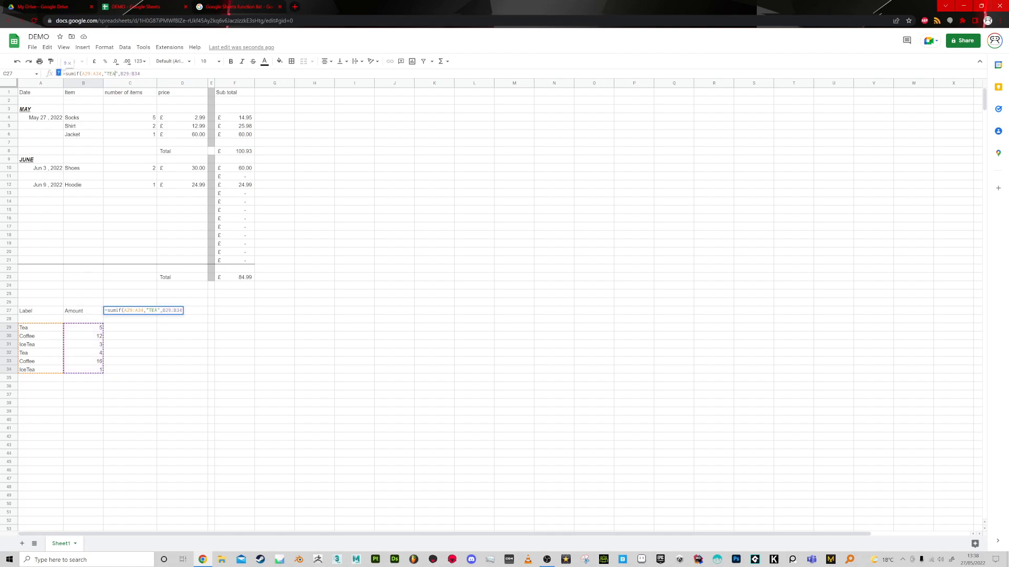
left_click(141, 74)
key("Return")
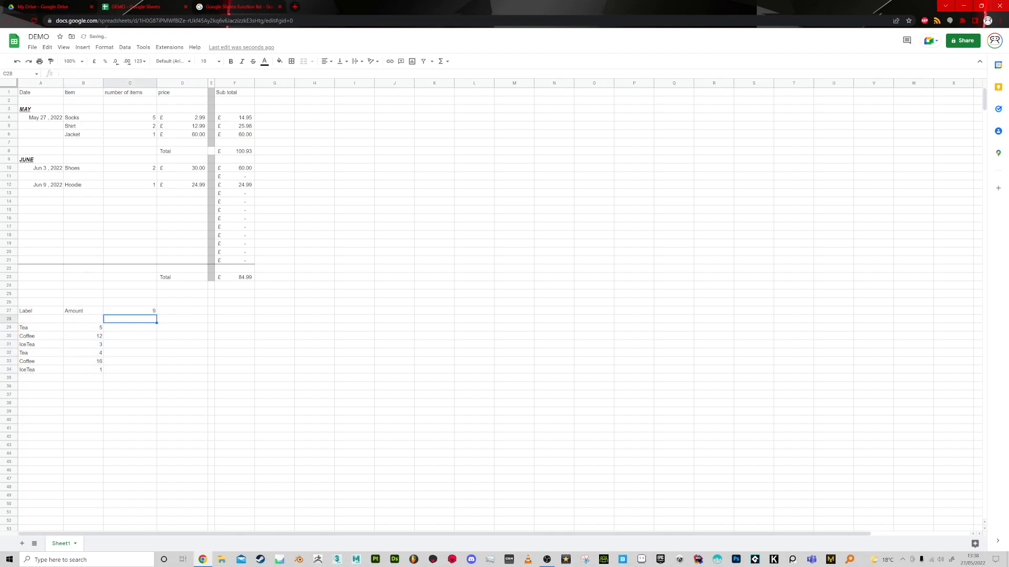
Copy the C27 formula cell into G29 and compare the cell references in both formulas.
left_click(152, 313)
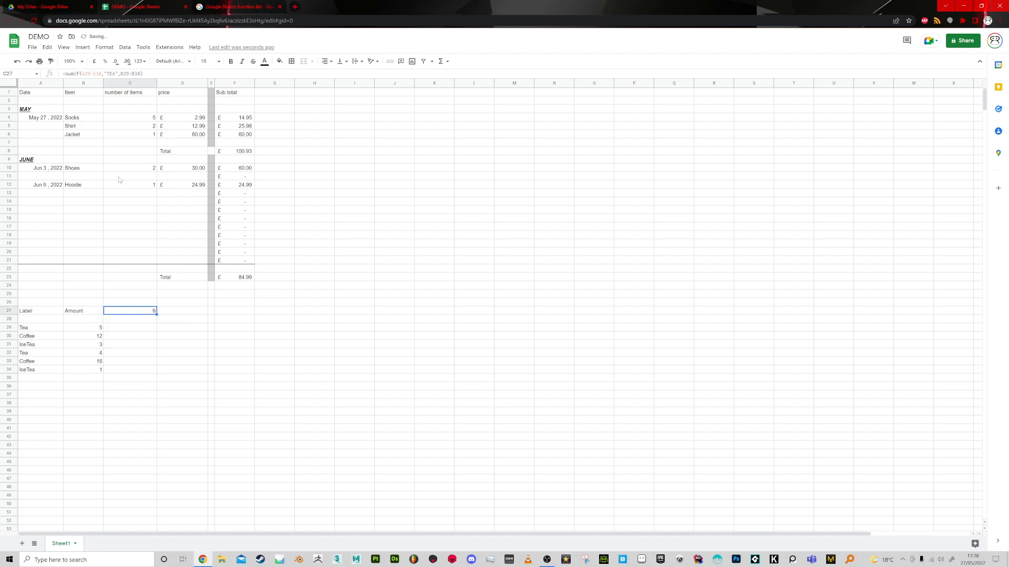
key("ctrl+c")
left_click(268, 330)
key("ctrl+v")
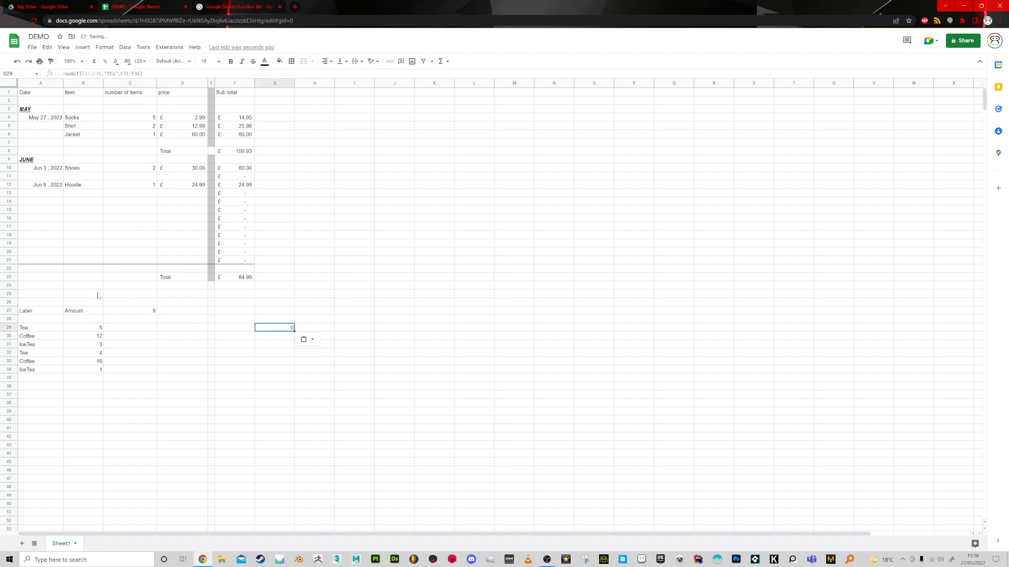
left_click(127, 314)
left_click(293, 331)
left_click(145, 312)
left_click(292, 329)
left_click(145, 314)
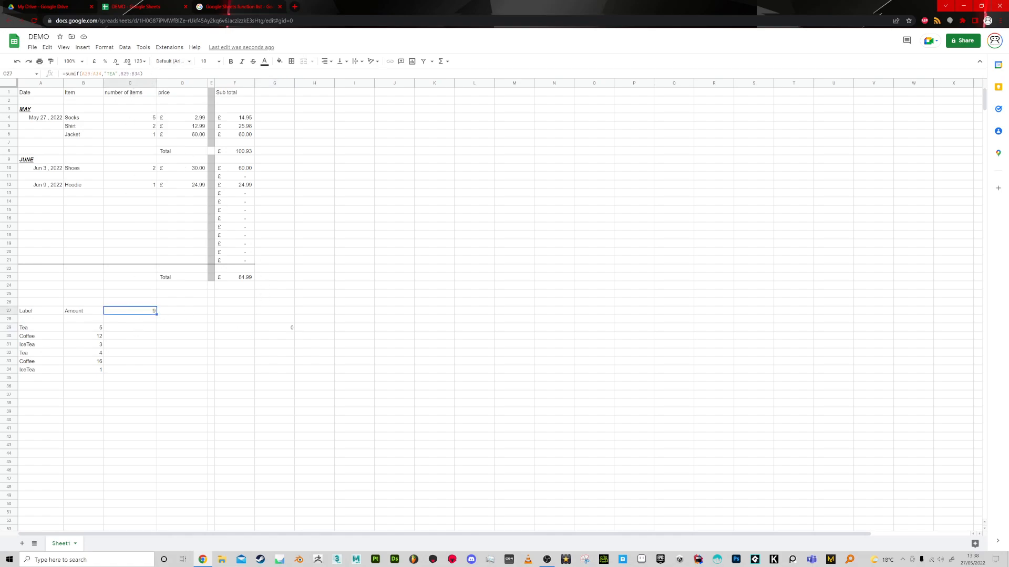
Copy the exact formula text from C27 into G29.
left_click_drag(144, 74, 58, 77)
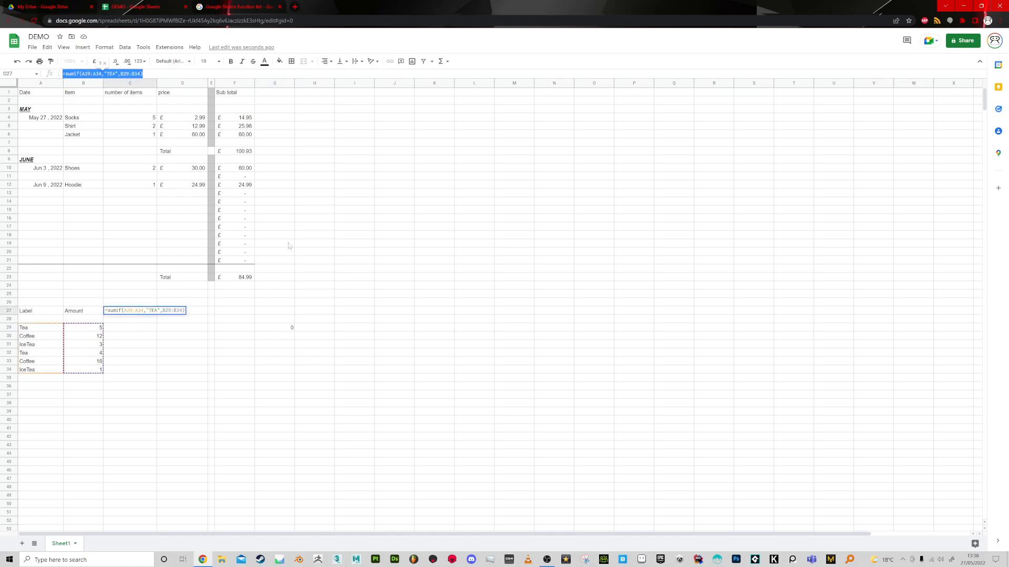
left_click(286, 329)
key("ctrl+v")
left_click_drag(285, 346, 267, 339)
Copy the C27 result and paste it as a plain value into each cell from G30 to G34.
left_click(150, 311)
key("ctrl+c")
left_click(283, 341)
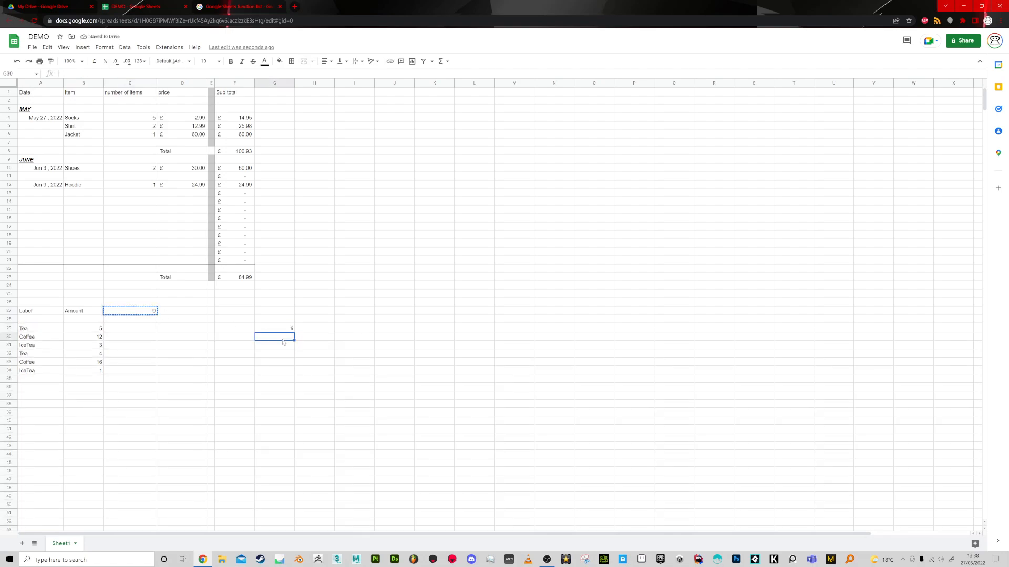
key("ctrl+v")
key("Down")
key("ctrl+v")
key("Down")
key("ctrl+v")
key("Down")
key("ctrl+v")
key("Down")
key("ctrl+v")
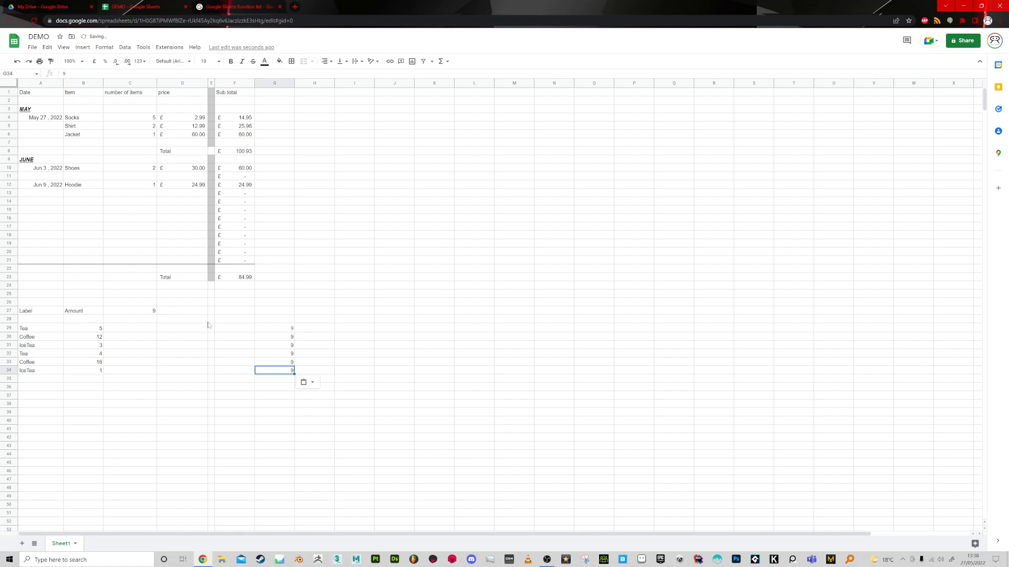
Paste the copied C27 value into the empty cells H24 and K30 as well.
left_click(153, 312)
left_click(323, 288)
key("ctrl+v")
left_click(429, 338)
key("ctrl+v")
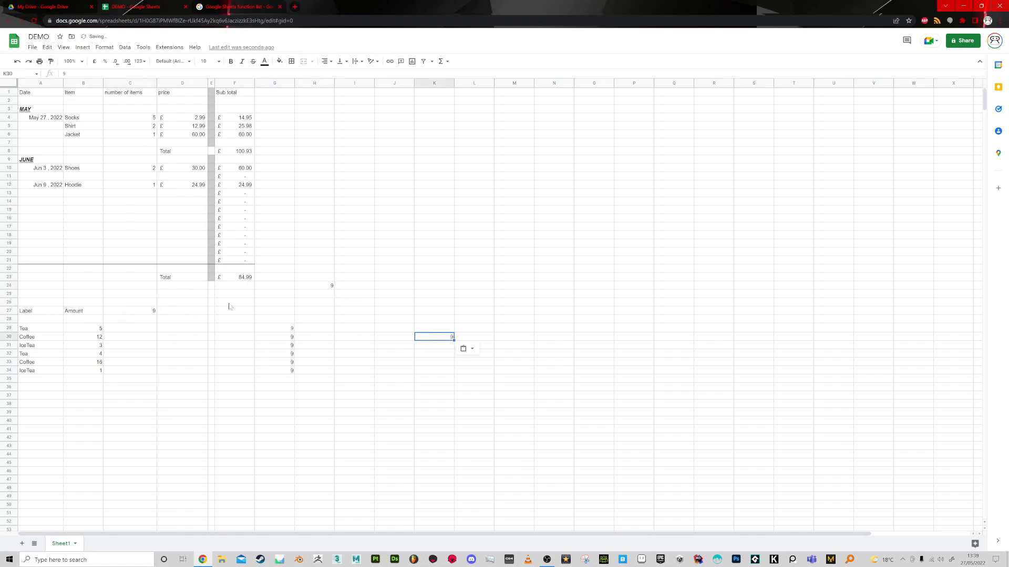
Clear all the test copies of the C27 result from columns G, H and K.
left_click(154, 313)
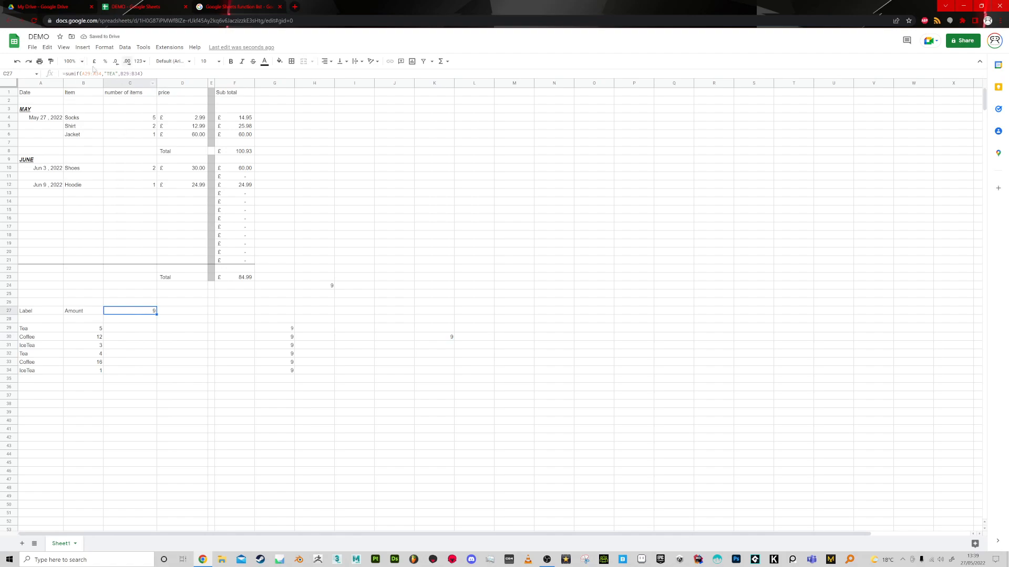
mouse_move(287, 278)
left_mouse_down()
mouse_move(525, 282)
mouse_move(496, 284)
mouse_move(488, 390)
left_mouse_up()
left_click(238, 361)
Enter the label "Total Teas" in F29 and start another total label in F30.
left_click(238, 328)
type("Total Teas")
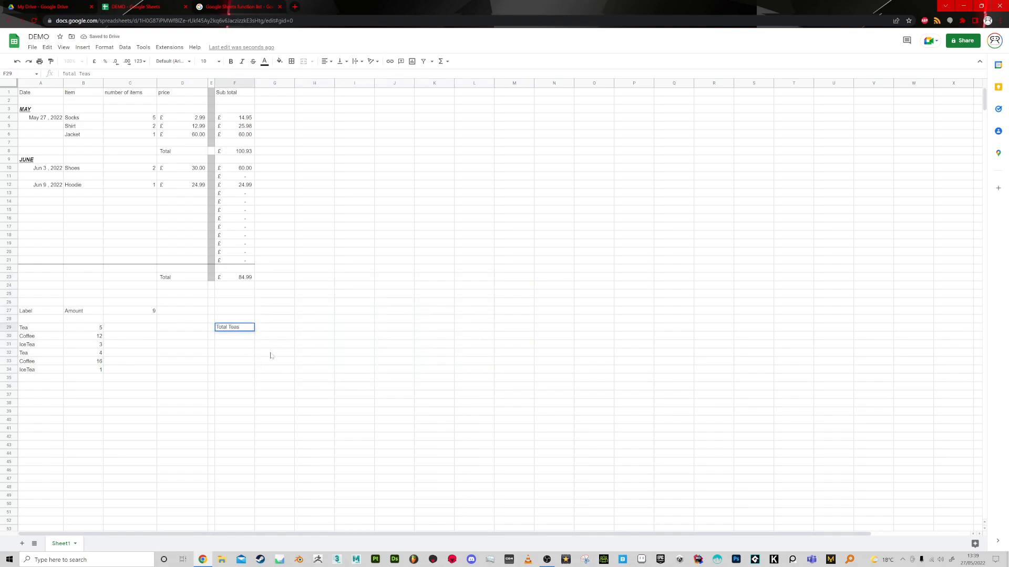
key("Tab")
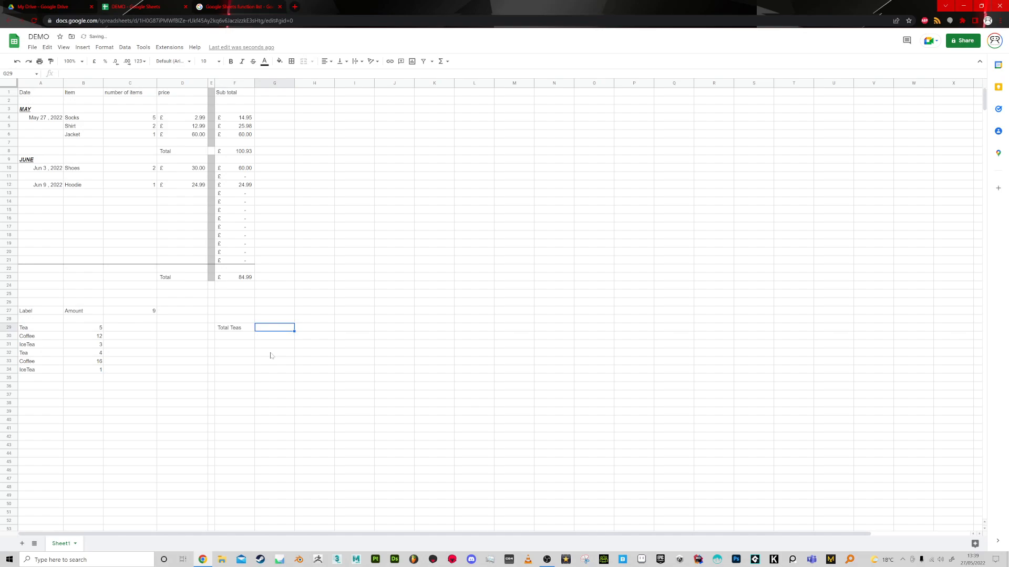
key("Left")
key("Down")
type("Total Teas")
Enter the heading "Totals" in F27 and the labels "Tea", "Coffee" and "IceTea" in F29 to F31.
key("Up")
key("Up")
key("Up")
type("Totals")
key("Return")
key("Down")
type("Tea")
key("Return")
type("Coff")
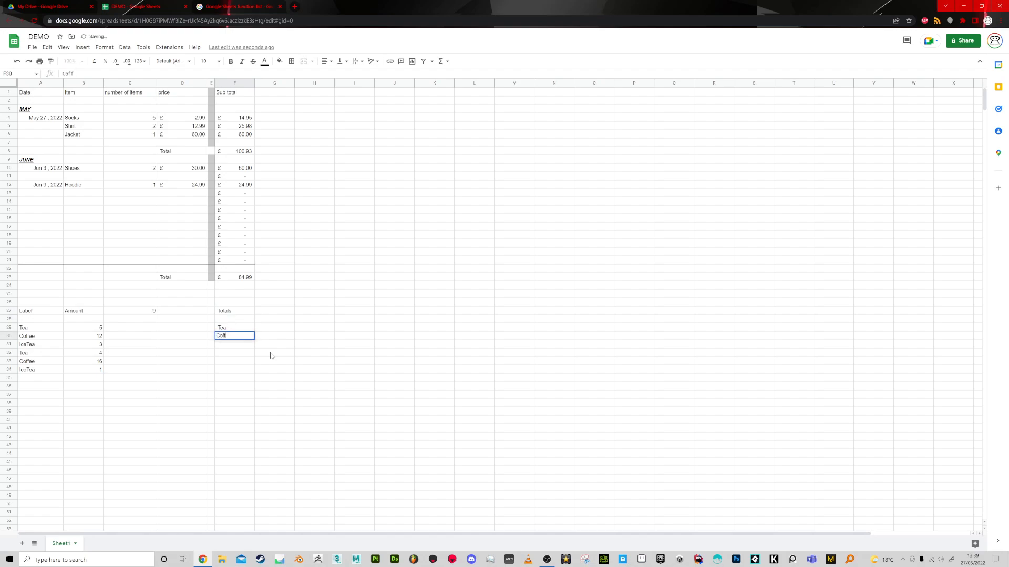
key("Return")
type("Ice")
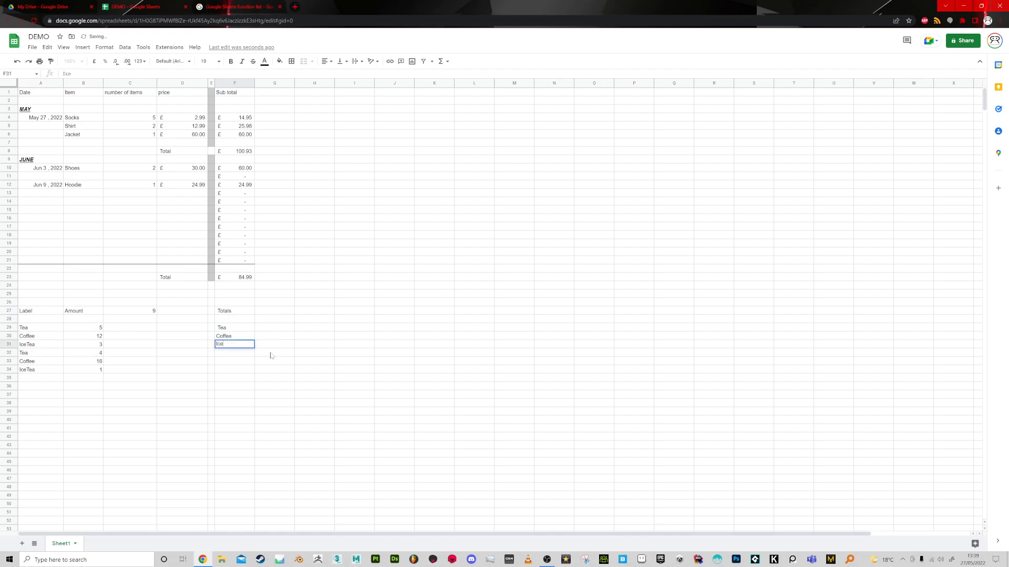
type("Tead")
key("Return")
Left-align the three drink labels in F29:F31.
left_click(227, 328)
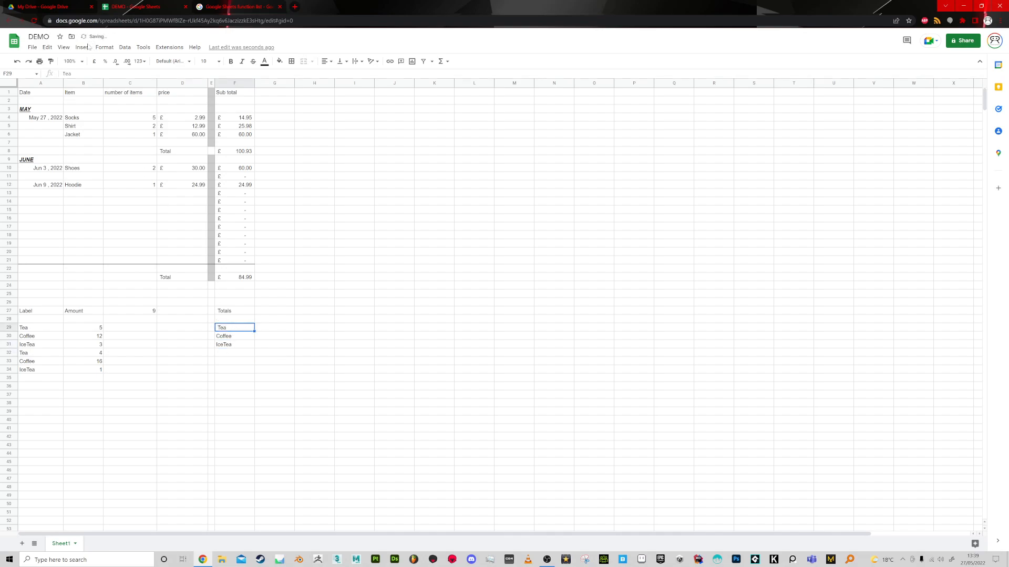
left_click(63, 73)
left_click_drag(231, 327, 243, 345)
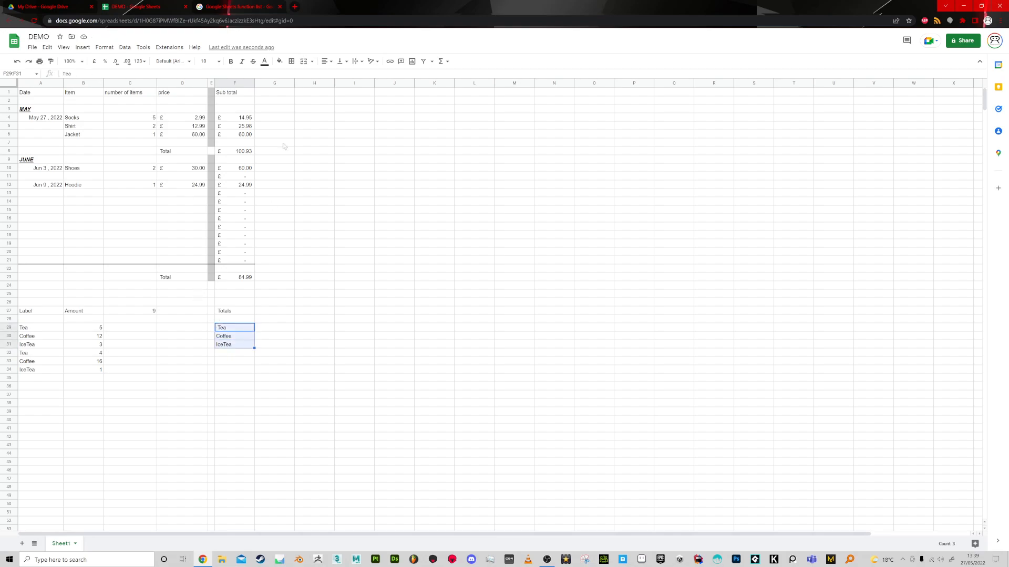
left_click(326, 62)
left_click(327, 76)
left_click(250, 361)
Replace the Tea label in F29 with a copy of cell A29 so its indentation matches the other labels.
left_click(233, 327)
left_click(46, 330)
key("ctrl+c")
left_click(234, 328)
key("ctrl+v")
left_click(239, 362)
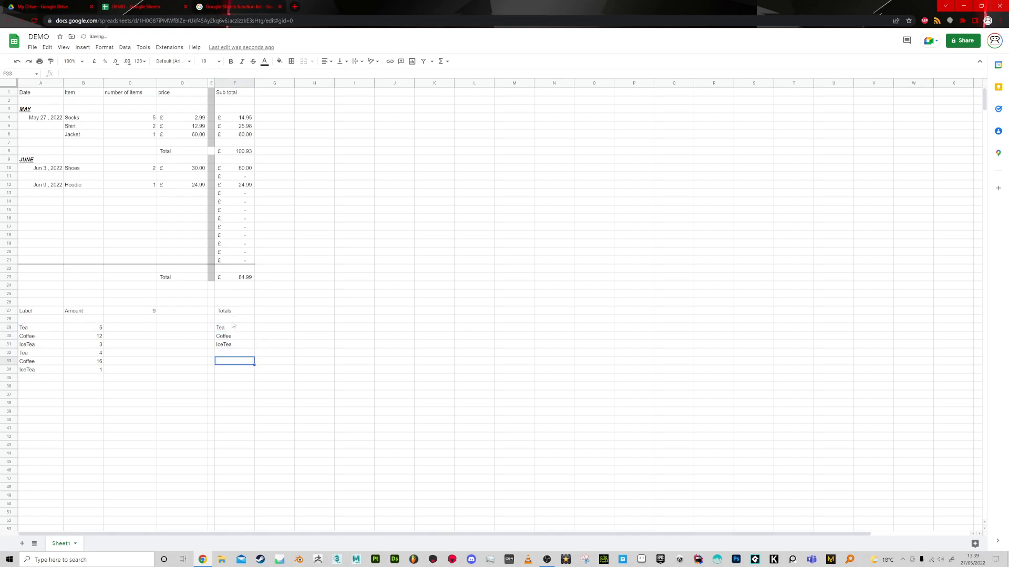
Take the whole SUMIF formula out of C27 for reuse, leaving the cell empty.
left_click_drag(229, 331, 231, 346)
left_click(273, 330)
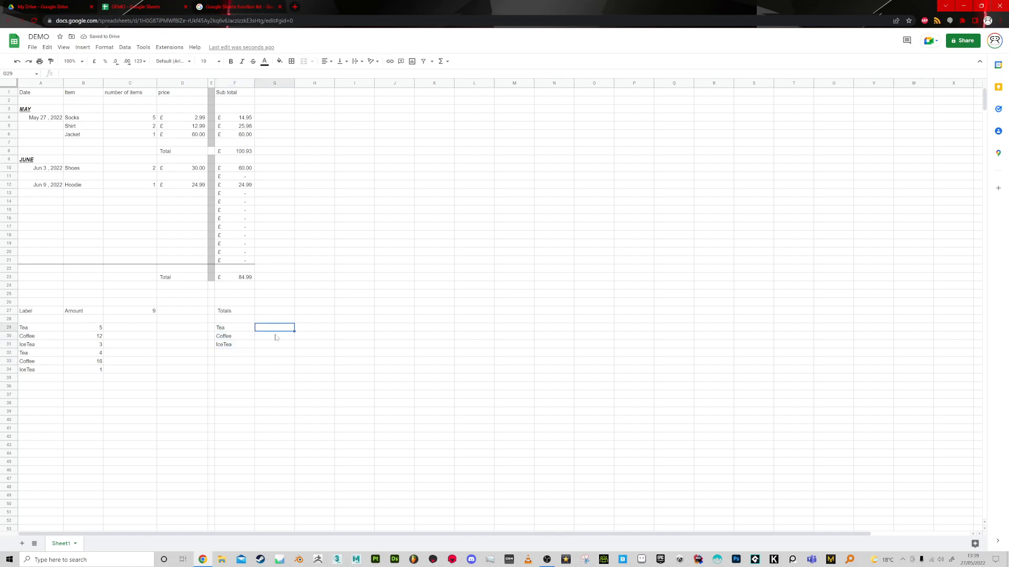
left_click(147, 311)
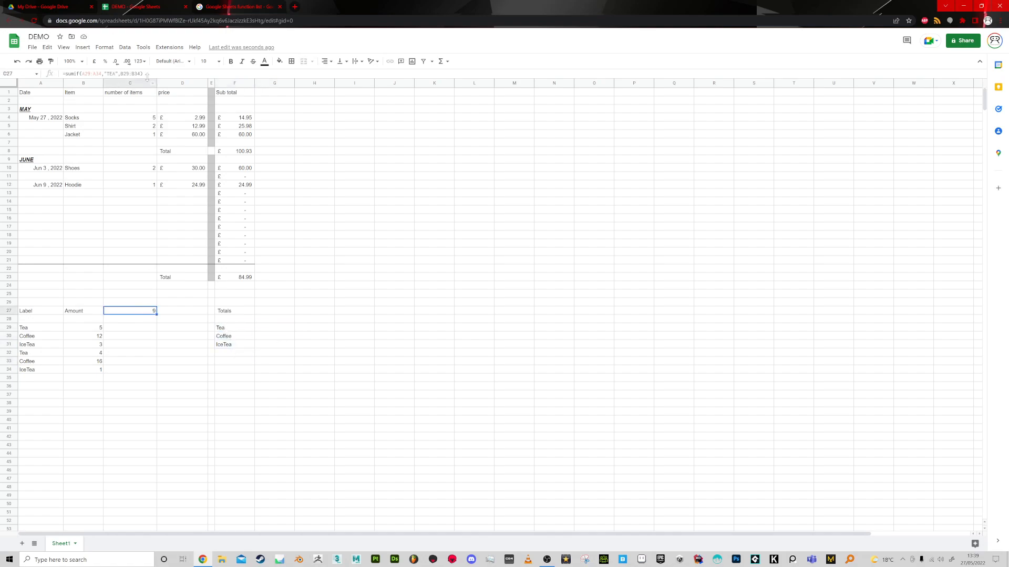
left_click_drag(144, 73, 59, 74)
key("BackSpace")
key("Return")
Paste the SUMIF formula into G29 and replace its "TEA" criterion with a reference to F29.
left_click(273, 328)
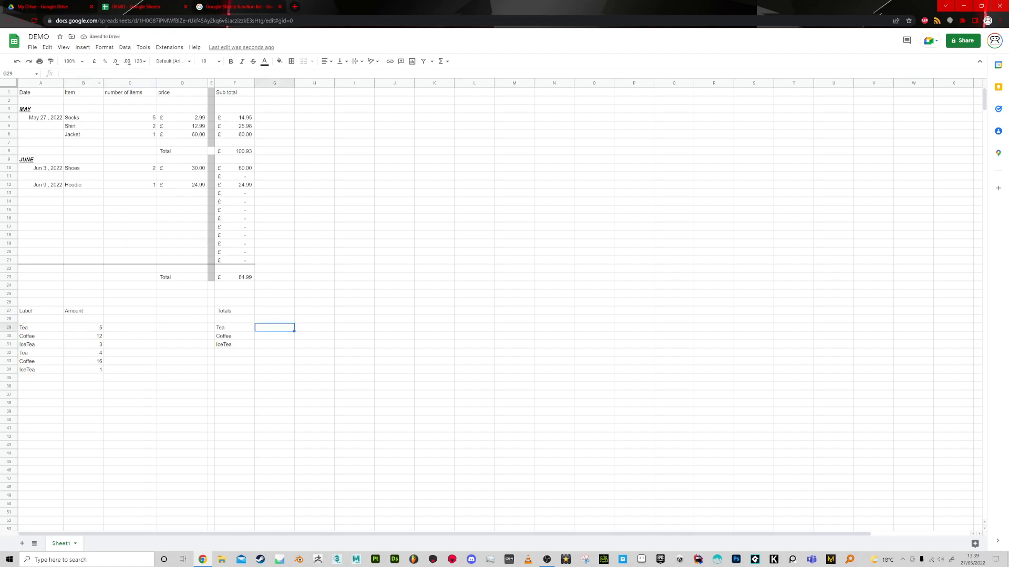
left_click(103, 74)
key("ctrl+v")
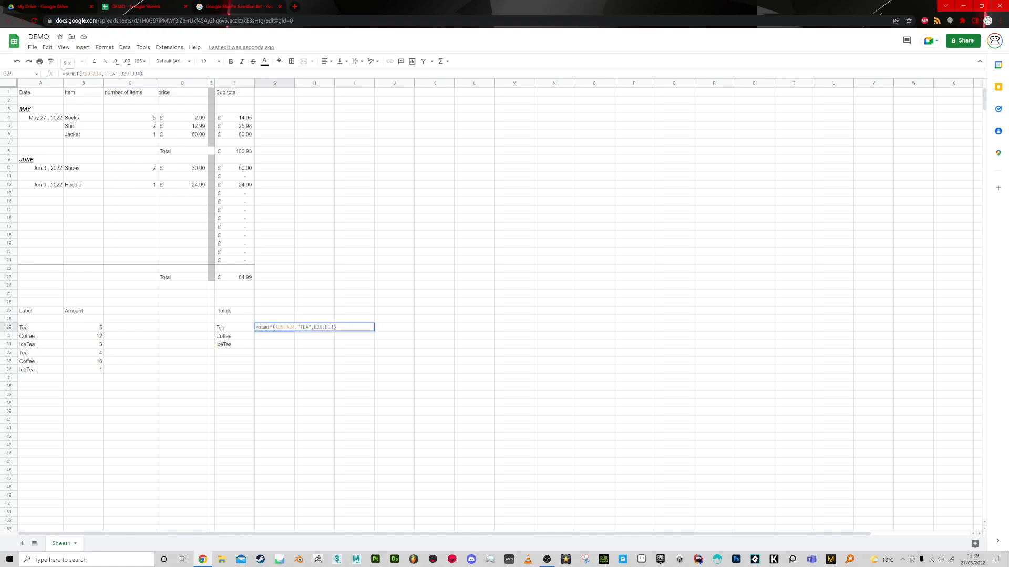
left_click_drag(311, 327, 297, 327)
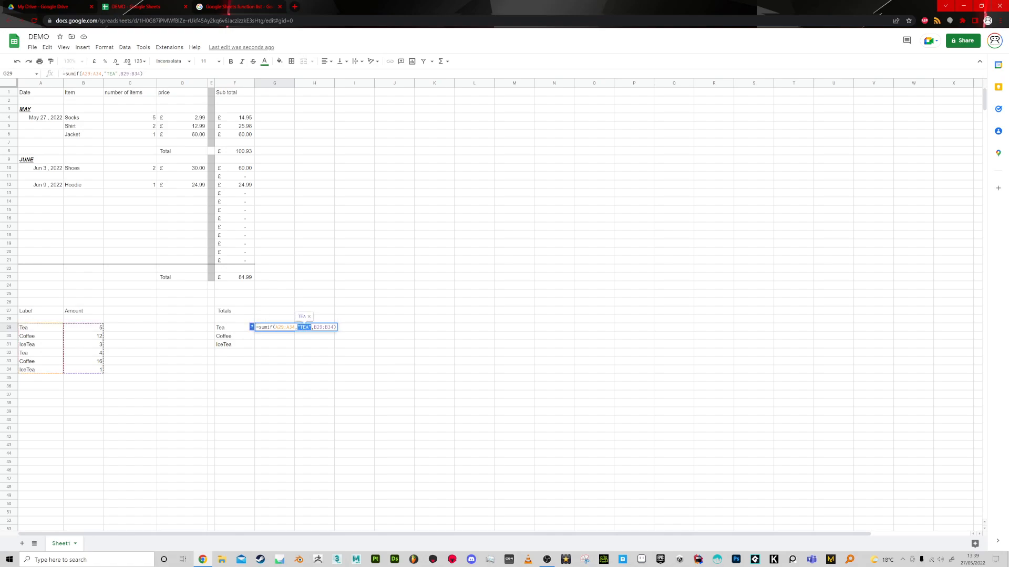
left_click(227, 330)
key("Return")
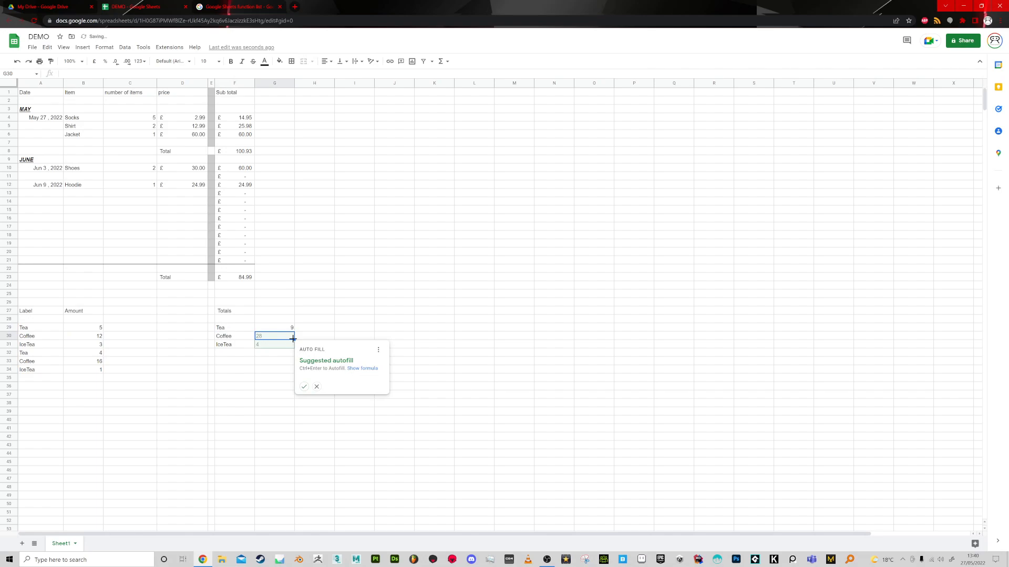
Accept the suggested autofill for the Coffee and IceTea totals and check the formulas in G29 to G31.
left_click(304, 387)
left_click(281, 328)
left_click(278, 337)
left_click(275, 345)
left_click(275, 337)
left_click(274, 330)
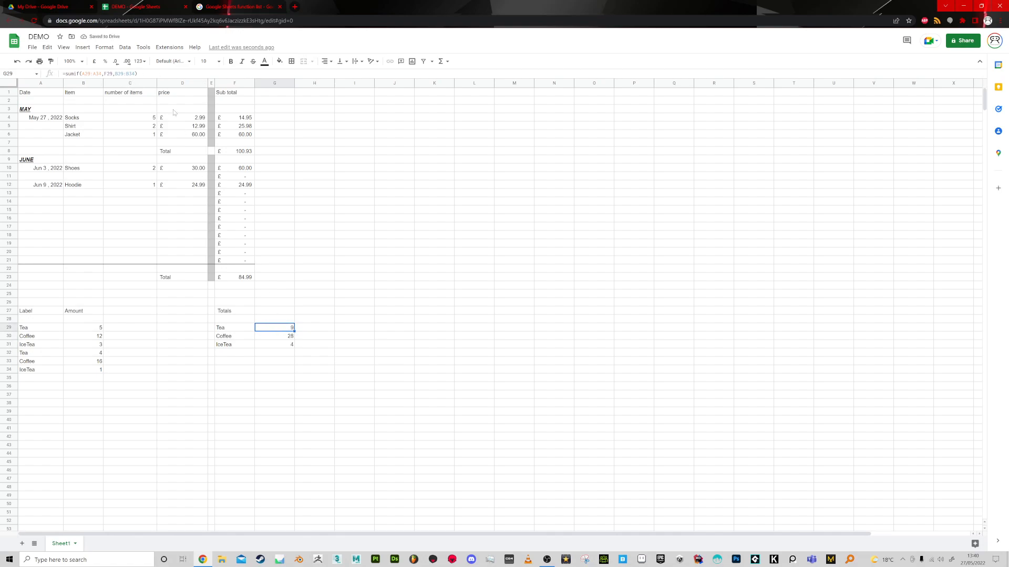
Examine the highlighted ranges of the G29 and G30 formulas to compare which cells each one covers.
left_click(135, 74)
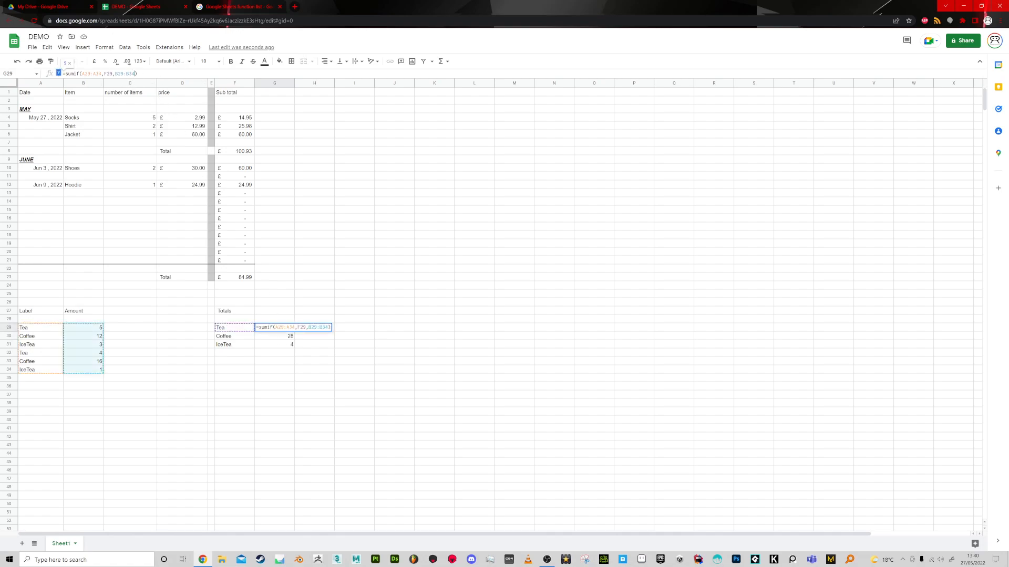
left_click(101, 73)
left_click(289, 420)
left_click(289, 337)
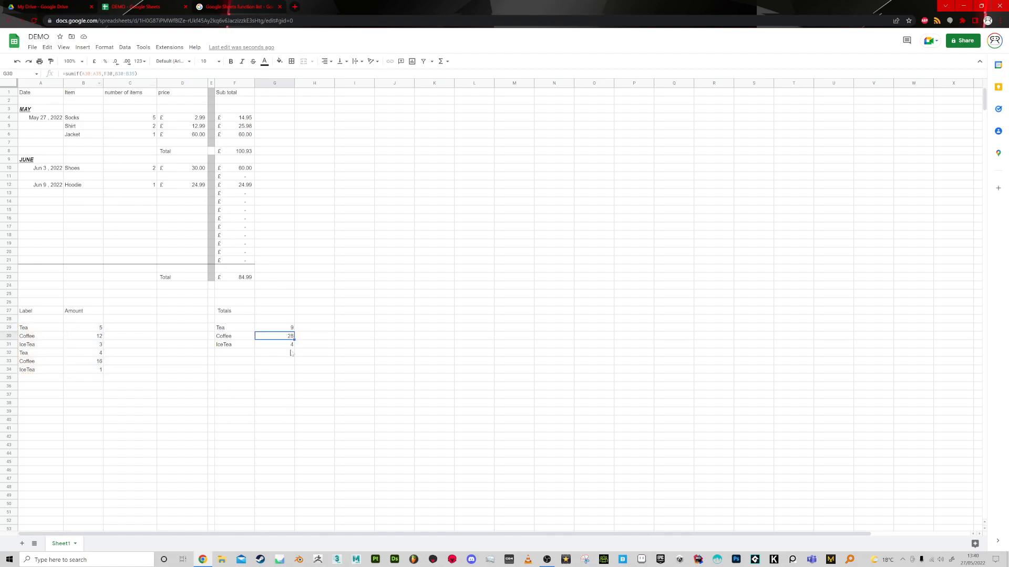
key("Return")
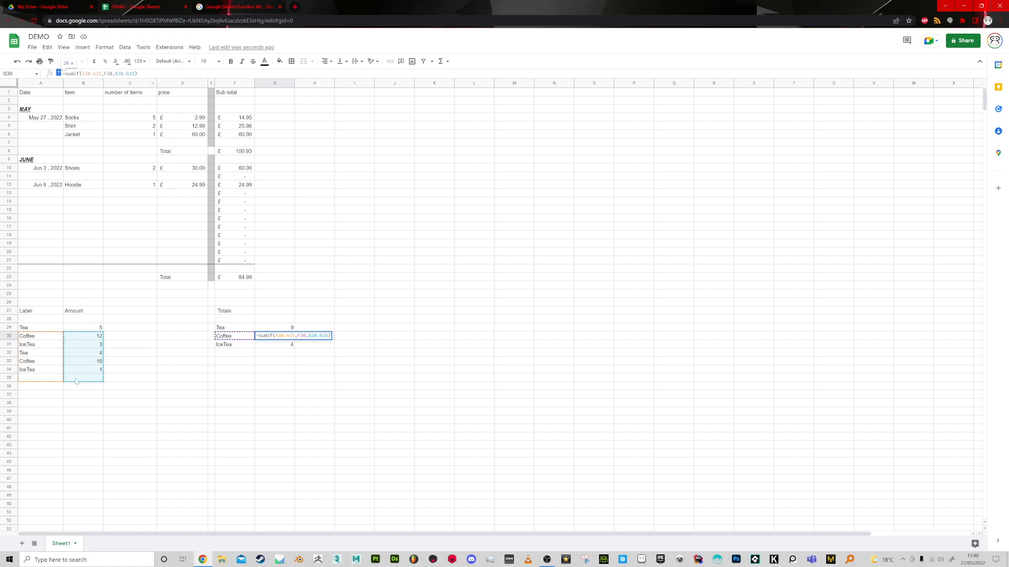
left_click(101, 73)
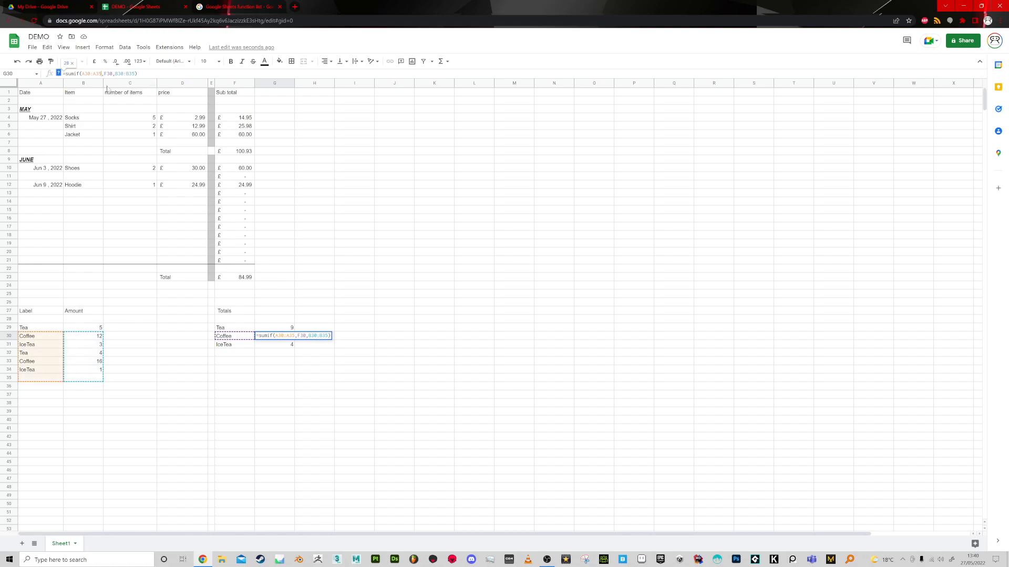
left_click_drag(291, 378, 285, 343)
left_click(289, 329)
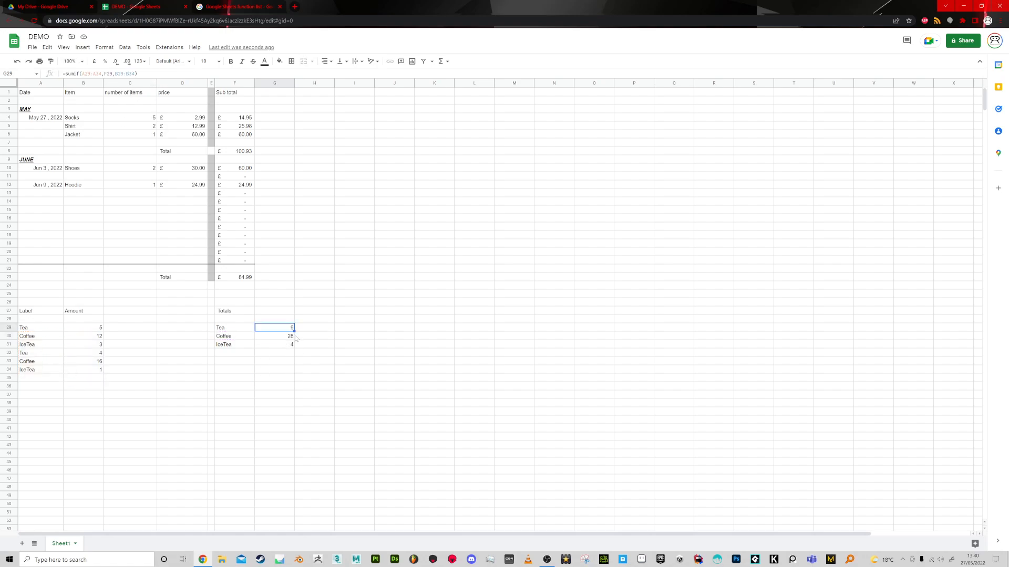
Fill the G29 formula down to G31 and check the formula in each totals cell.
left_click_drag(294, 330, 293, 345)
key("Up")
left_click(283, 329)
left_click(280, 337)
left_click(280, 345)
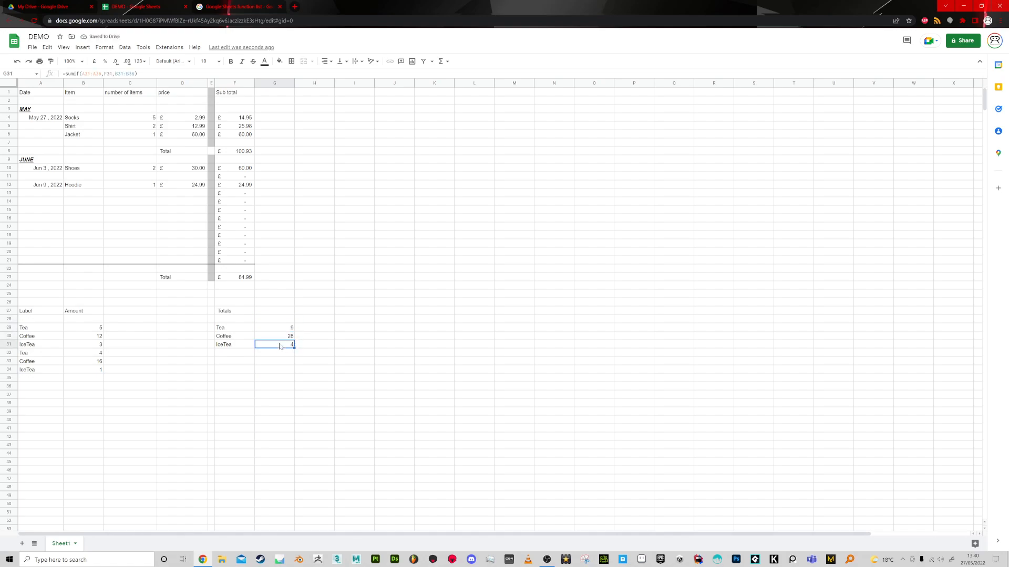
Try pasting the G29 total as a plain value into G30 and G31, and undo both pastes.
key("Up")
key("Up")
key("ctrl+c")
left_click(284, 339)
key("ctrl+shift+v")
left_click(284, 345)
key("ctrl+shift+v")
key("Up")
key("Up")
left_click_drag(228, 328, 275, 330)
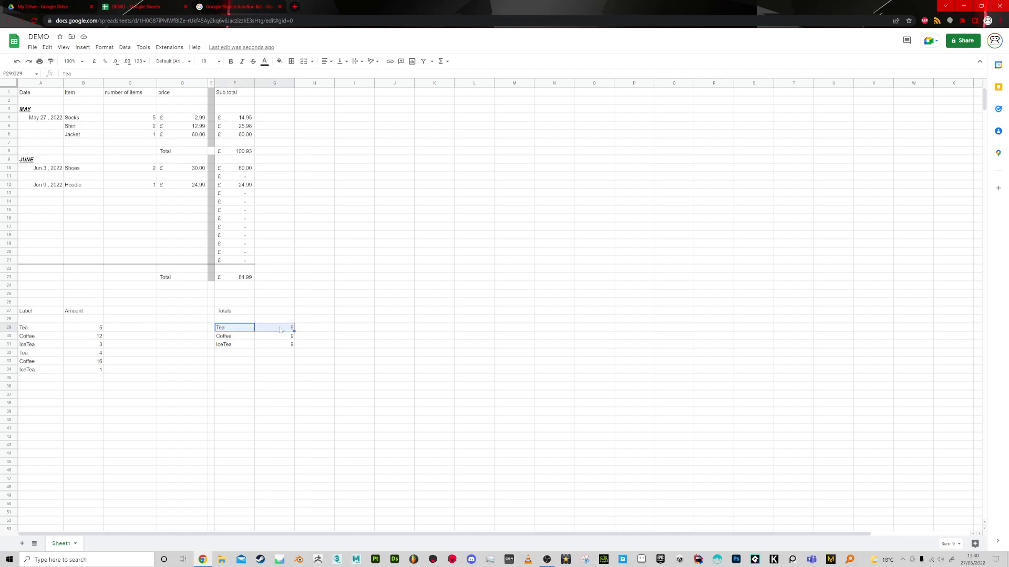
key("ctrl+z")
key("ctrl+z")
Lock the row numbers in the G29 formula's ranges with dollar signs, giving A$29:A$34 and B$29:B$34.
left_click(292, 327)
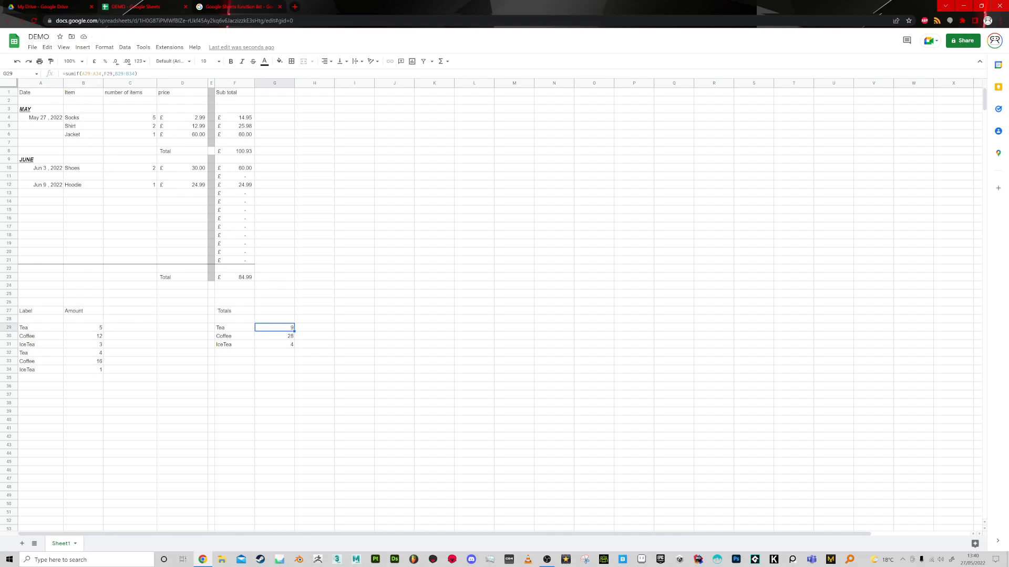
left_click(81, 74)
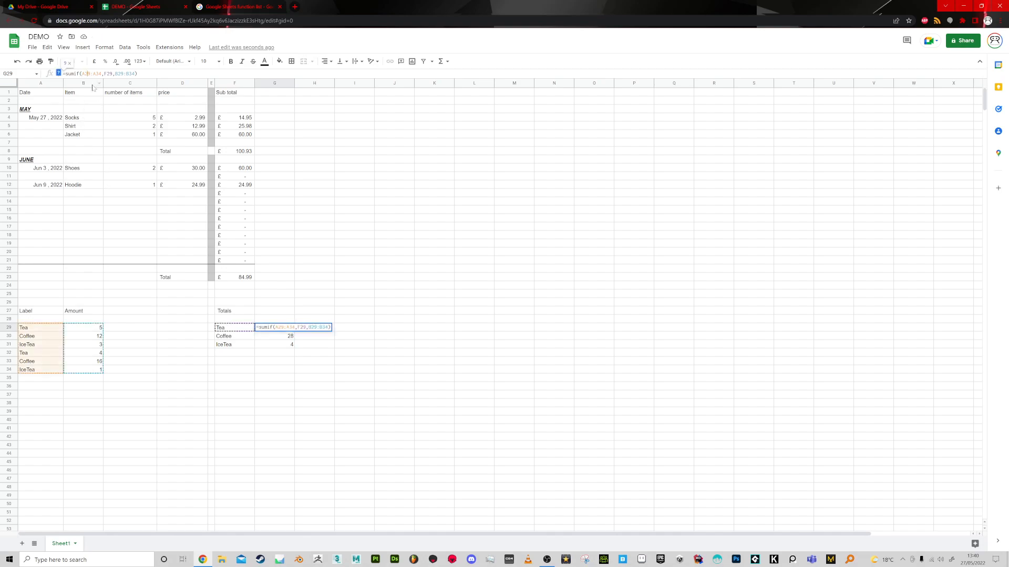
type("$")
left_click(98, 74)
type("$")
left_click(124, 73)
type("$")
left_click(136, 74)
type("$")
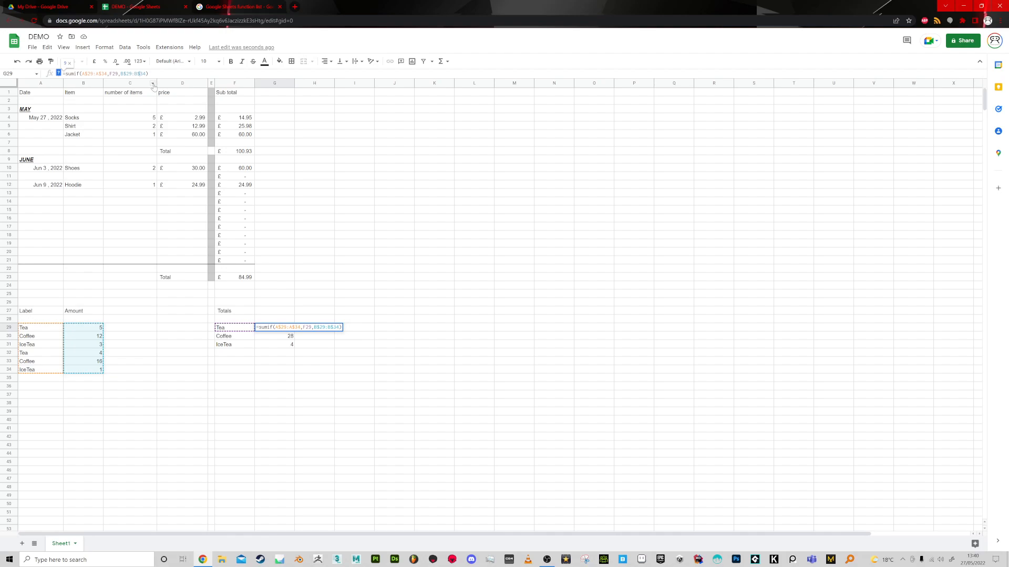
key("Return")
left_click(290, 328)
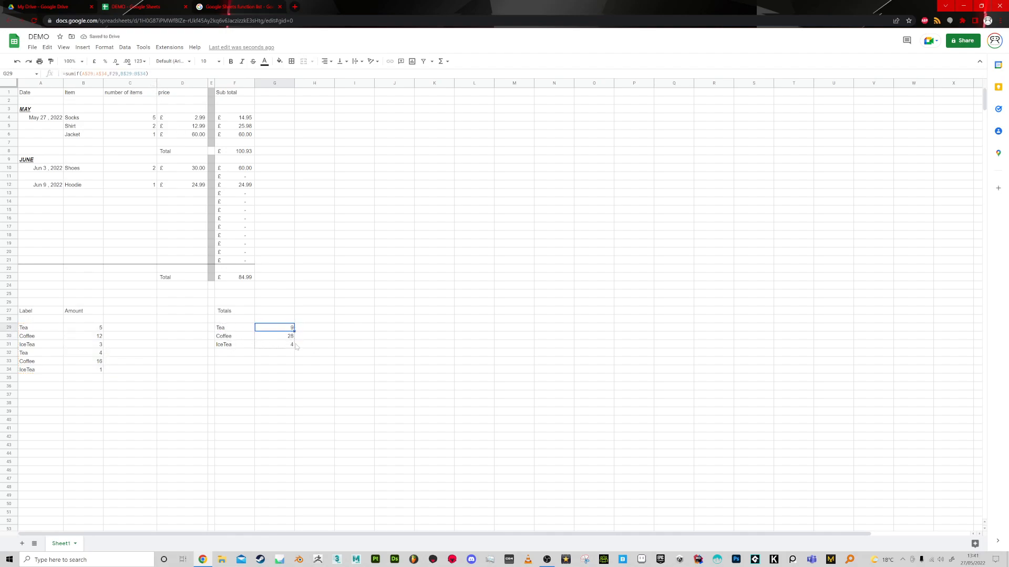
Copy the locked-range G29 formula down to G31 and review the resulting formulas in the three totals cells.
left_click_drag(296, 346, 294, 345)
left_click(286, 329)
key("Down")
key("Down")
key("Up")
key("Up")
left_click(287, 346)
left_click(288, 339)
Try auto-filling the G29 formula down the totals column and undo it.
left_click(272, 329)
double_click(295, 331)
key("ctrl+z")
left_click(278, 395)
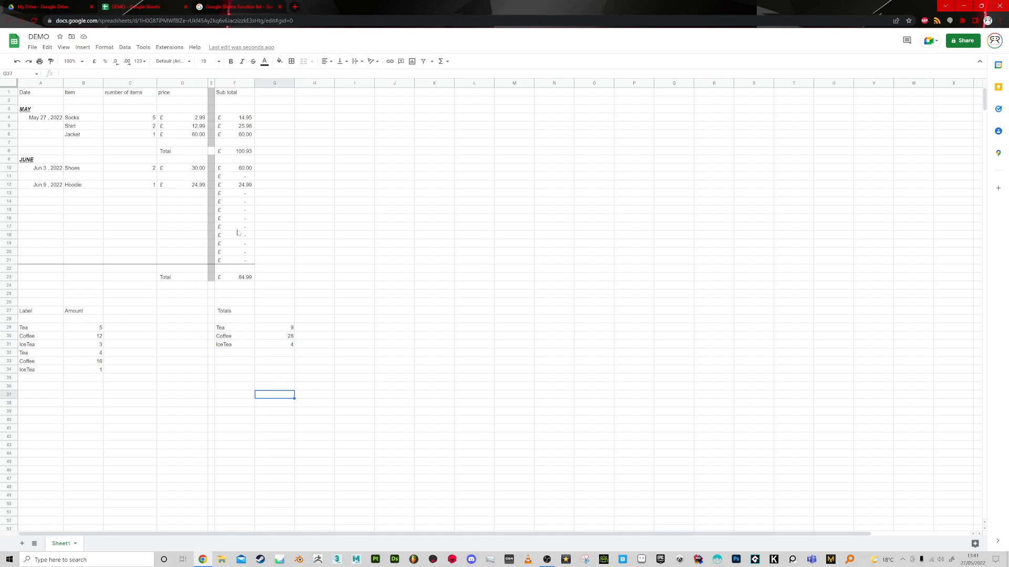
Add the heading "Unit Price" in C27, next to the Amount heading.
left_click(130, 313)
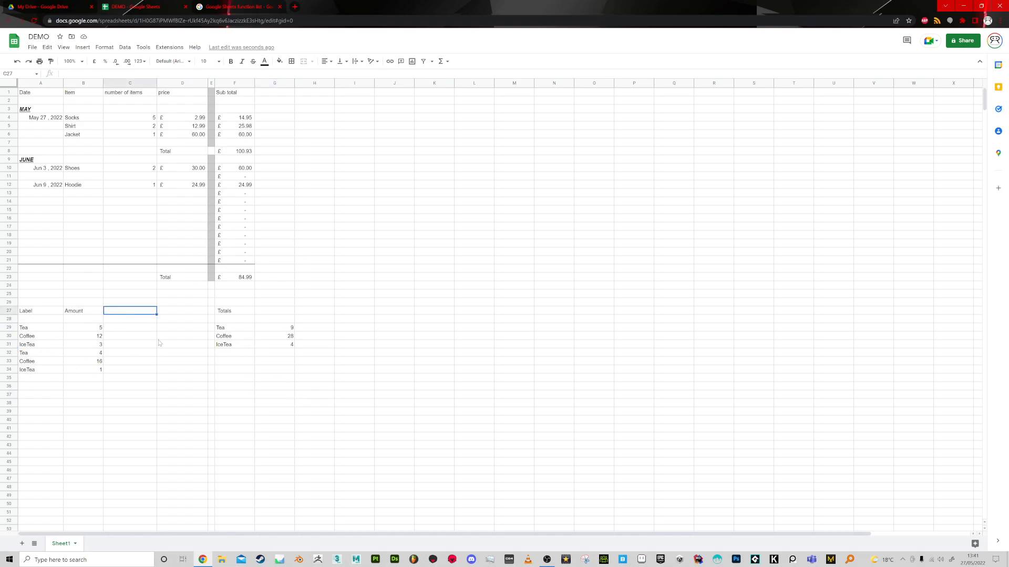
type("Unit Price")
key("Return")
key("Down")
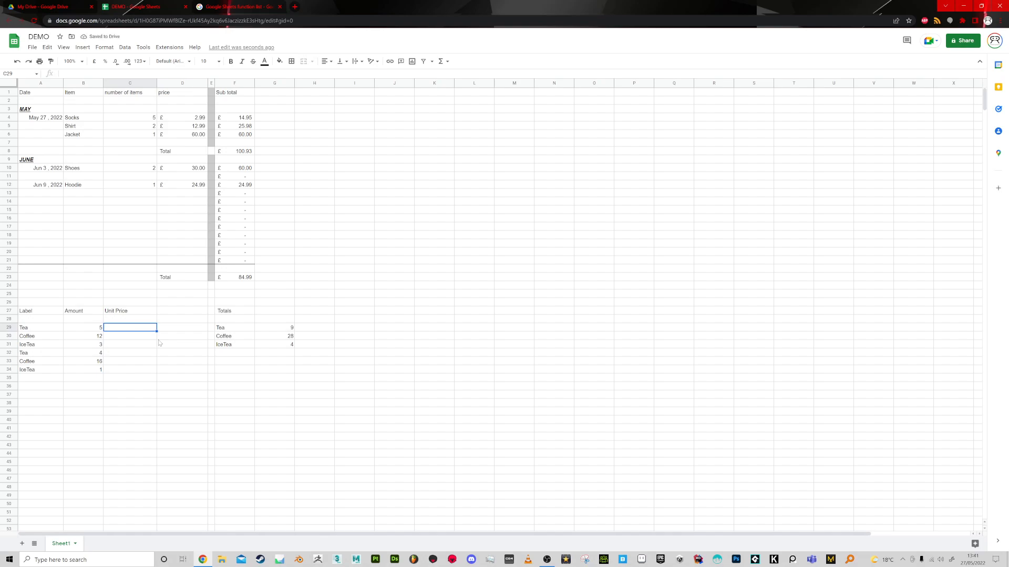
type("£")
key("Escape")
left_click(177, 353)
Copy an empty pound-formatted Sub total cell into C29 and enter 1.5 there as the Tea unit price.
left_click(238, 202)
key("ctrl+c")
left_click(128, 328)
key("ctrl+v")
mouse_move(161, 331)
type("1.5")
key("Return")
Enter the unit prices 2.2 for Coffee in C30 and 1.6 for IceTea in C31.
type("£")
key("Return")
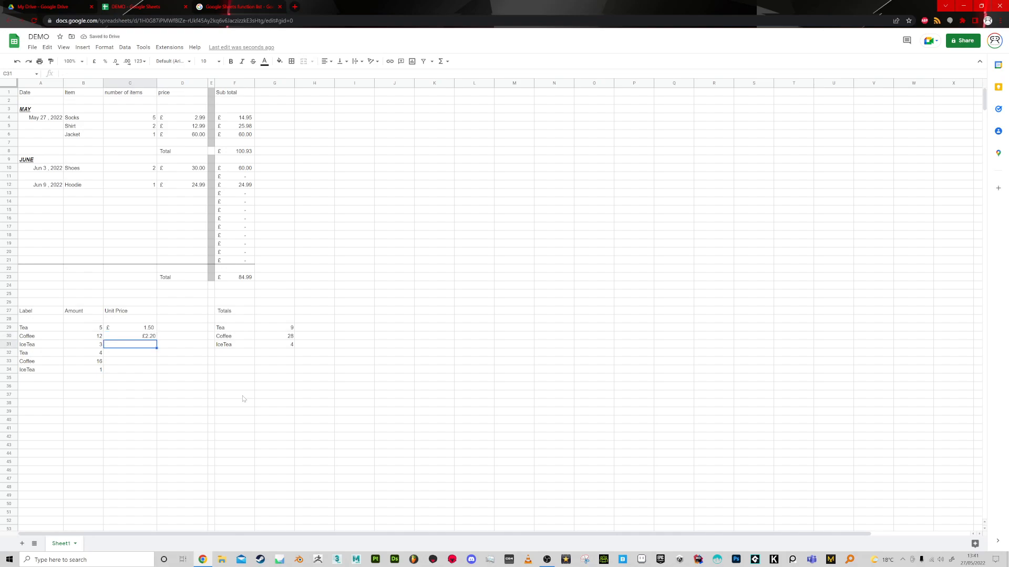
key("Up")
type("2.2")
key("Return")
type("1.6")
key("Return")
Fill the Tea unit price and its pound format from C29 down to C34.
key("Up")
key("Up")
left_click(150, 329)
left_click_drag(156, 331, 153, 372)
Replace the filled unit prices with 2.2 for Coffee in C30 and 1.6 for IceTea in C31.
key("Down")
type("2.2")
key("Tab")
key("Down")
key("Left")
type("1")
key("Return")
Enter the unit prices 1.5, 2.2 and 1.6 for the second Tea, Coffee and IceTea rows in C32:C34.
type("1.5")
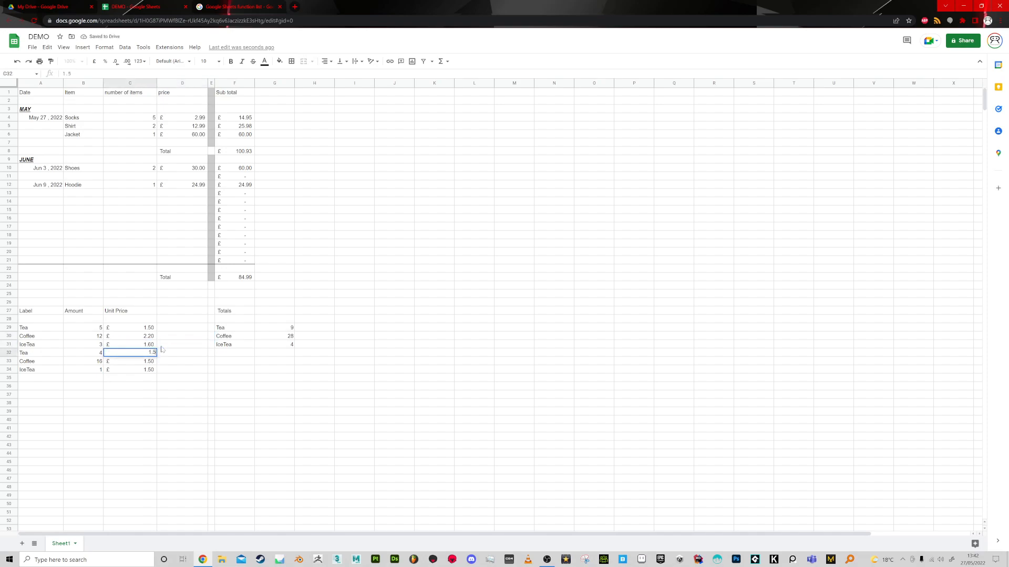
key("Return")
type("2.2")
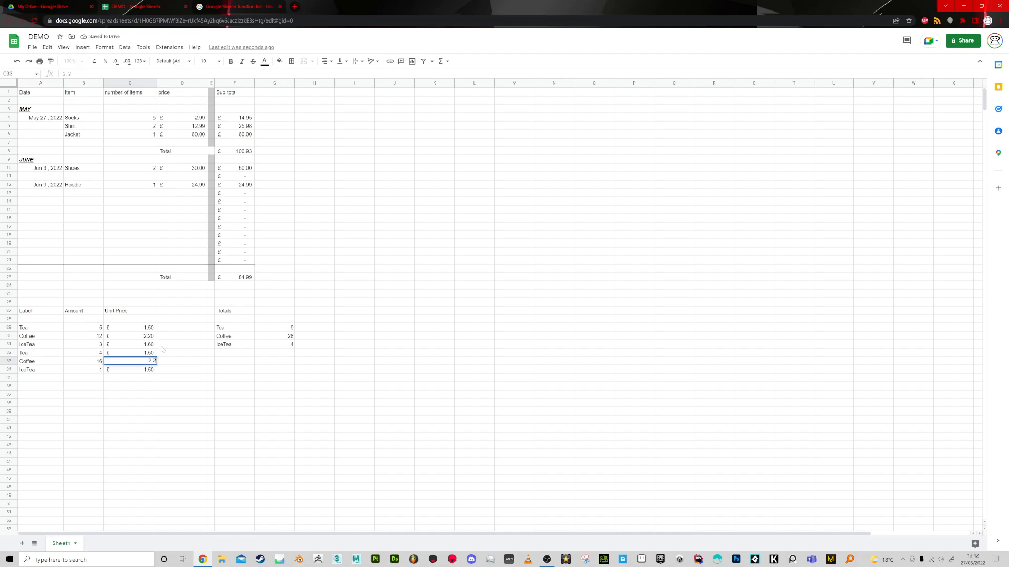
key("Return")
type("1.6")
key("Return")
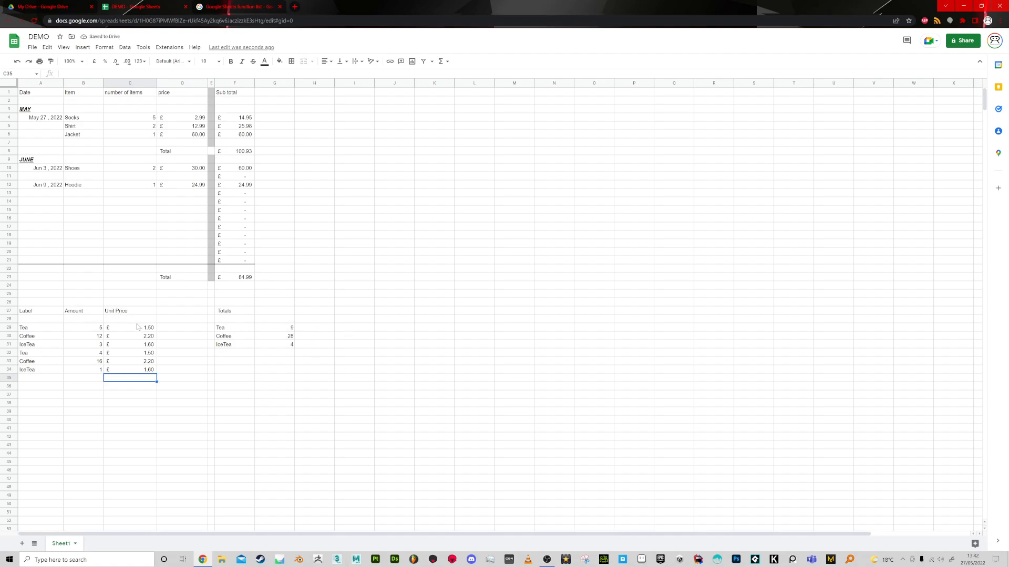
Copy the unit prices in C29:C31 to H29:H31 and the "Unit Price" heading to H27.
left_click_drag(132, 327, 137, 345)
key("ctrl+c")
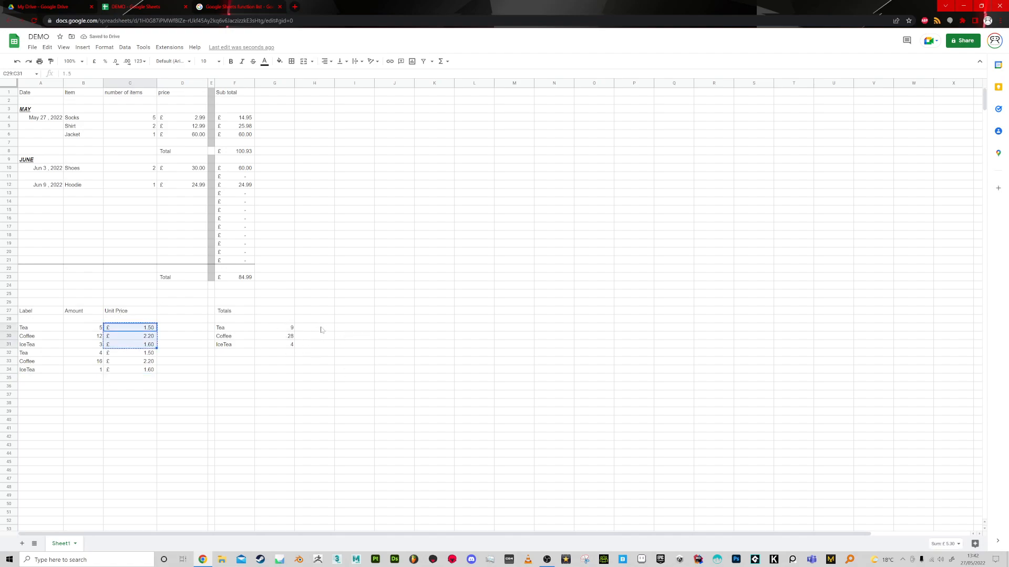
left_click(317, 329)
key("ctrl+v")
left_click(147, 315)
key("ctrl+c")
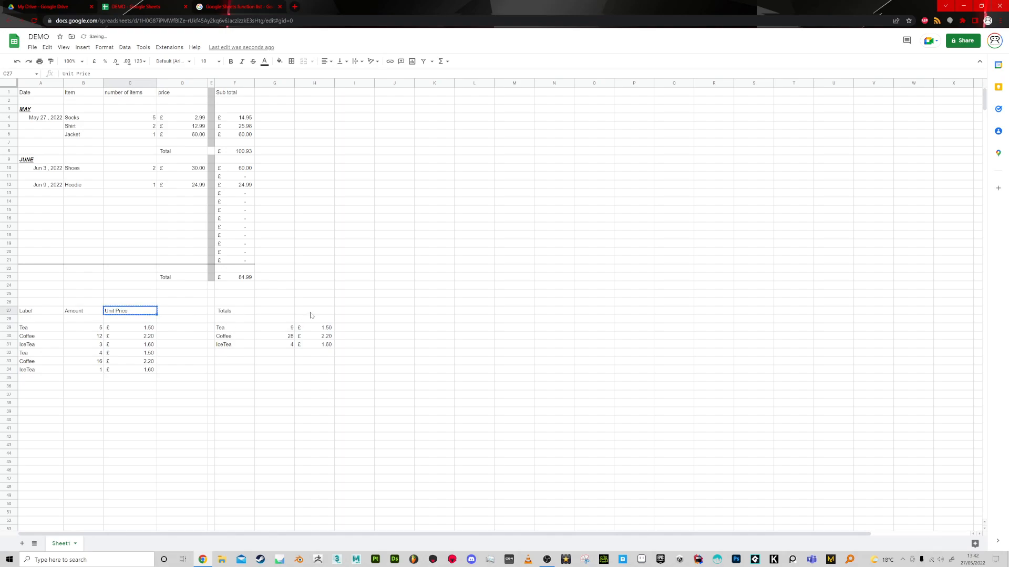
left_click(310, 313)
key("ctrl+v")
Delete the Unit Price heading and all prices below it from column C.
left_click(126, 304)
left_click_drag(157, 307, 146, 387)
left_click(136, 411)
Add the heading "Total income" in I27, beside the Unit Price heading of the totals table.
left_click(344, 330)
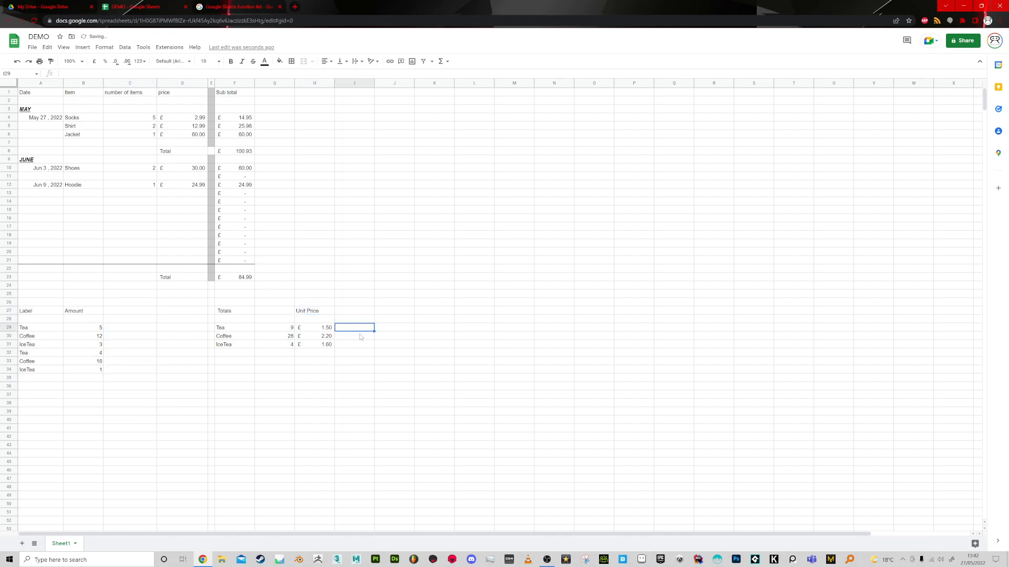
left_click(363, 313)
type("Total C")
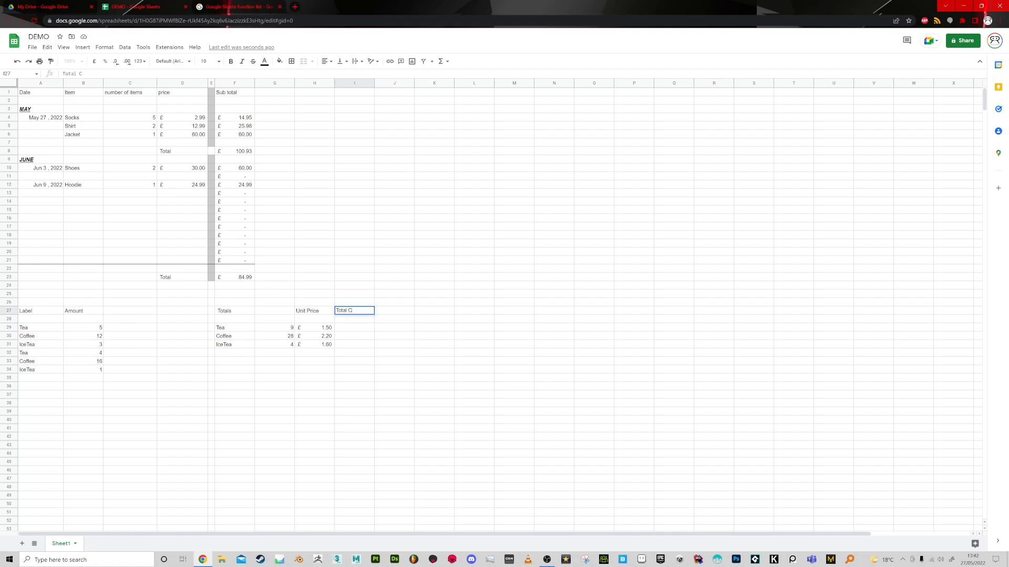
key("BackSpace")
type("income")
key("Return")
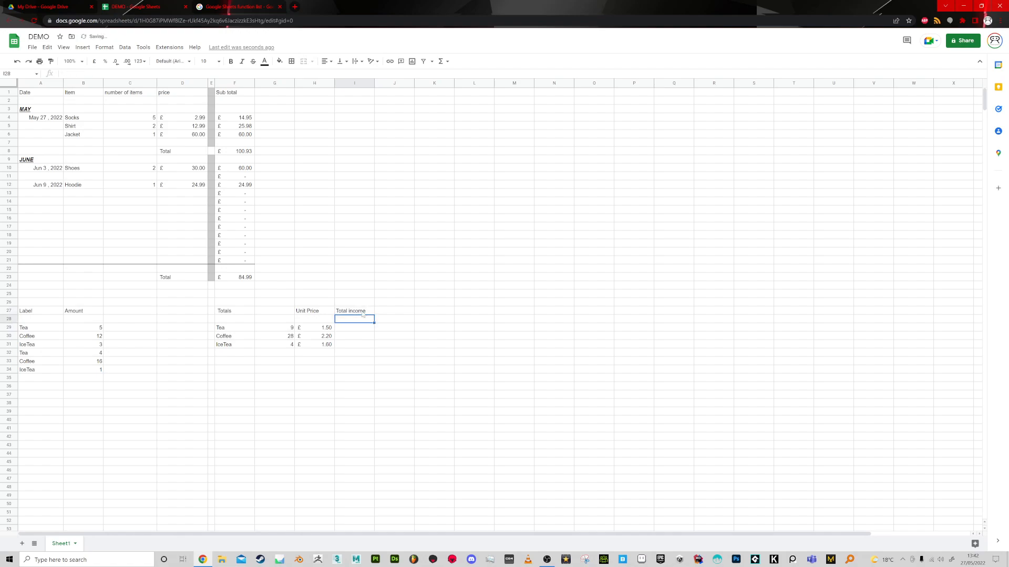
Calculate the Tea income in I29 with =G29*H29 and fill the formula down to I31.
left_click(357, 330)
type("=")
left_click(286, 330)
type("*")
key("Return")
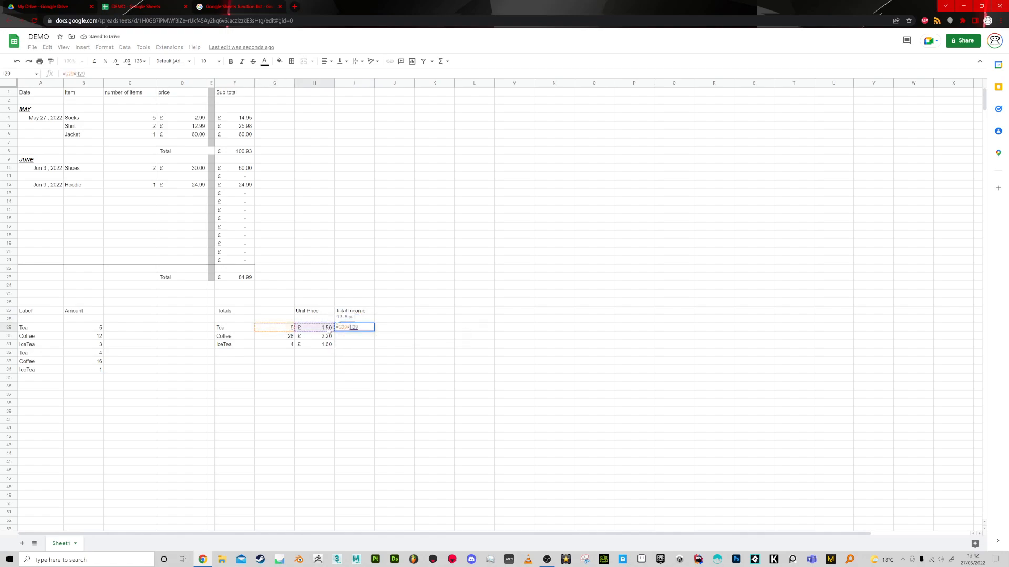
left_click(363, 330)
left_click_drag(374, 331, 375, 345)
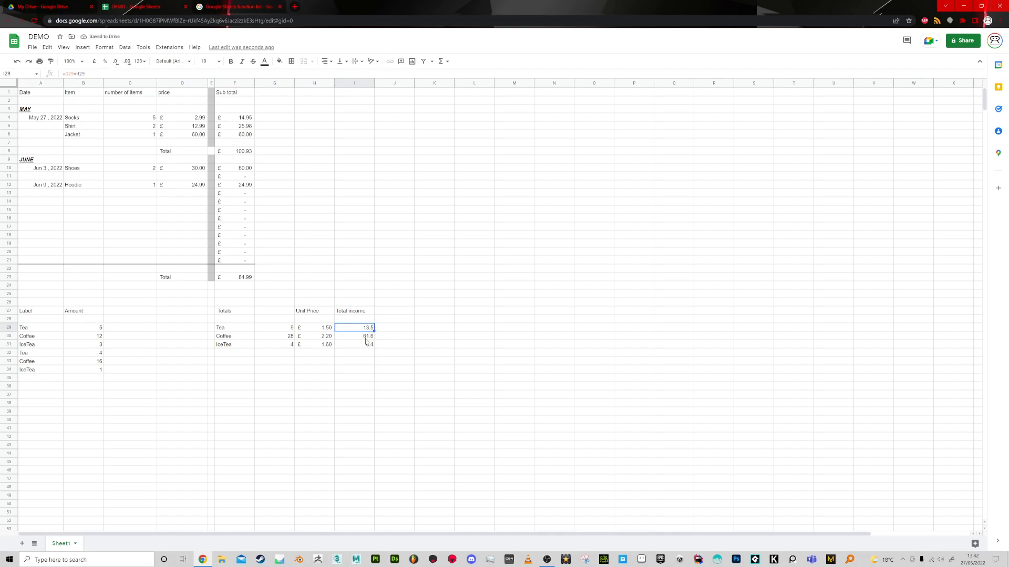
Apply the Accounting number format to the income values in I29:I31.
left_click_drag(350, 330, 355, 347)
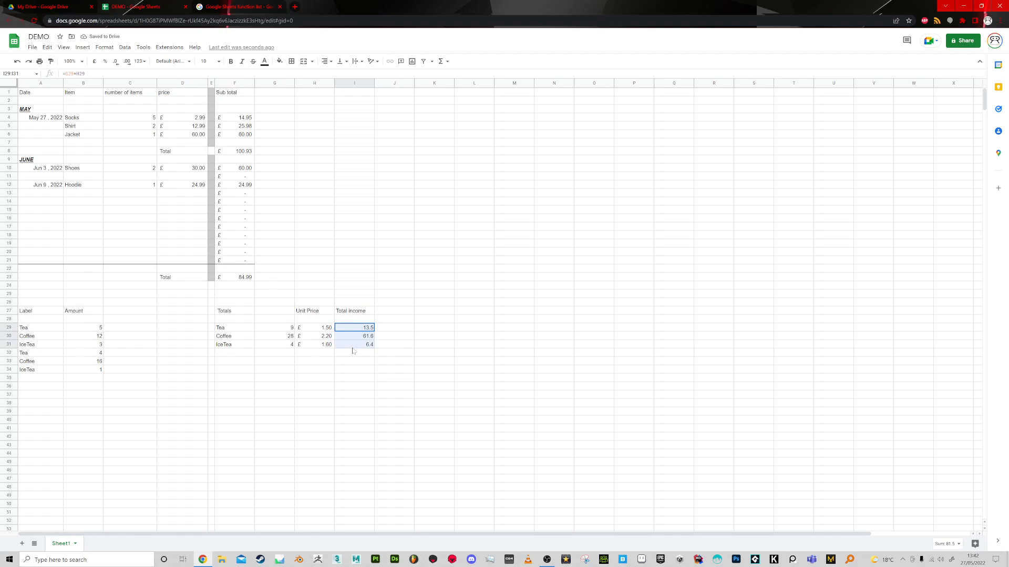
left_click(103, 49)
mouse_move(119, 81)
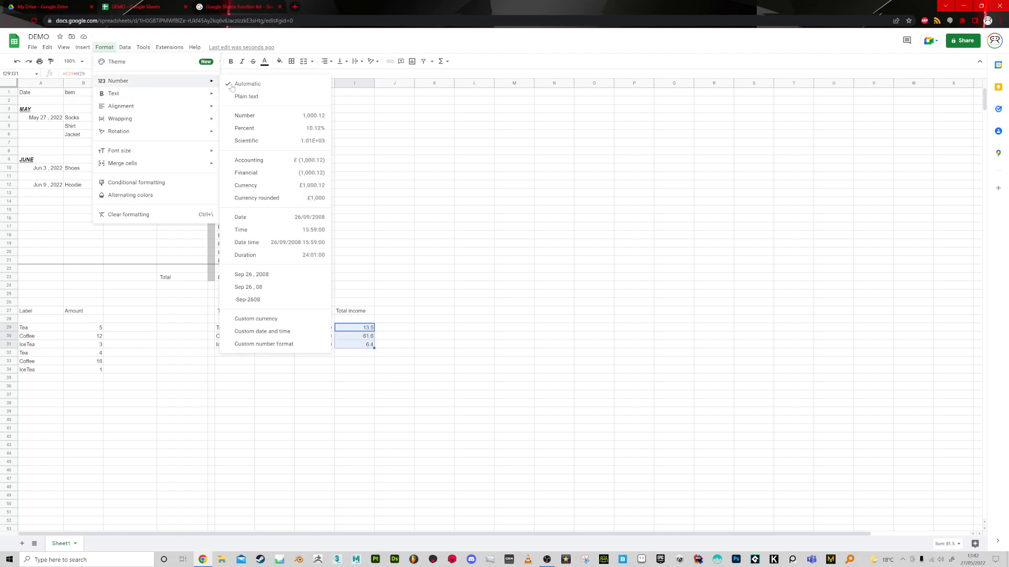
left_click(266, 159)
left_click(434, 327)
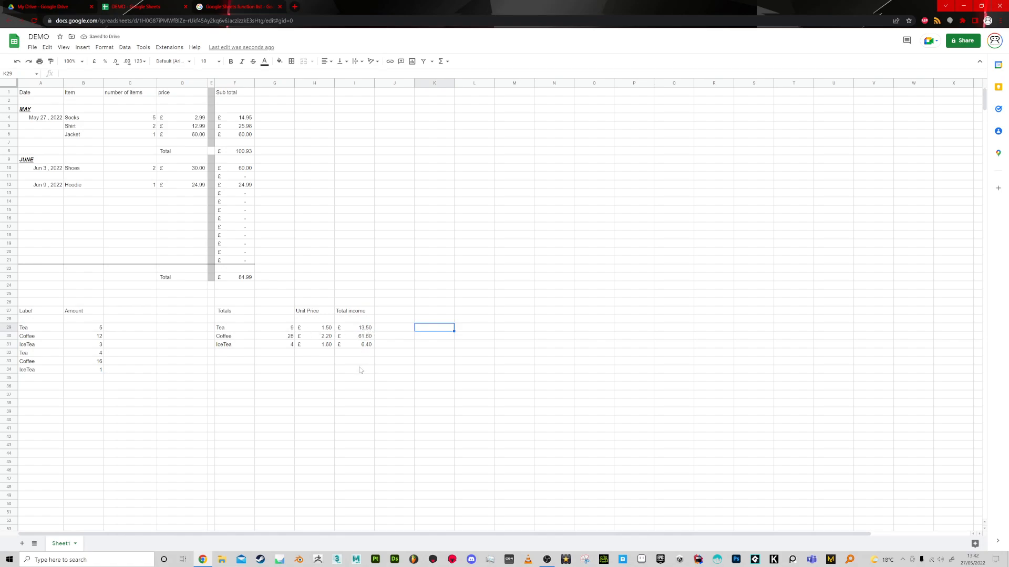
Label H33 "Totals" and add up the incomes in I33 with =sum(I29:I31).
left_click(323, 362)
type("Total")
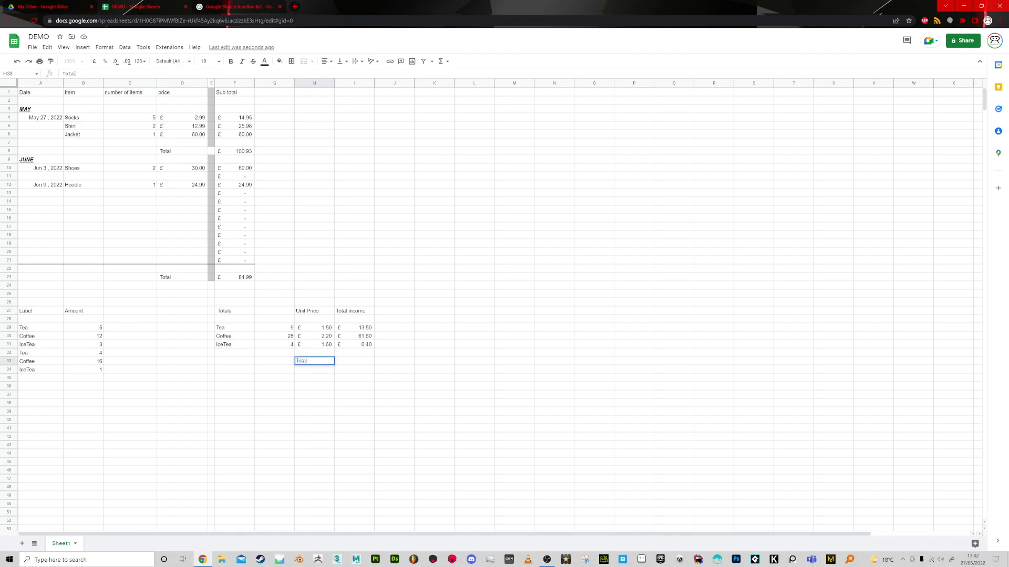
type("s")
key("Tab")
type("=sum(")
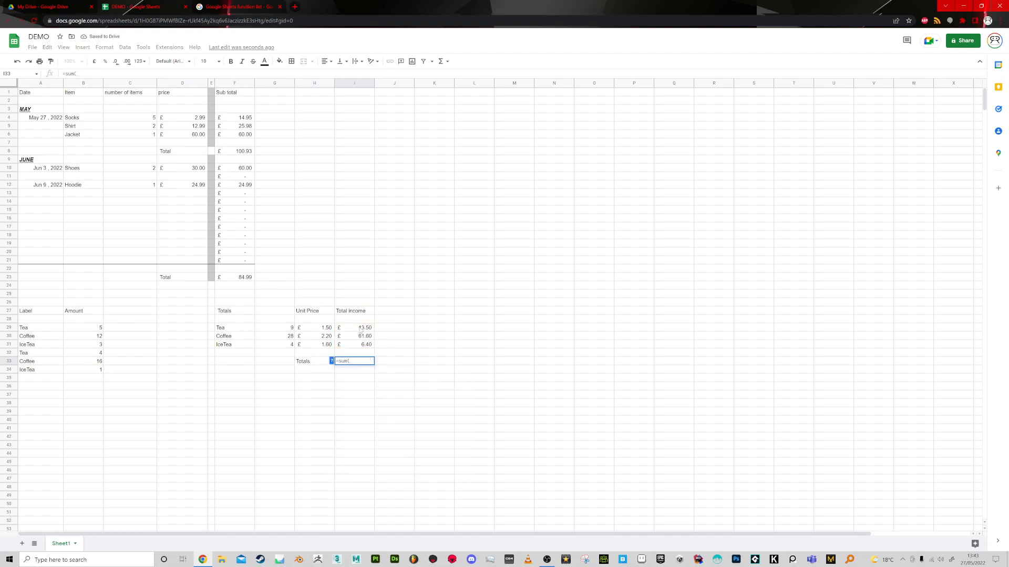
left_click_drag(361, 329, 358, 346)
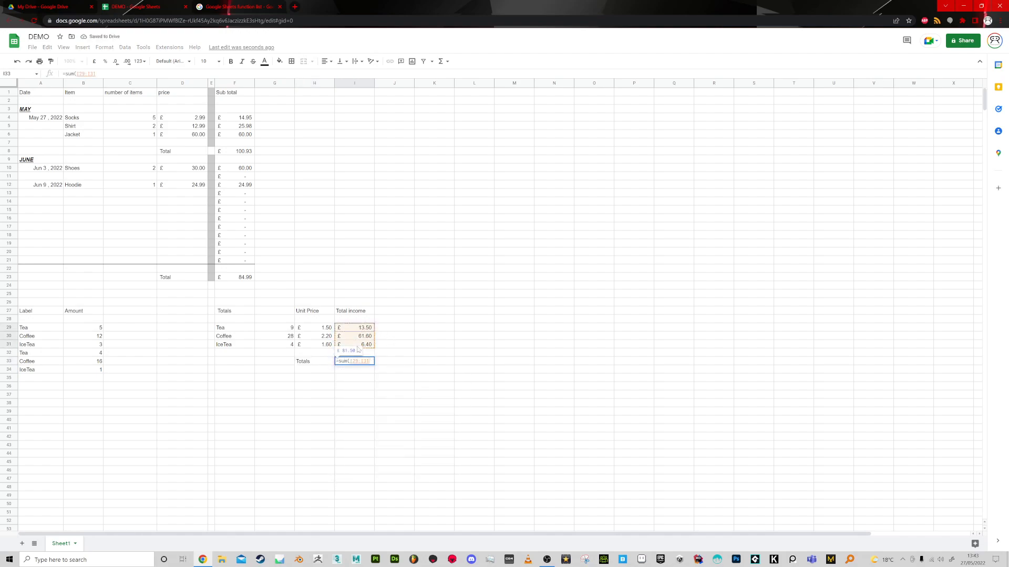
type(")")
key("Return")
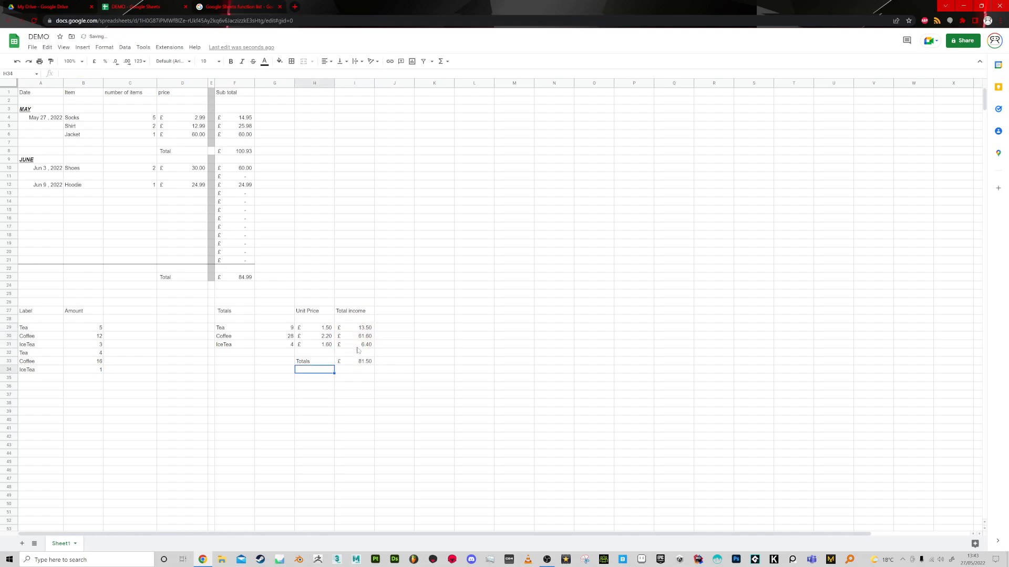
left_click(361, 364)
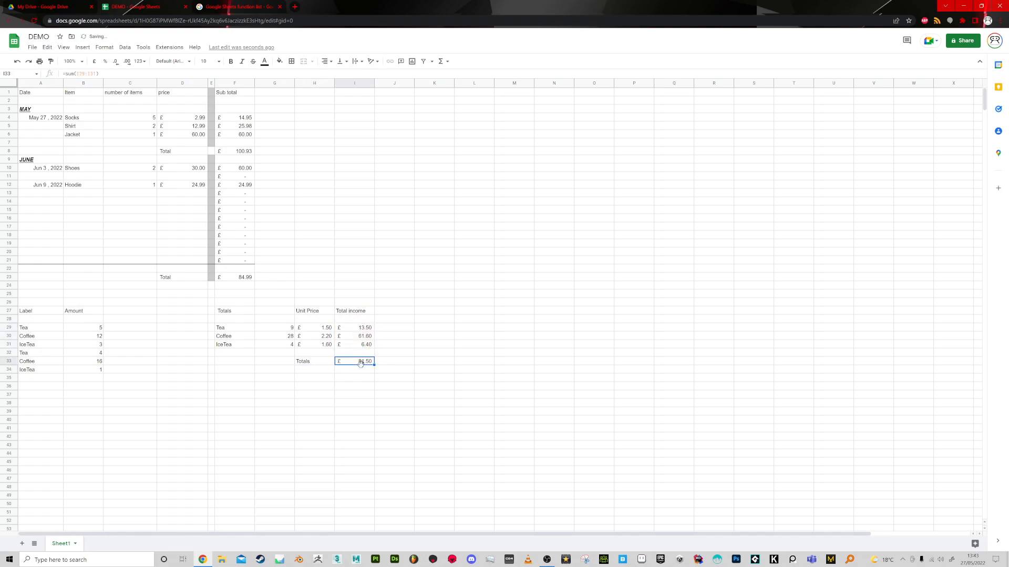
Set the first Tea amount in B29 to 6 to test the linked totals.
left_click(92, 329)
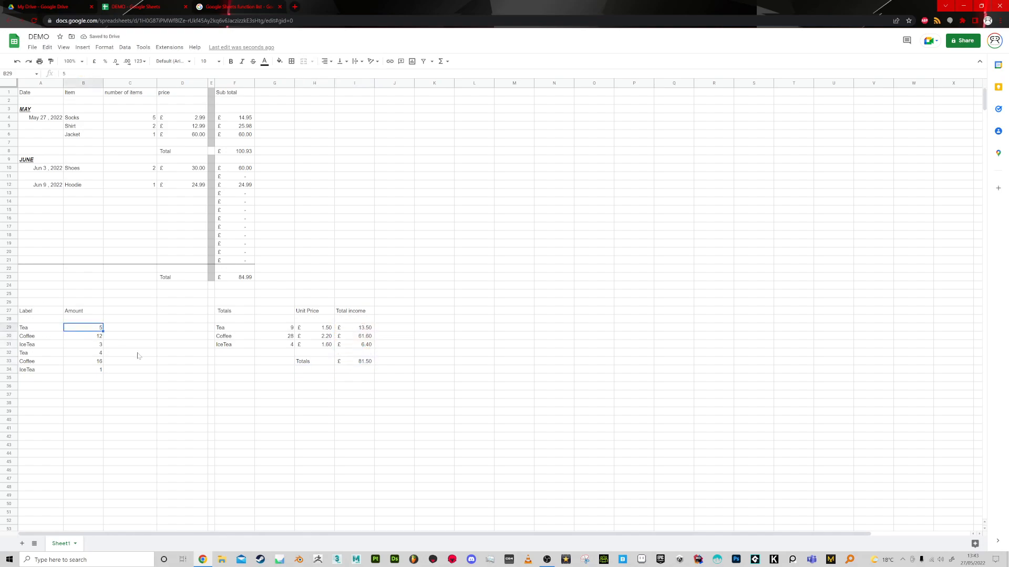
type("6")
key("Return")
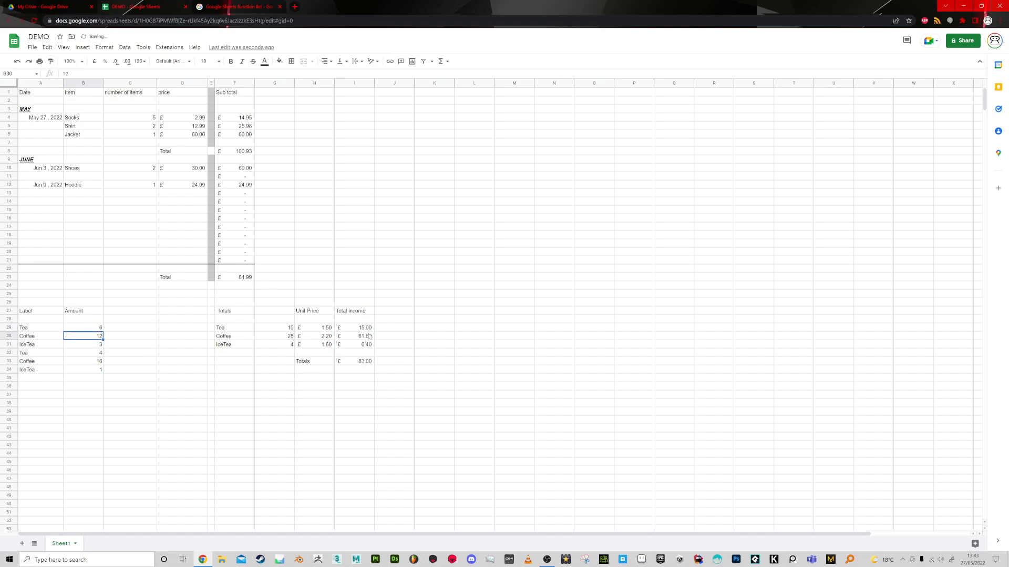
left_click(315, 329)
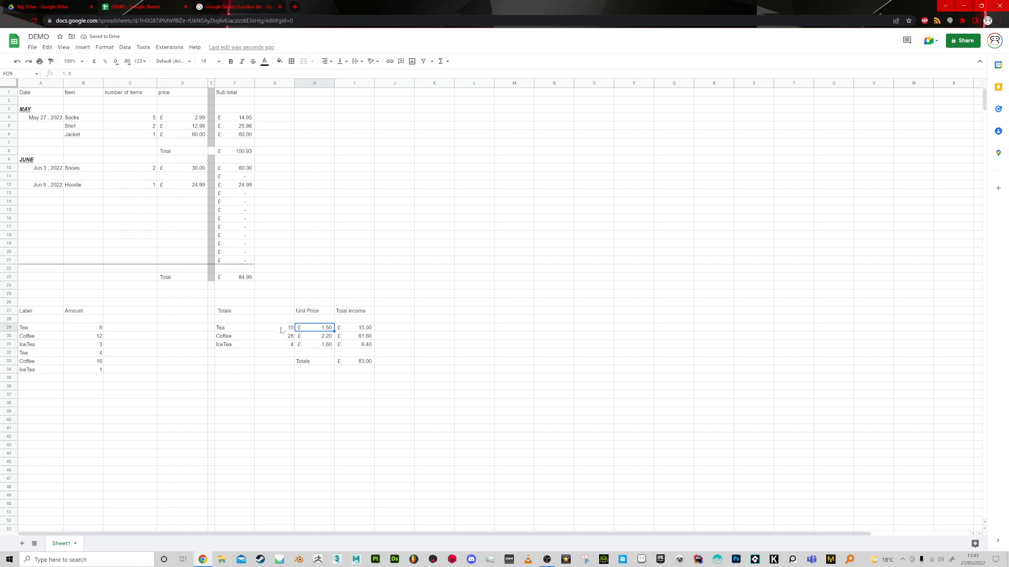
Set the amounts in B29 through B33 to 1 each.
left_click(93, 330)
type("1")
key("Return")
type("1")
key("Return")
type("1")
key("Return")
type("1")
key("Return")
type("1")
key("Return")
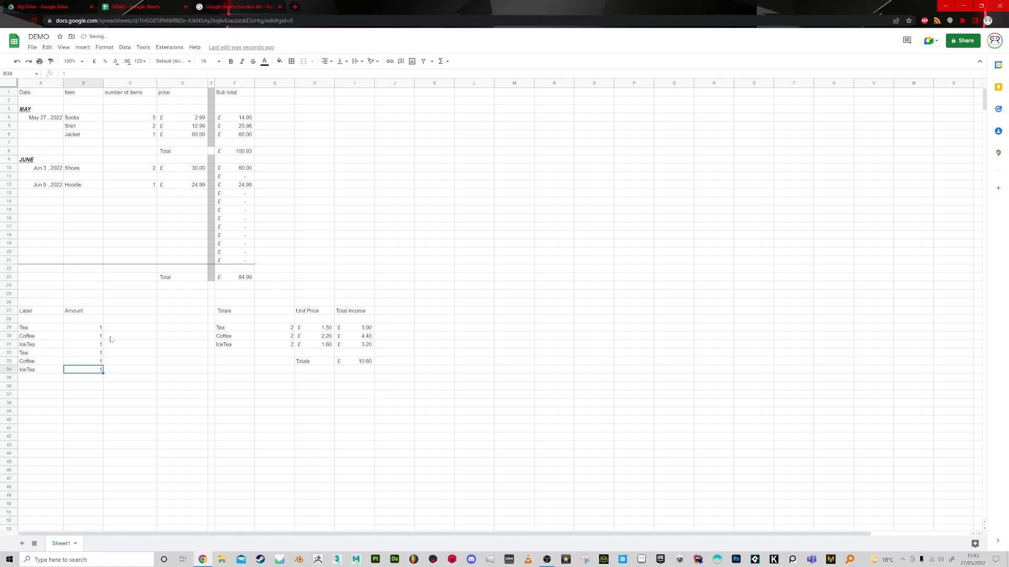
Review the SUMIF formulas in the Tea, Coffee and IceTea totals cells G29:G31.
left_click(283, 328)
left_click(284, 336)
left_click(285, 344)
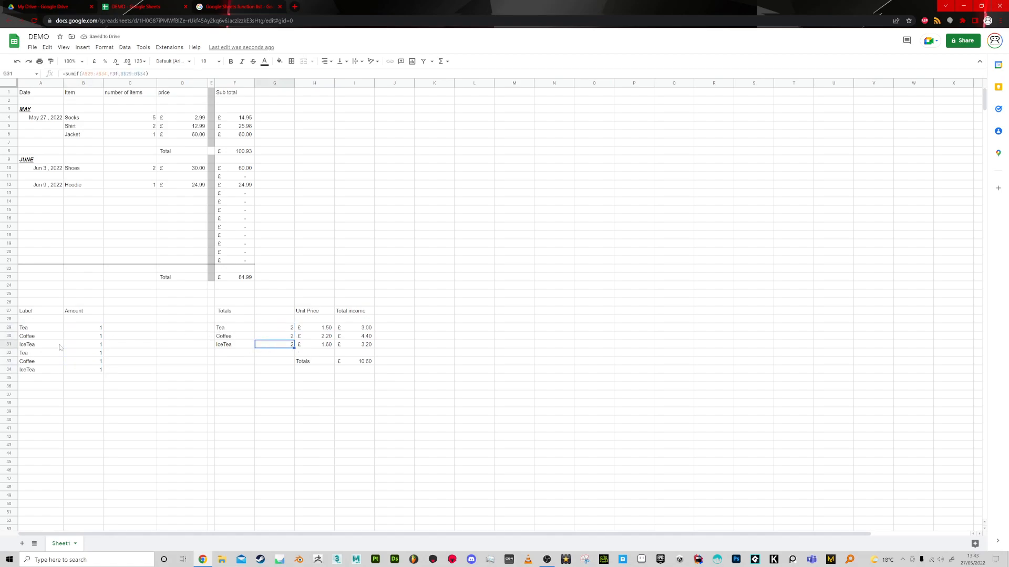
Set the amounts of the second Tea, Coffee and IceTea rows in B32:B34 to 0.
left_click(90, 353)
type("0")
key("Return")
type("0")
key("Return")
type("0")
key("Return")
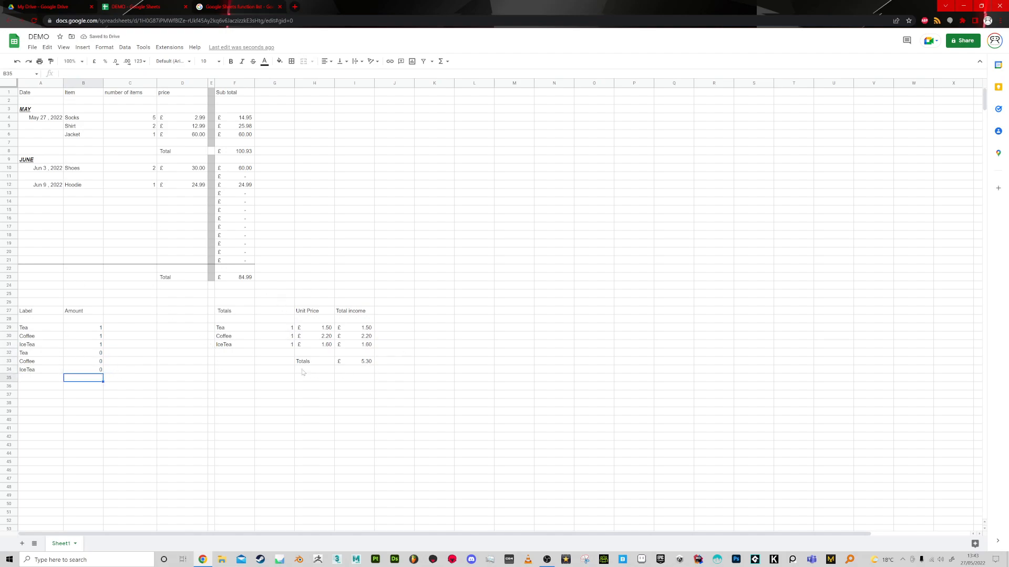
Set the amounts in B29:B31 to 10 for Tea, 40 for Coffee and 100 for IceTea.
left_click(99, 328)
type("10")
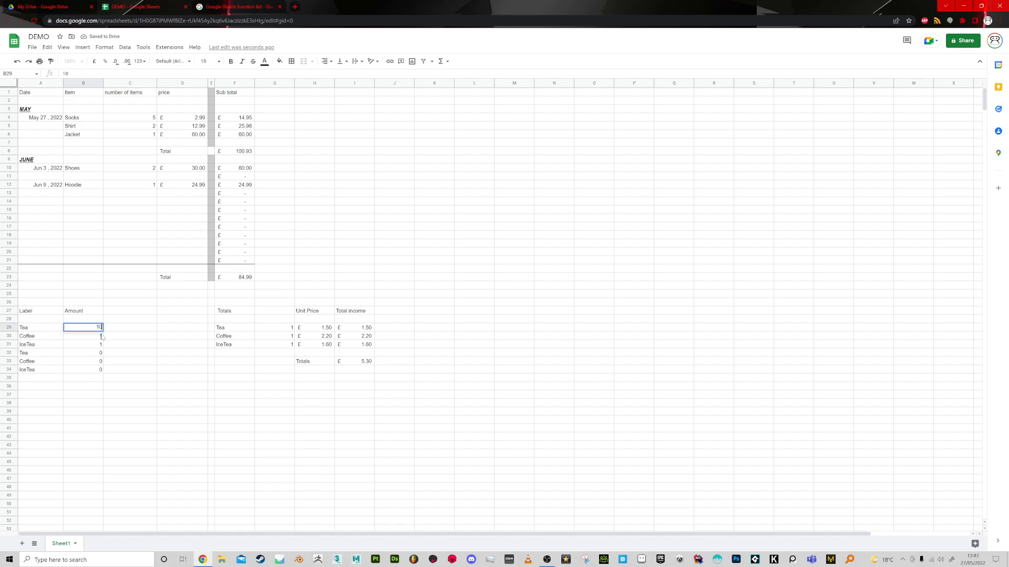
key("Return")
type("40")
key("Return")
type("100")
key("Return")
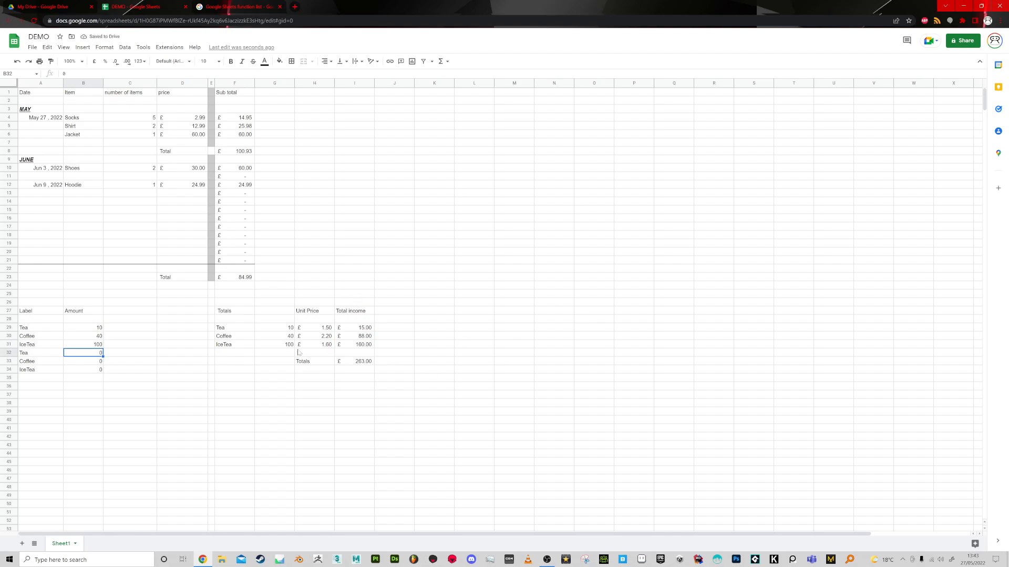
Review the Tea and IceTea income formulas, the overall income total in I33 and the June total in F23.
left_click(363, 362)
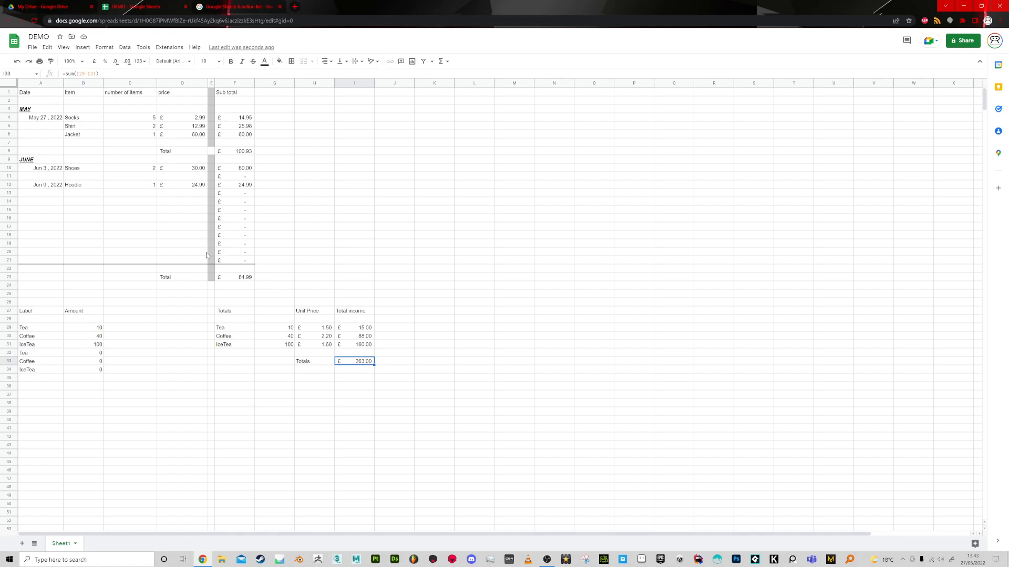
left_click(108, 378)
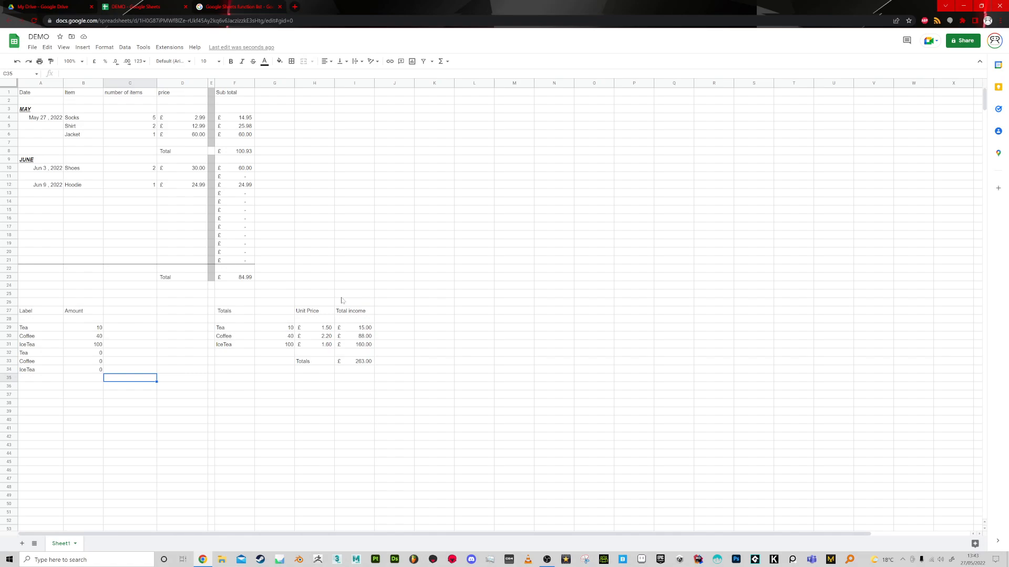
left_click(368, 329)
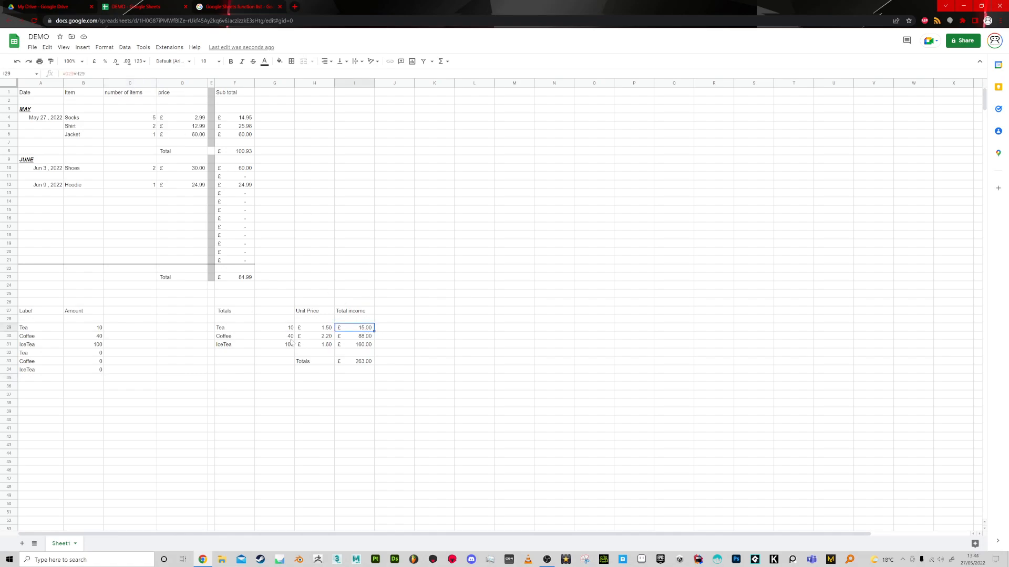
left_click(354, 346)
left_click(360, 363)
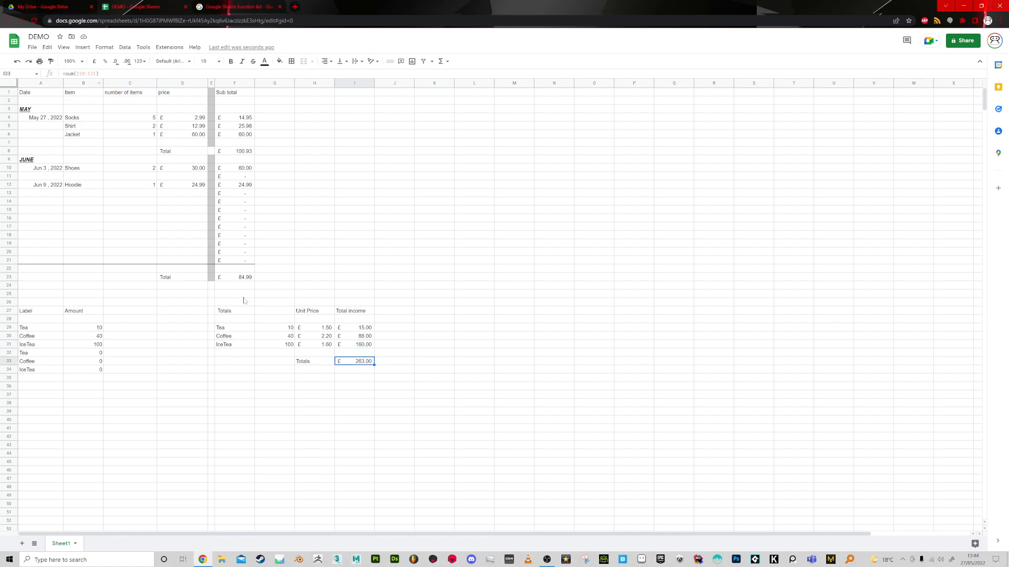
left_click(240, 278)
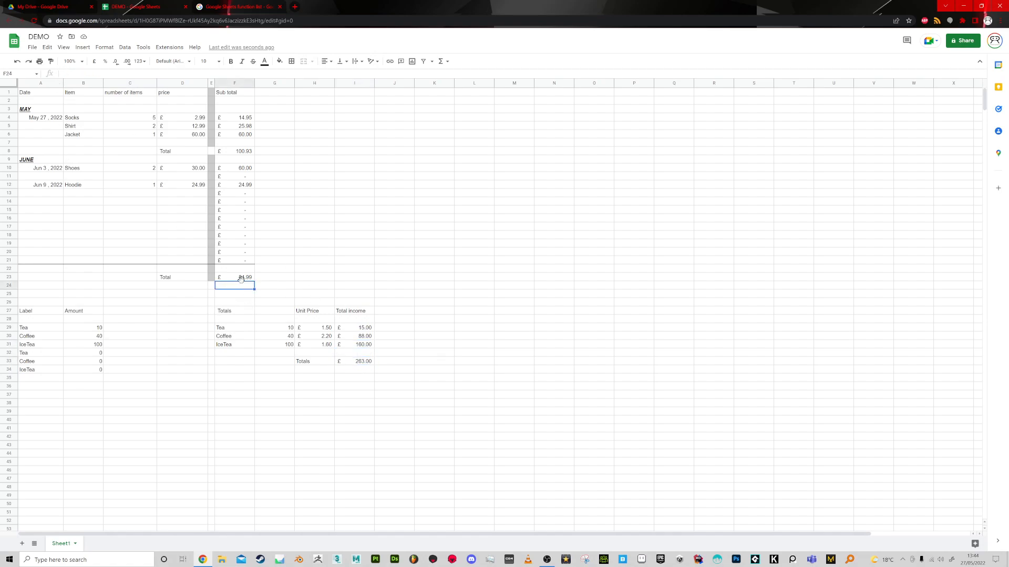